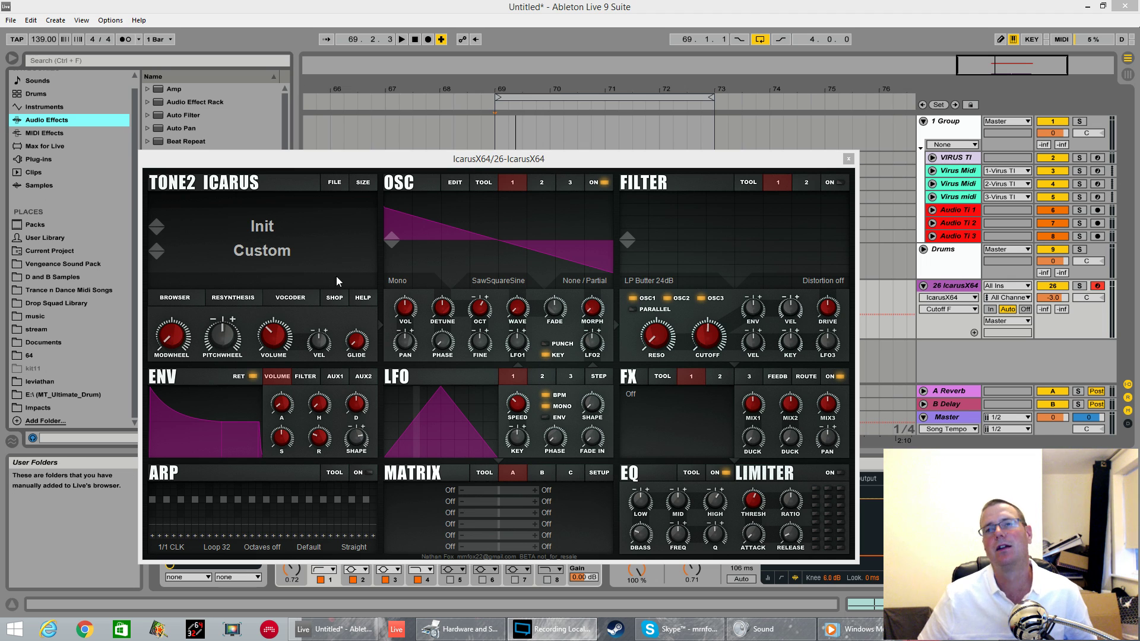
{"action": "left_click", "coordinate": [556, 249]}
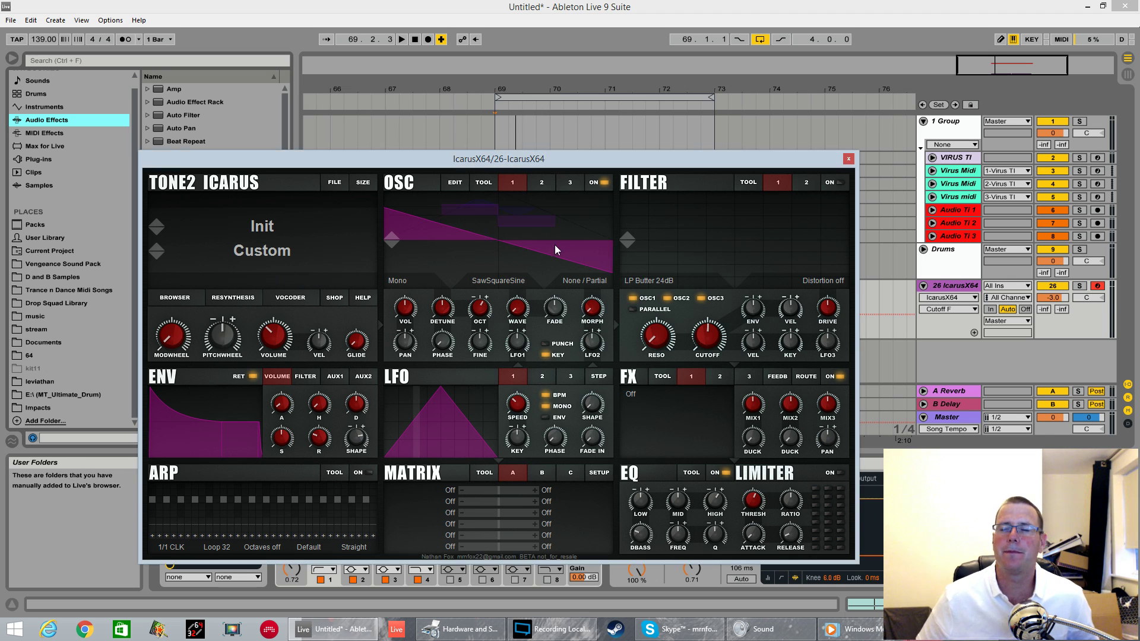
{"action": "left_click", "coordinate": [245, 298]}
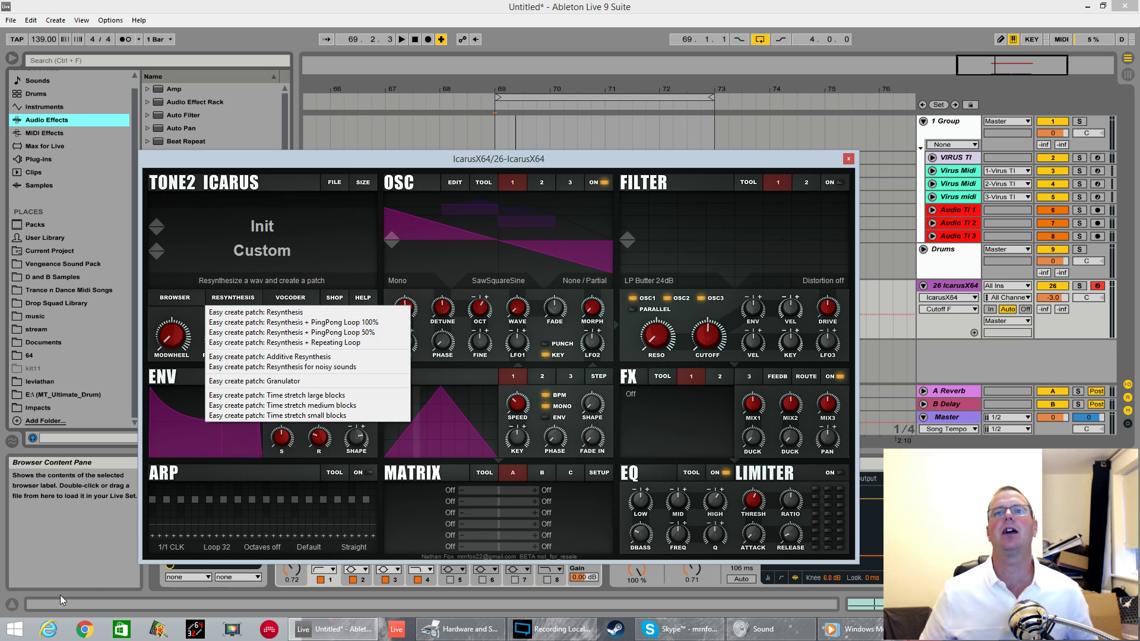
{"action": "right_click", "coordinate": [15, 628]}
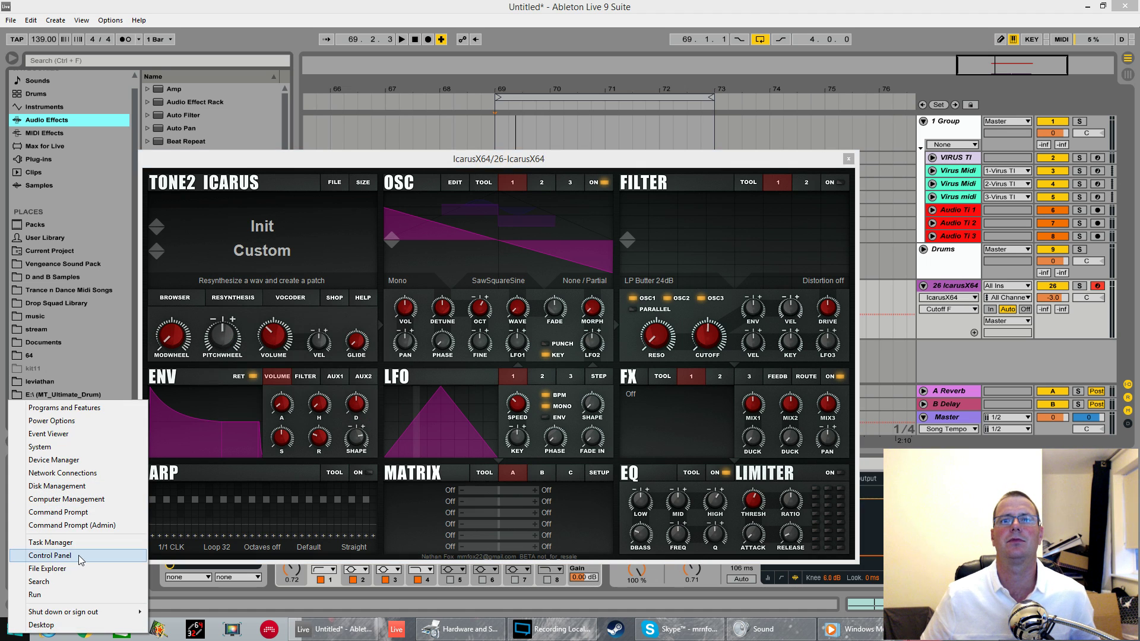
{"action": "left_click", "coordinate": [59, 556]}
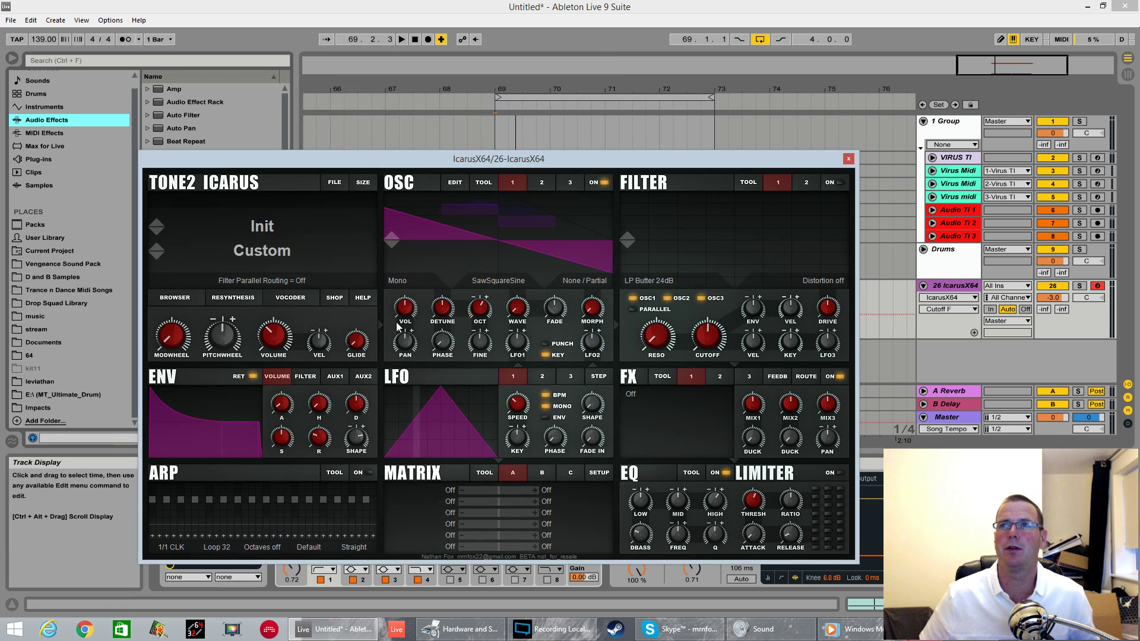
{"action": "left_click", "coordinate": [608, 50]}
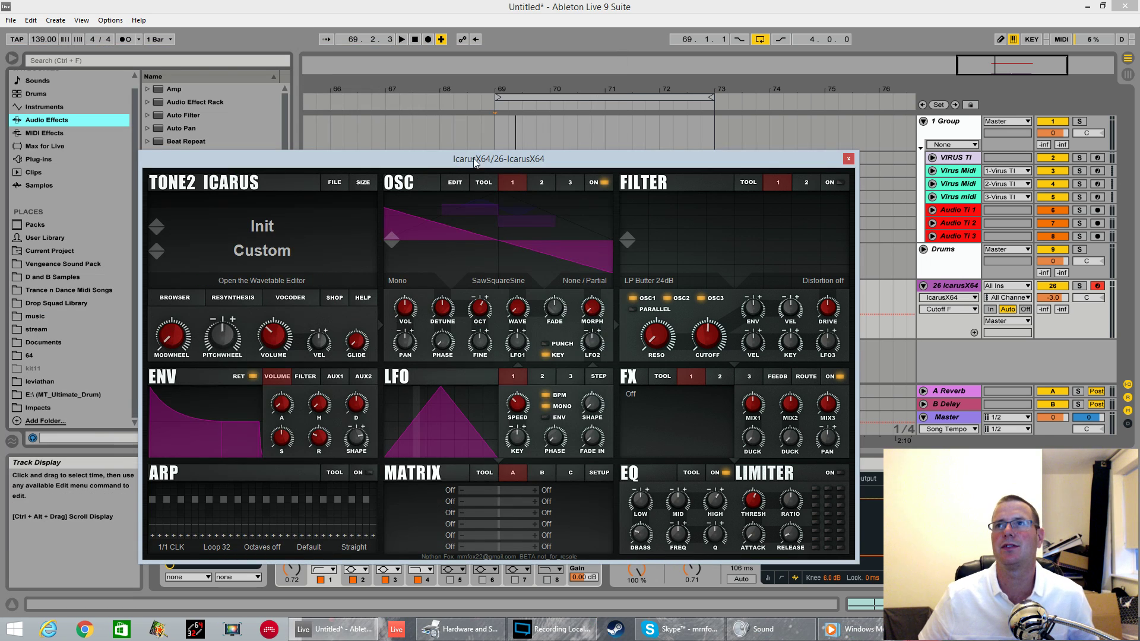
- Move the synth window up and create a Resynthesis patch from Lev_Musicloop_110_D_Prance_Pluck.wav, skipping waveforms to preserve the original sample length
{"action": "left_click_drag", "start_coordinate": [477, 160], "coordinate": [488, 56]}
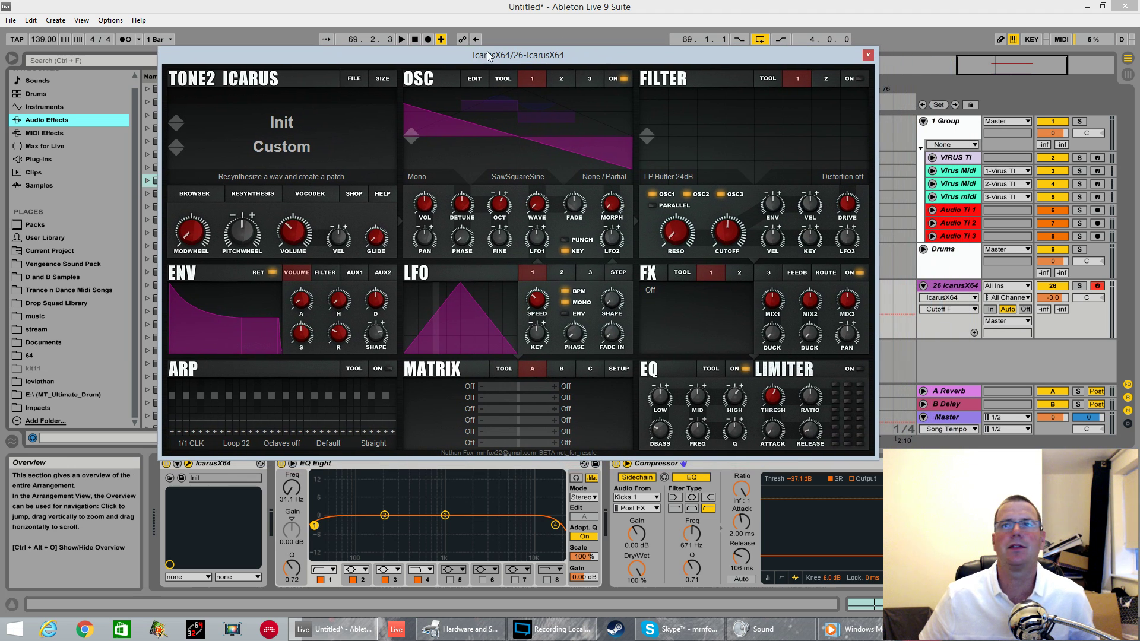
{"action": "left_click", "coordinate": [265, 200]}
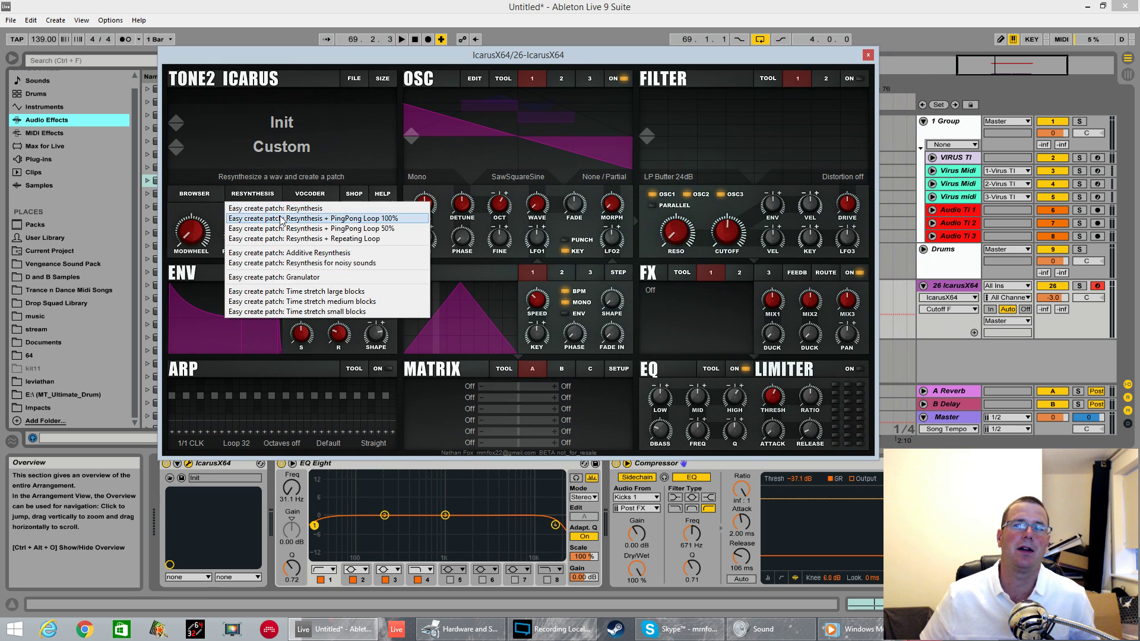
{"action": "left_click", "coordinate": [313, 209]}
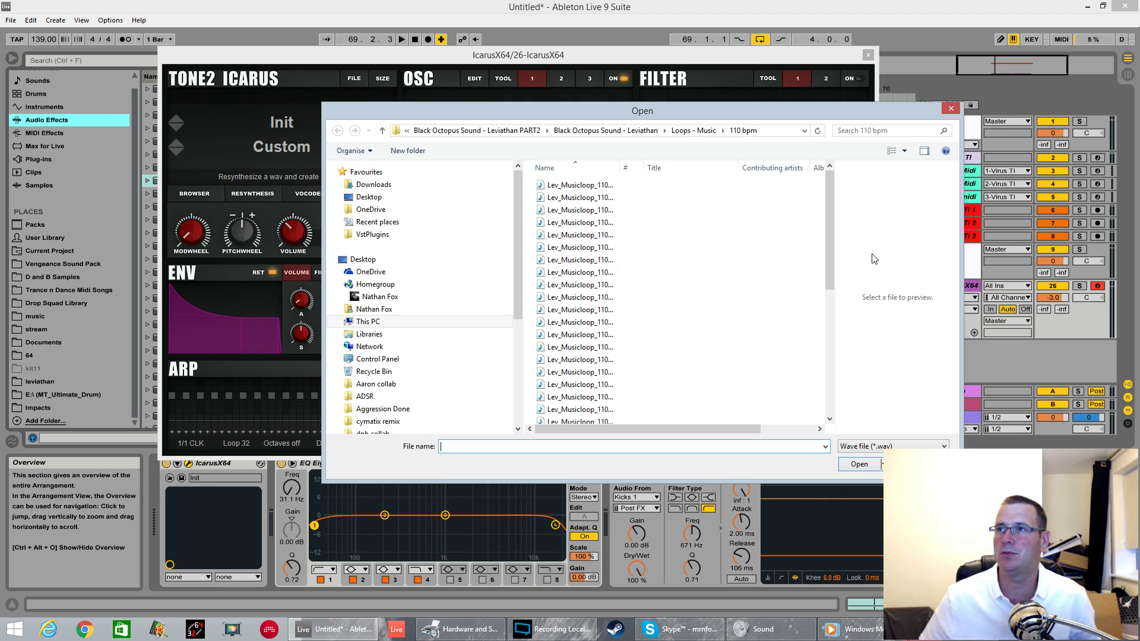
{"action": "left_click", "coordinate": [578, 423]}
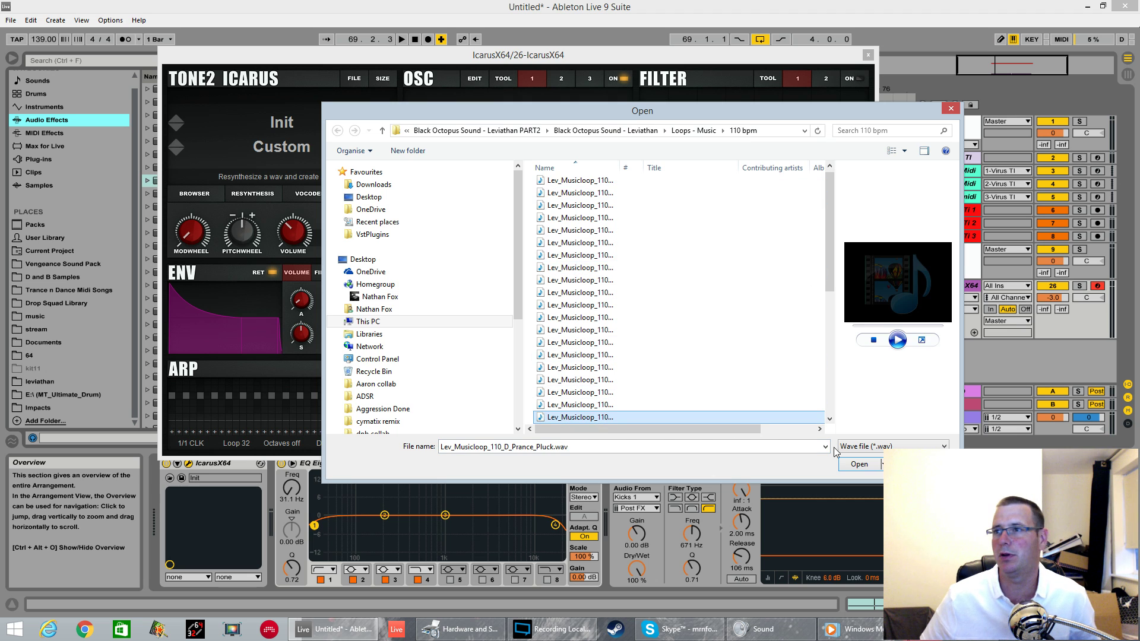
{"action": "left_click", "coordinate": [858, 464]}
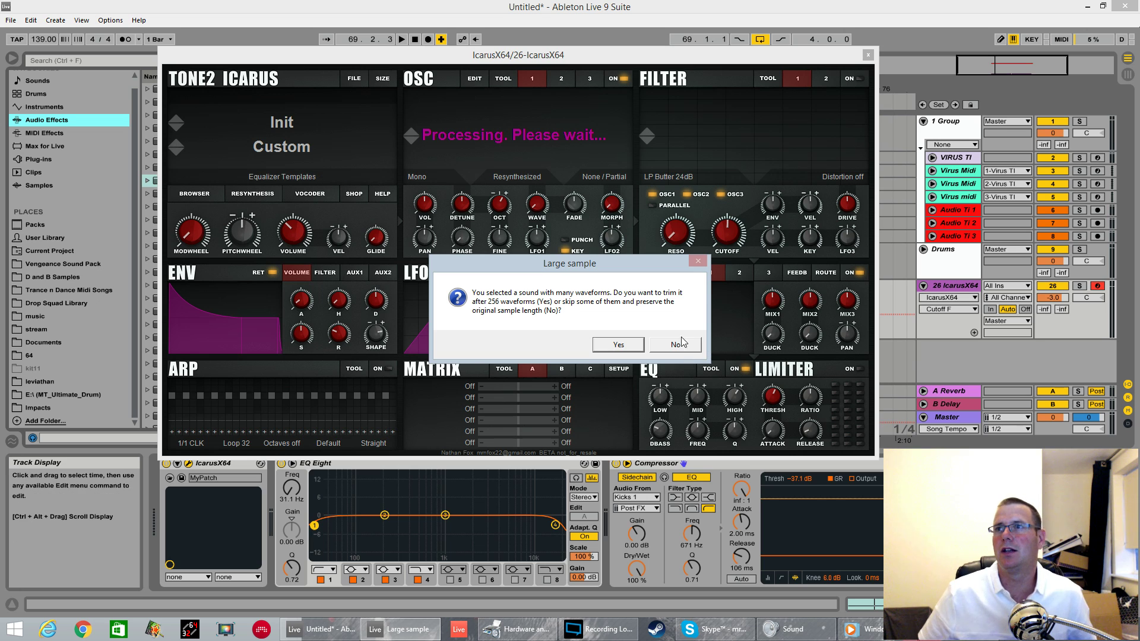
{"action": "left_click", "coordinate": [674, 345]}
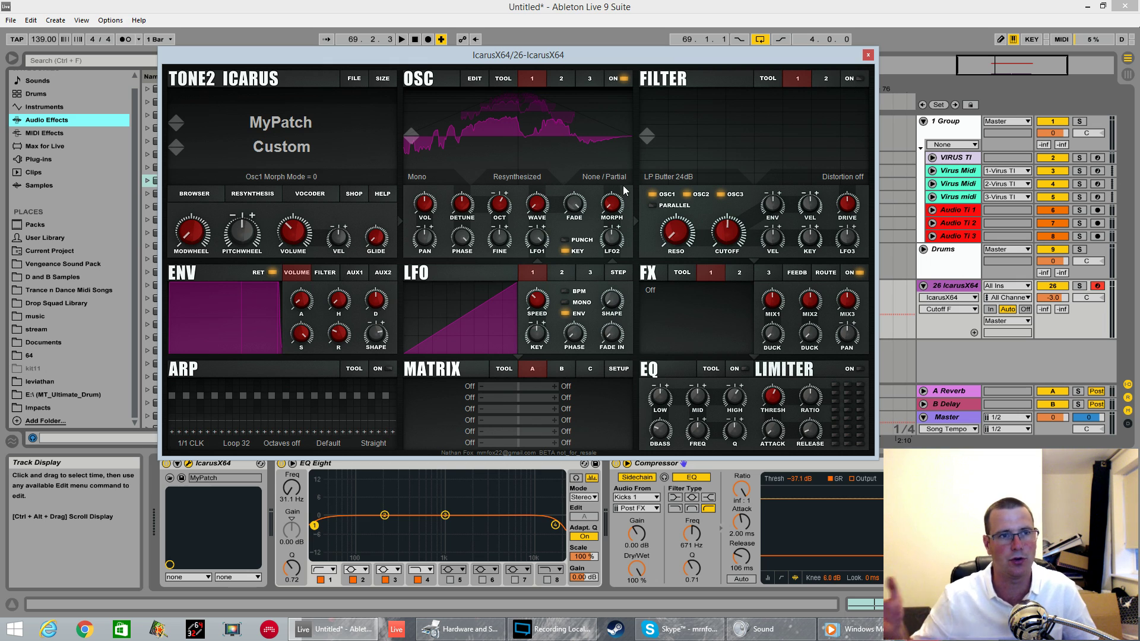
- Set LFO 1's modulation of oscillator 1's wave to 0 and sweep the Wave position by hand
{"action": "left_click", "coordinate": [536, 210]}
{"action": "left_click_drag", "start_coordinate": [536, 210], "coordinate": [539, 207]}
{"action": "left_click", "coordinate": [531, 244]}
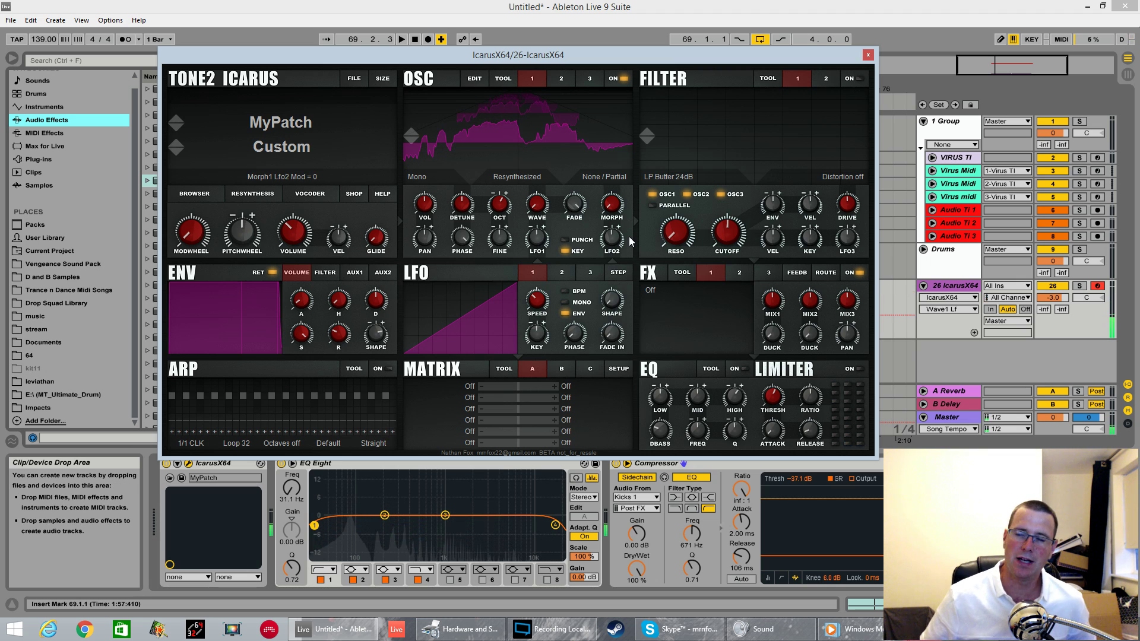
{"action": "mouse_move", "coordinate": [539, 208]}
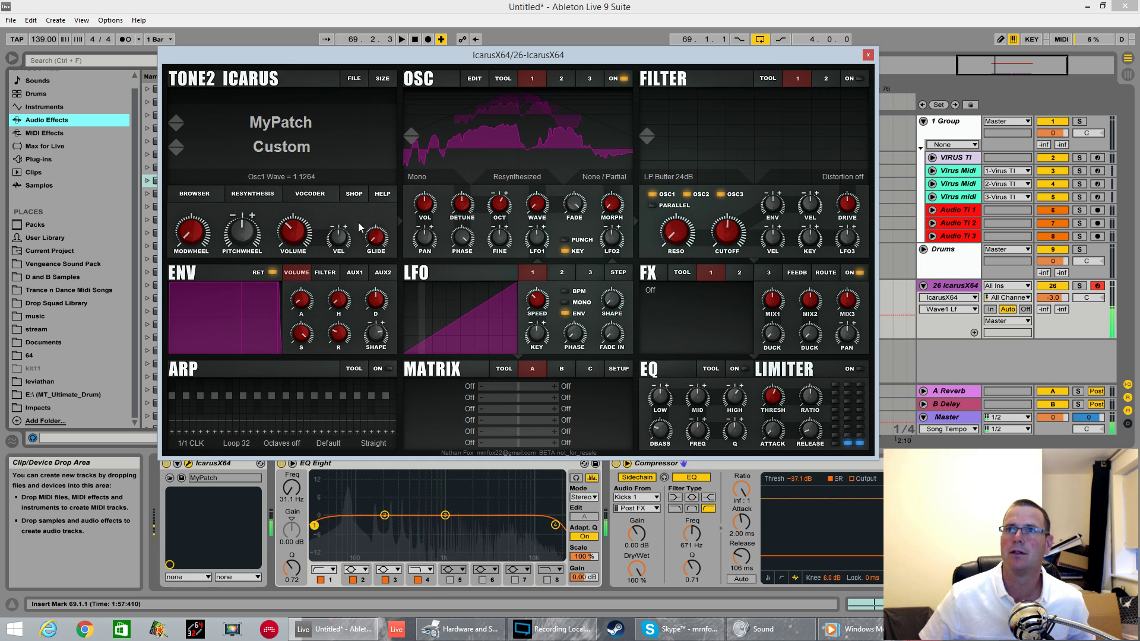
{"action": "mouse_move", "coordinate": [551, 208]}
{"action": "left_mouse_down"}
{"action": "mouse_move", "coordinate": [552, 154]}
{"action": "mouse_move", "coordinate": [566, 208]}
{"action": "left_mouse_up"}
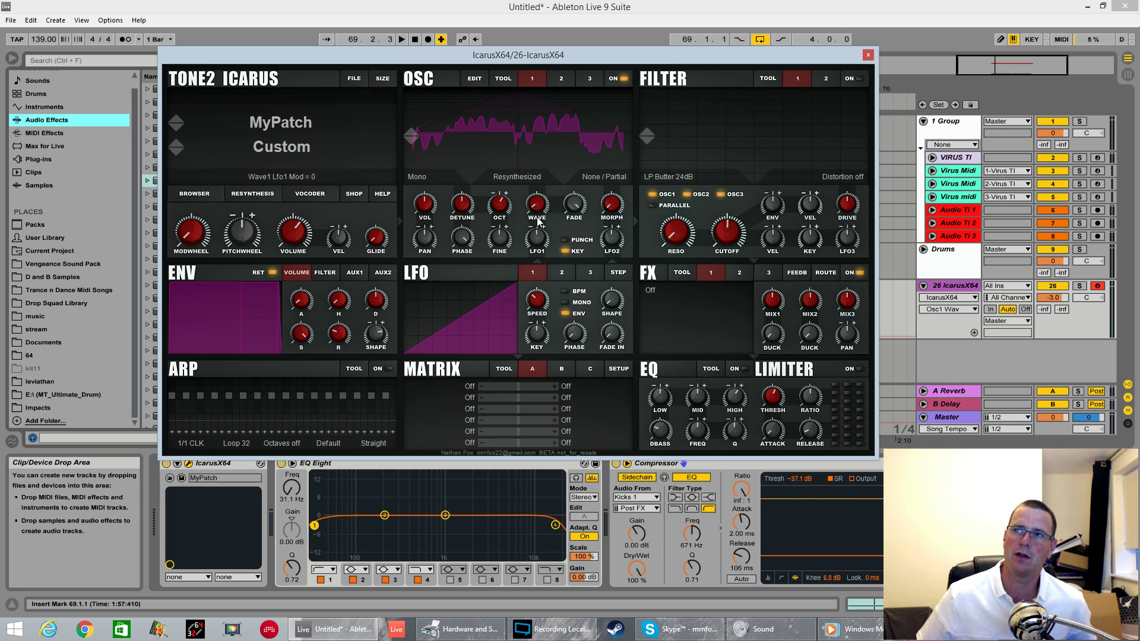
{"action": "left_click_drag", "start_coordinate": [538, 220], "coordinate": [565, 149]}
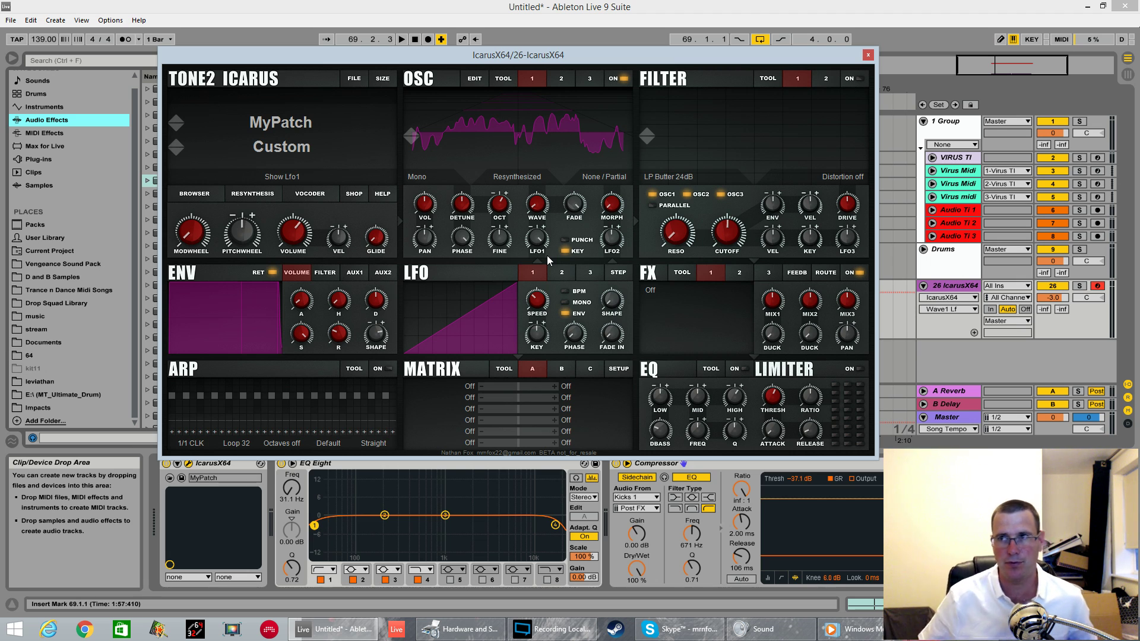
- Try LFO 1 with BPM sync off and on, leaving sync enabled and the one-shot envelope mode disabled
{"action": "left_click", "coordinate": [565, 291]}
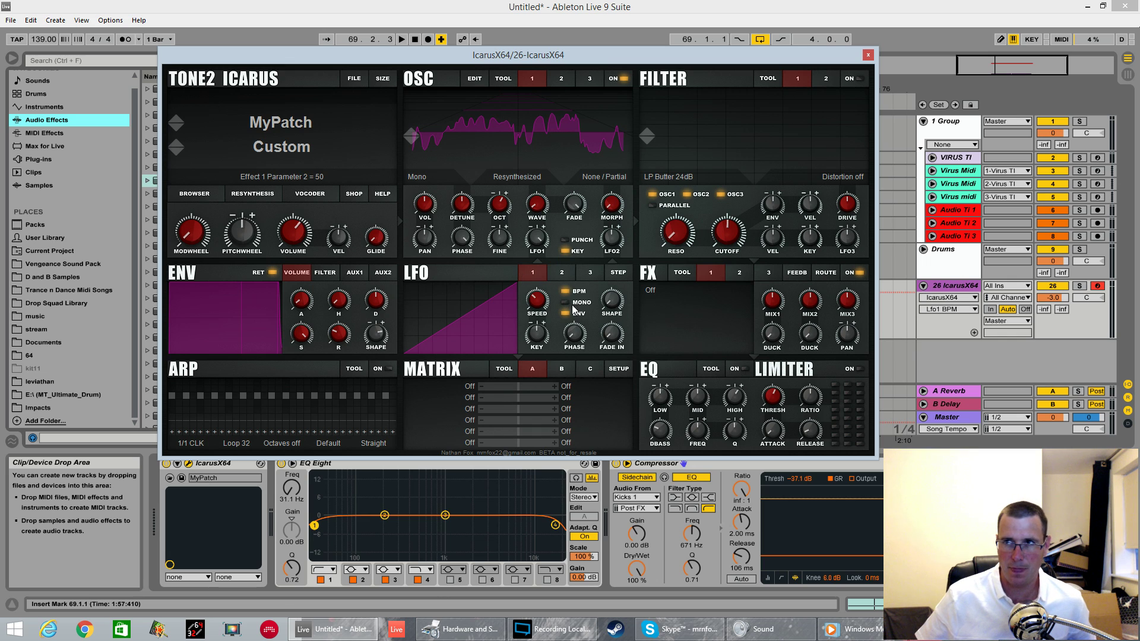
{"action": "left_click", "coordinate": [565, 291]}
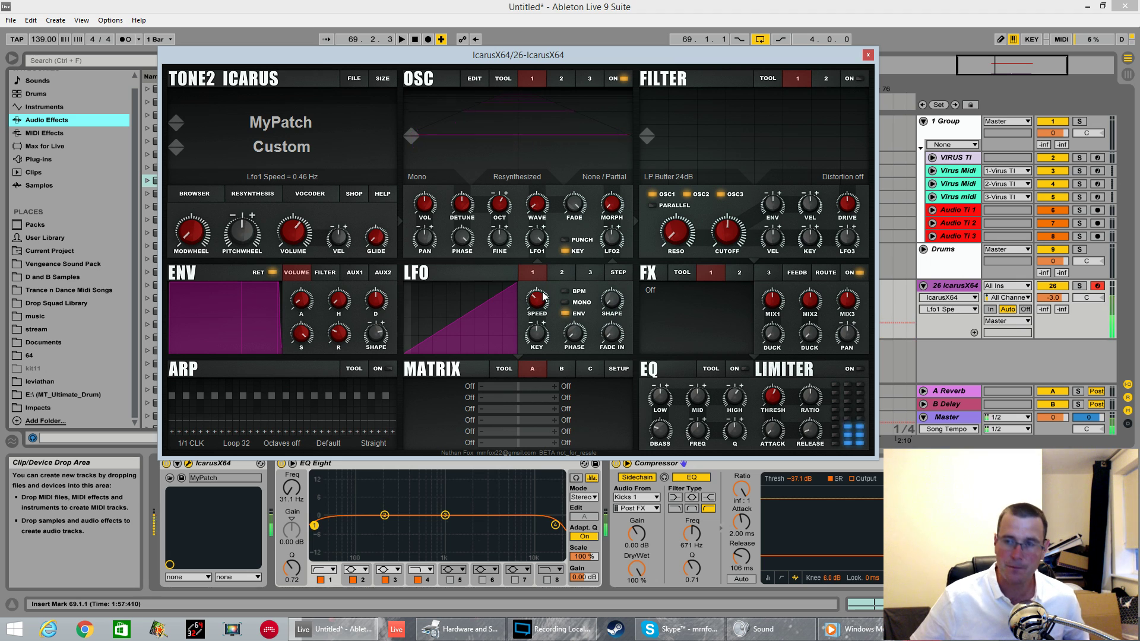
{"action": "left_click", "coordinate": [562, 292]}
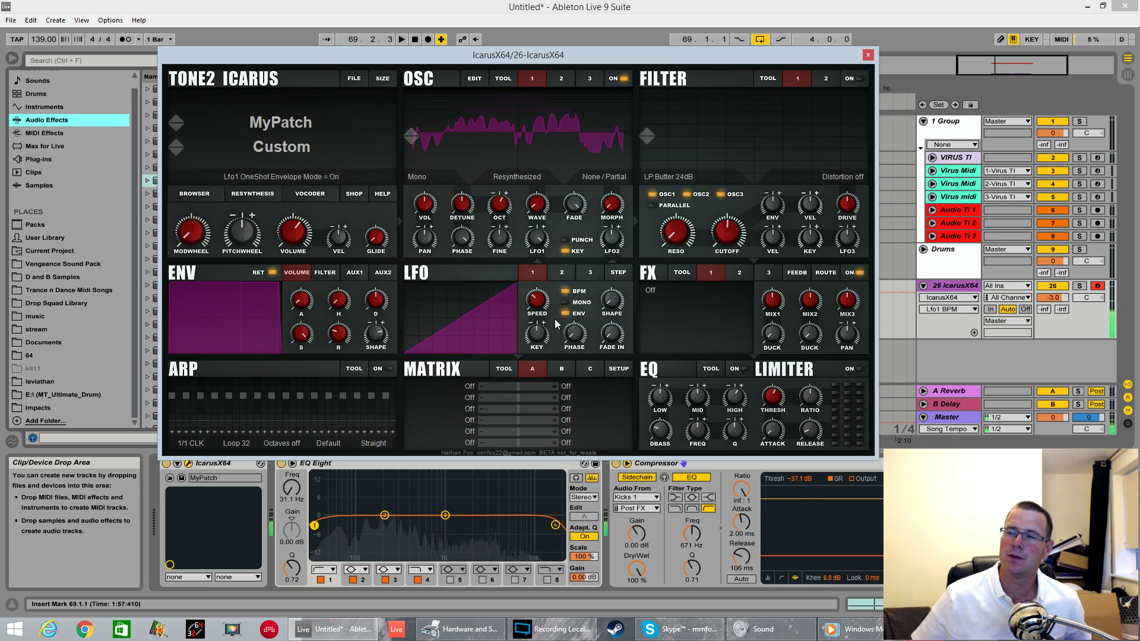
{"action": "left_click", "coordinate": [562, 311]}
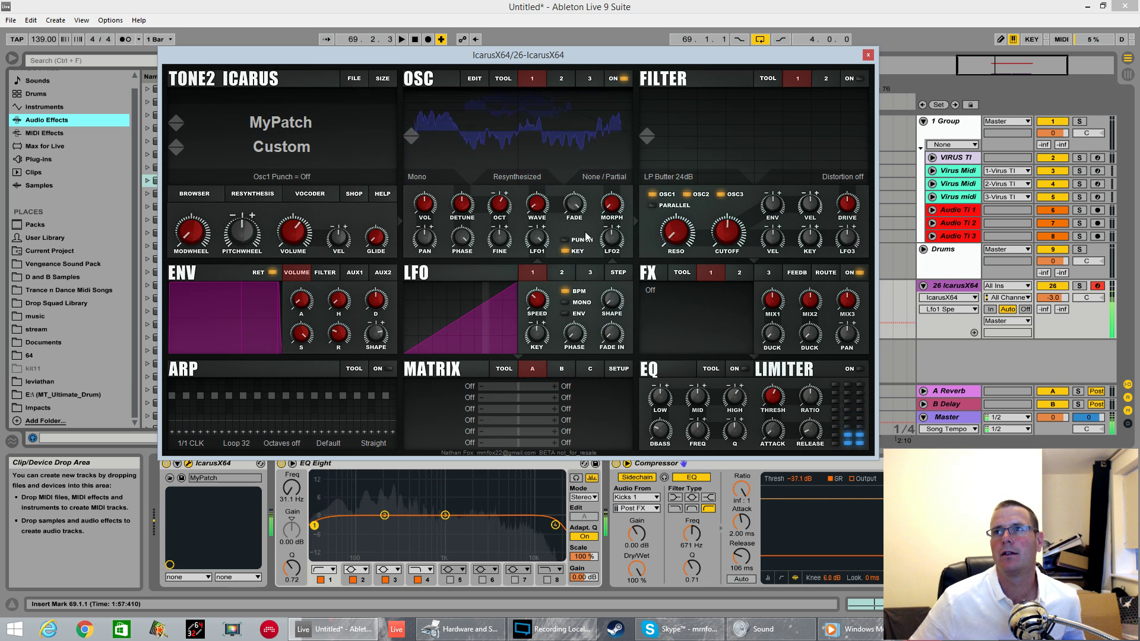
- Adjust oscillator 1's volume and try shifting LFO 1's phase before returning the phase to its start
{"action": "left_click", "coordinate": [426, 199]}
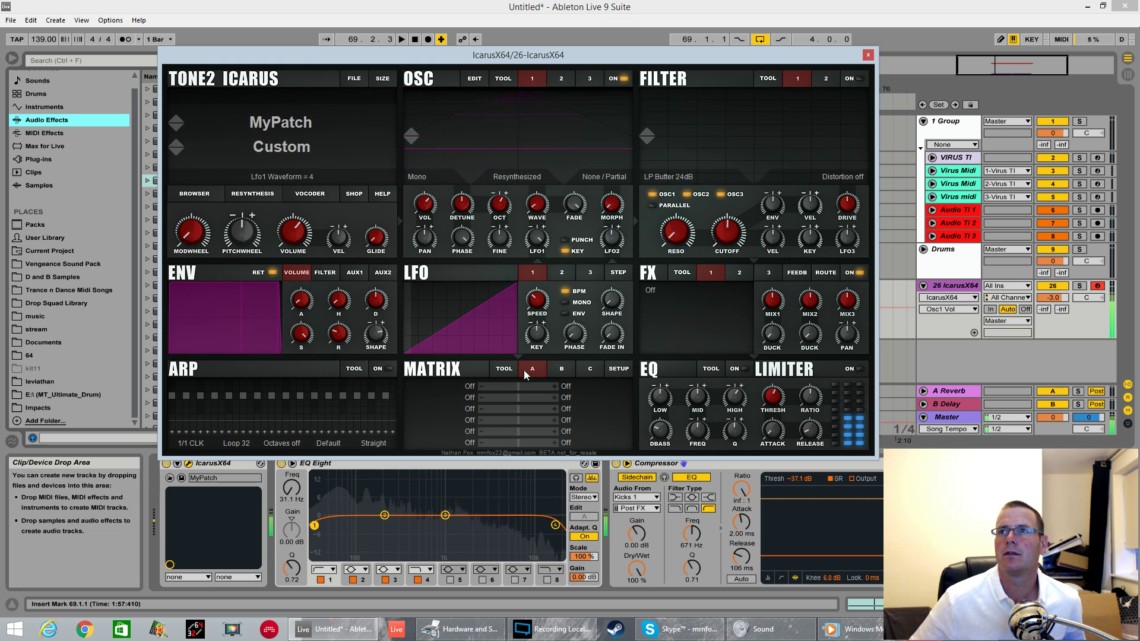
{"action": "left_click", "coordinate": [575, 337]}
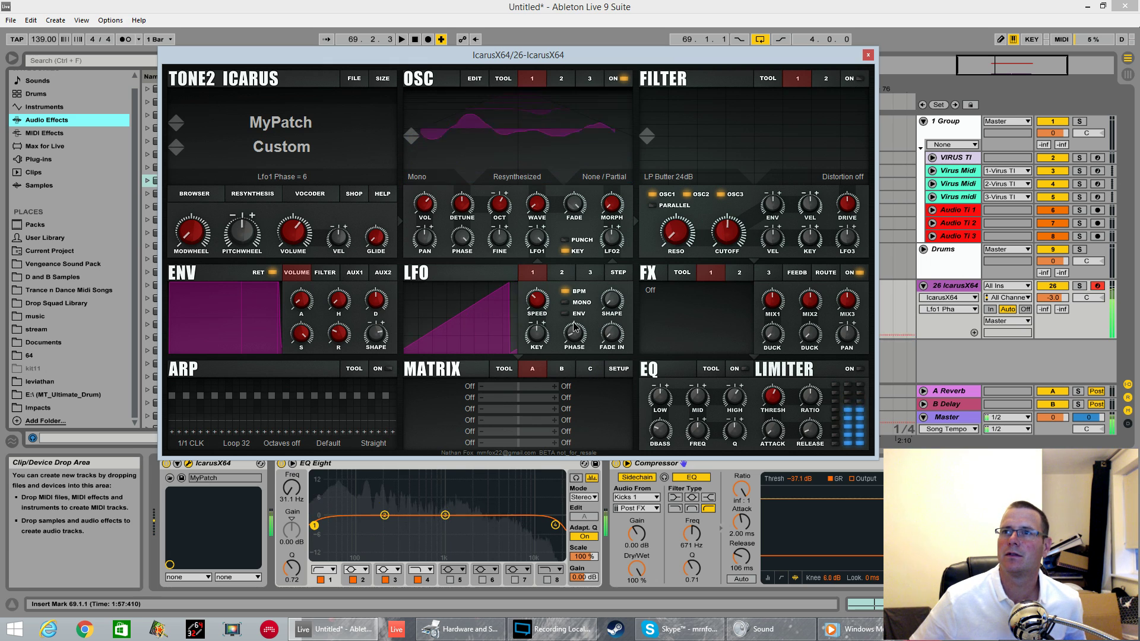
{"action": "left_click_drag", "start_coordinate": [574, 323], "coordinate": [581, 386]}
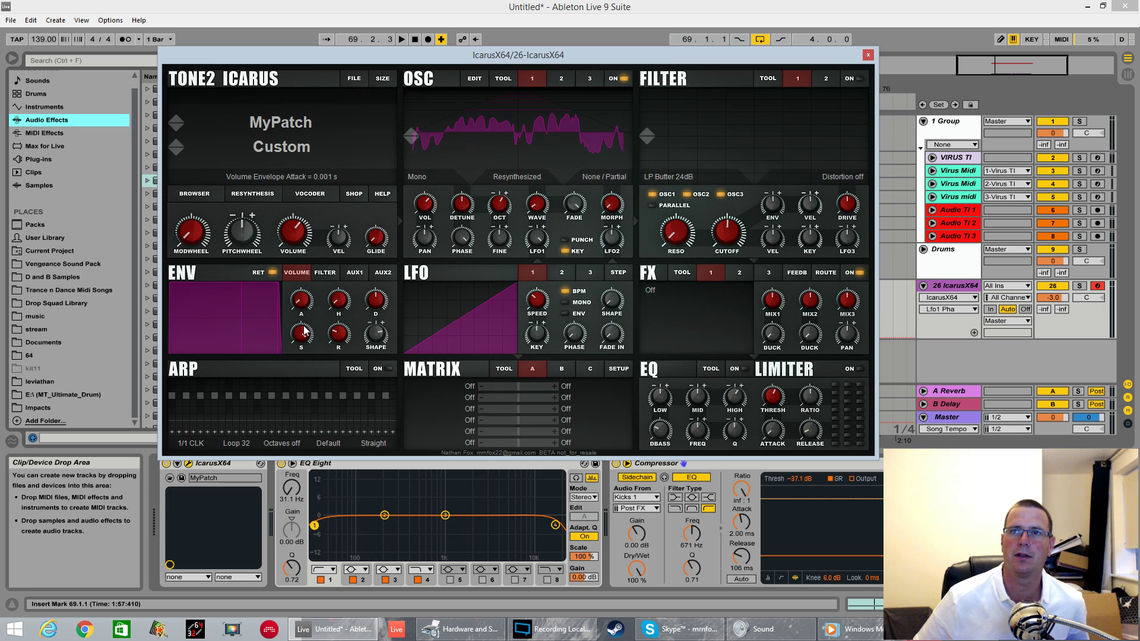
- Adjust the volume envelope's sustain and change oscillator 1's octave
{"action": "left_click_drag", "start_coordinate": [305, 331], "coordinate": [308, 291]}
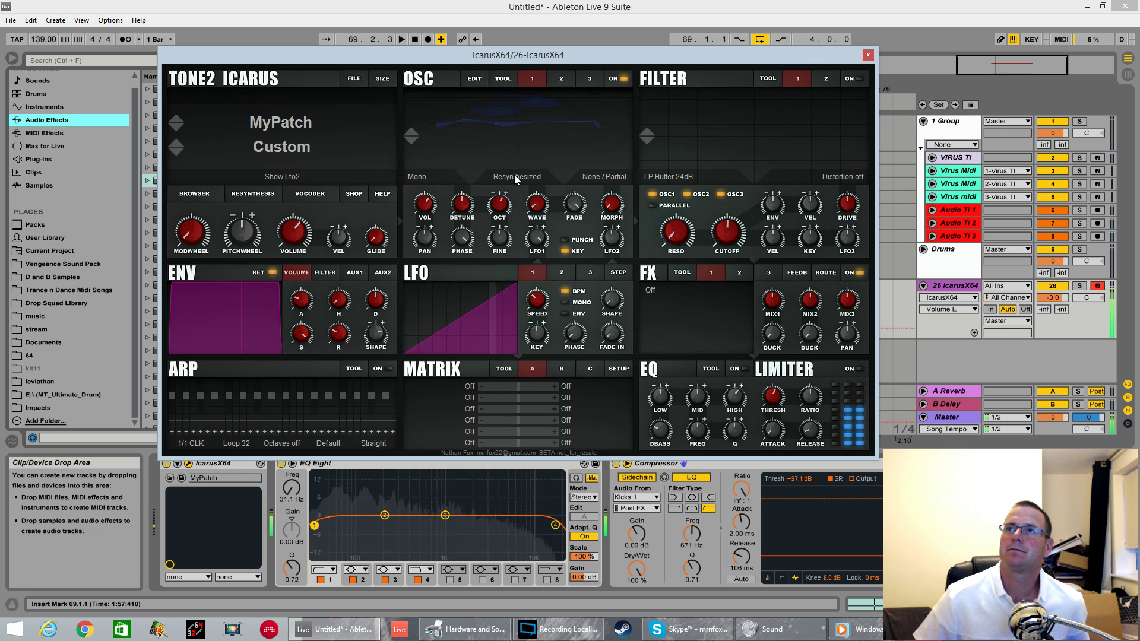
{"action": "mouse_move", "coordinate": [497, 205]}
{"action": "left_click_drag", "start_coordinate": [497, 205], "coordinate": [523, 154]}
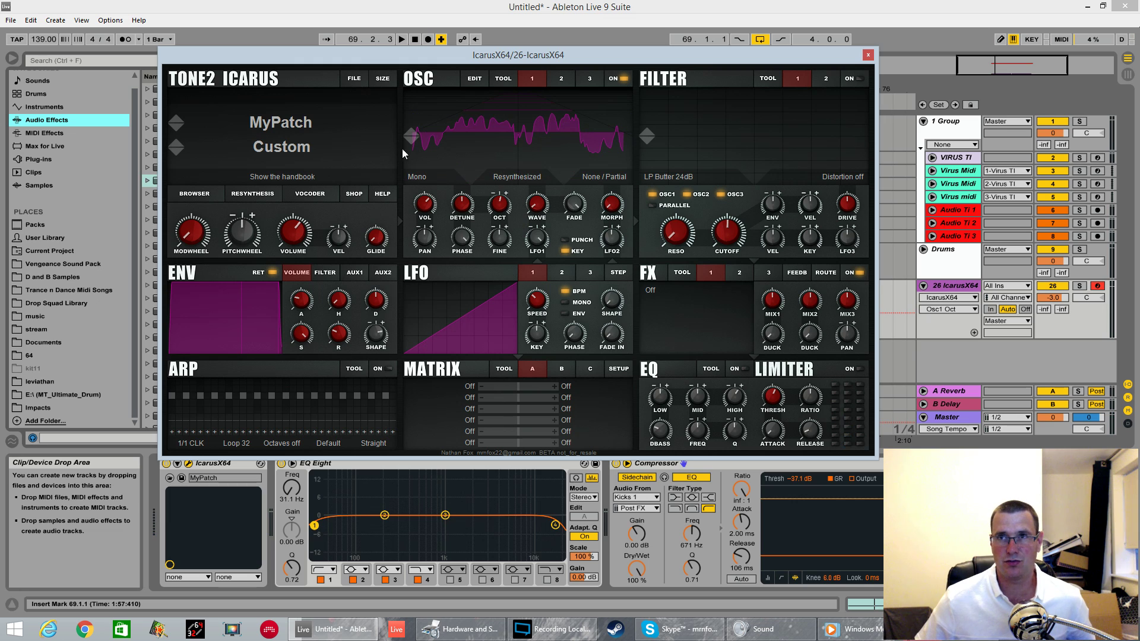
- Recreate the plain Resynthesis patch from Lev_Musicloop_110_D_Prance_Pluck.wav, answering No to trimming so the original sample length is preserved
{"action": "left_click", "coordinate": [253, 199]}
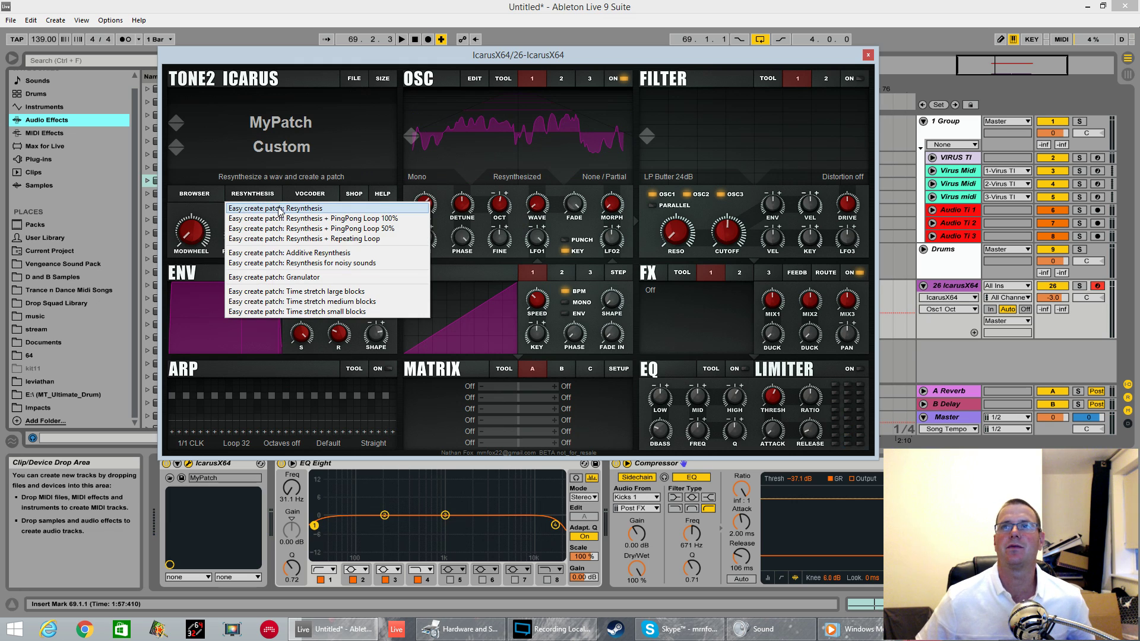
{"action": "left_click", "coordinate": [261, 212]}
{"action": "left_click", "coordinate": [606, 423]}
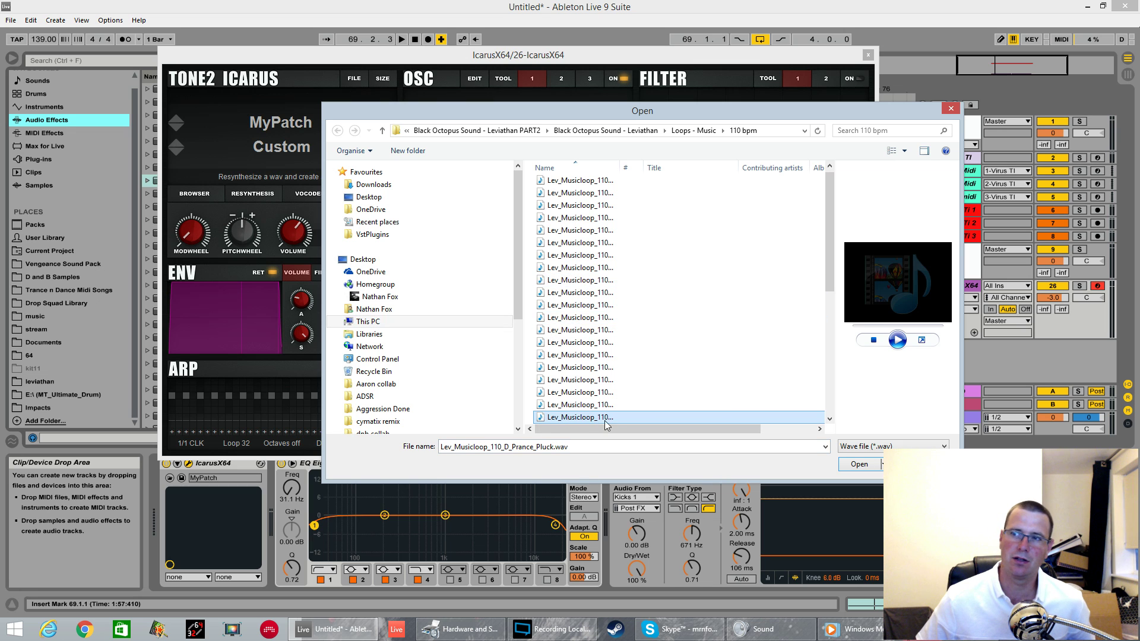
{"action": "left_click", "coordinate": [859, 465]}
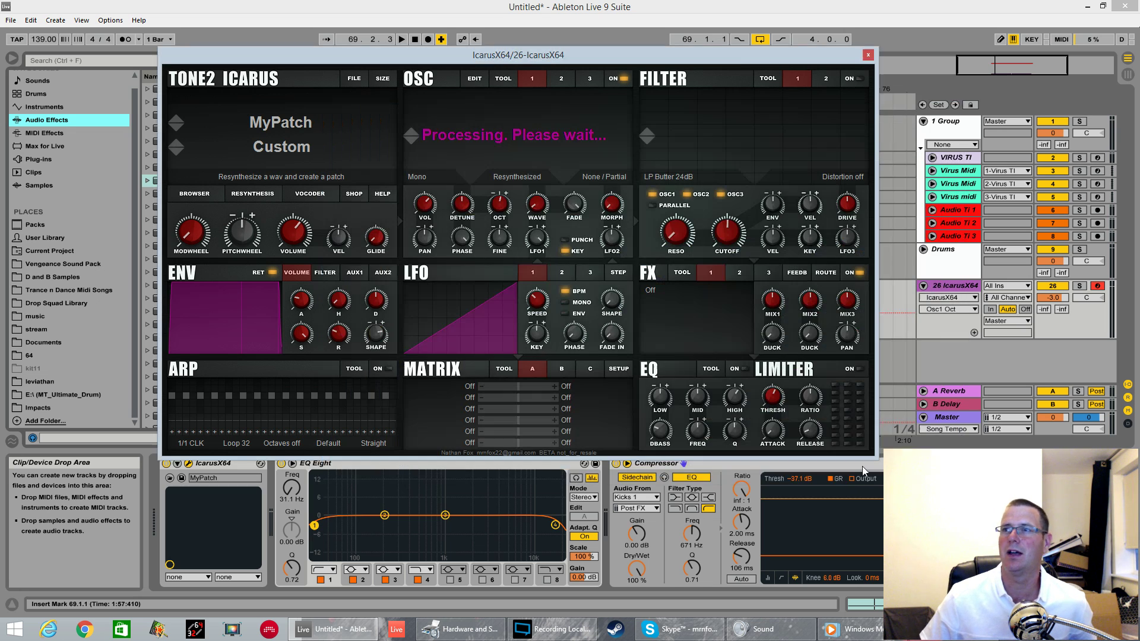
{"action": "left_click", "coordinate": [685, 348]}
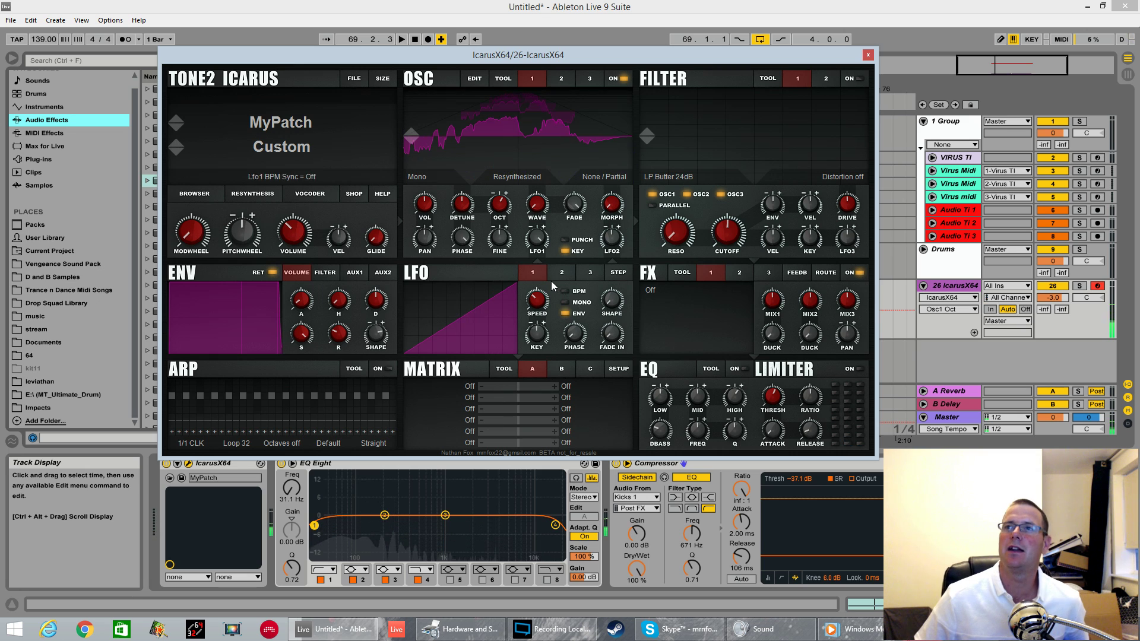
- Sync LFO 1 to BPM with its envelope mode off, and raise the patch's master volume
{"action": "left_click", "coordinate": [566, 317]}
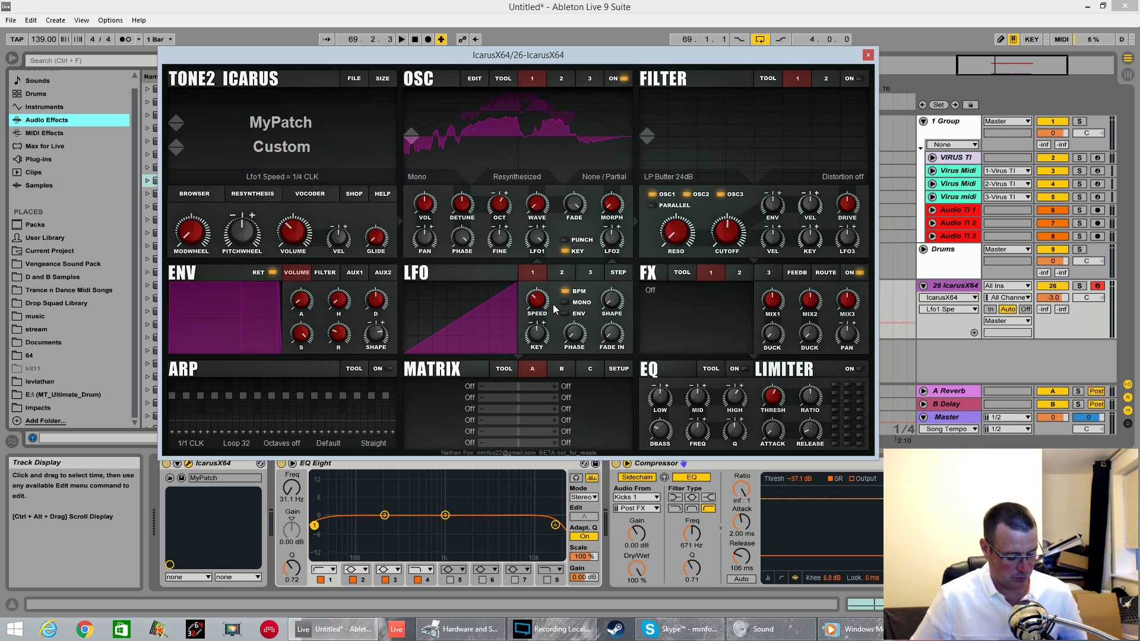
{"action": "left_click_drag", "start_coordinate": [301, 234], "coordinate": [313, 203]}
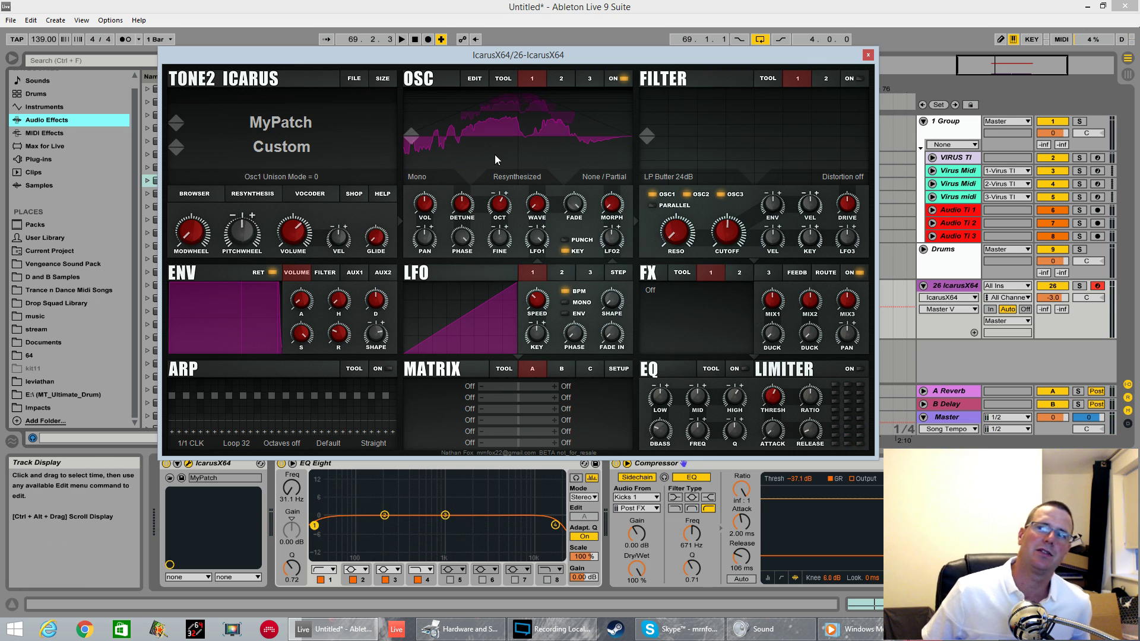
- Set oscillator 1's unison mode to HyperStereo 6 and turn on the limiter
{"action": "left_click", "coordinate": [429, 181]}
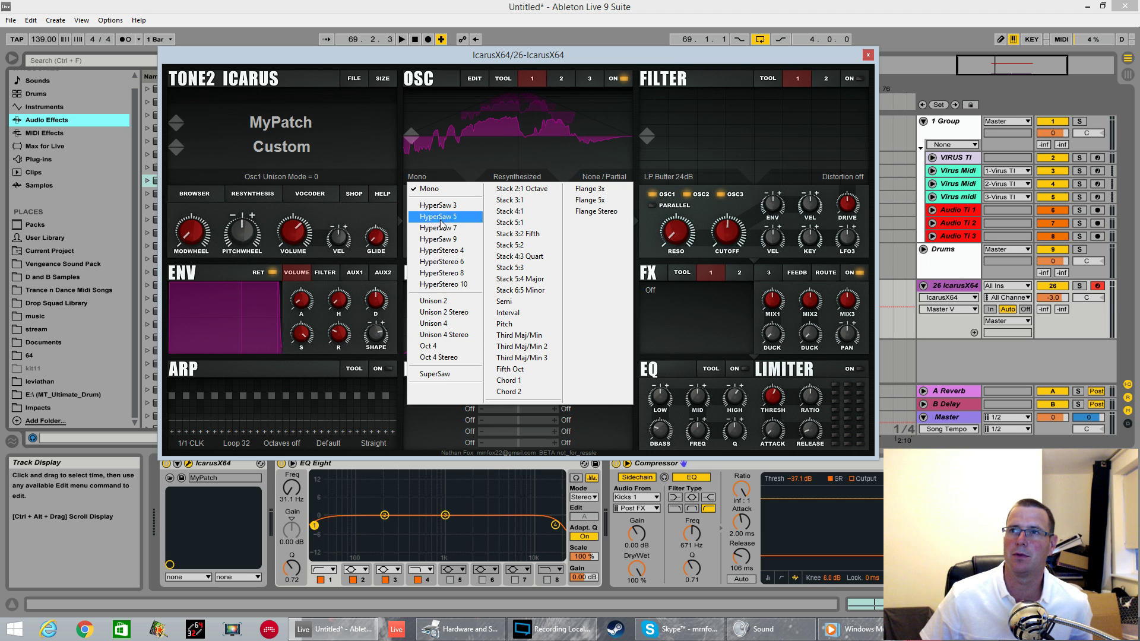
{"action": "left_click", "coordinate": [441, 262]}
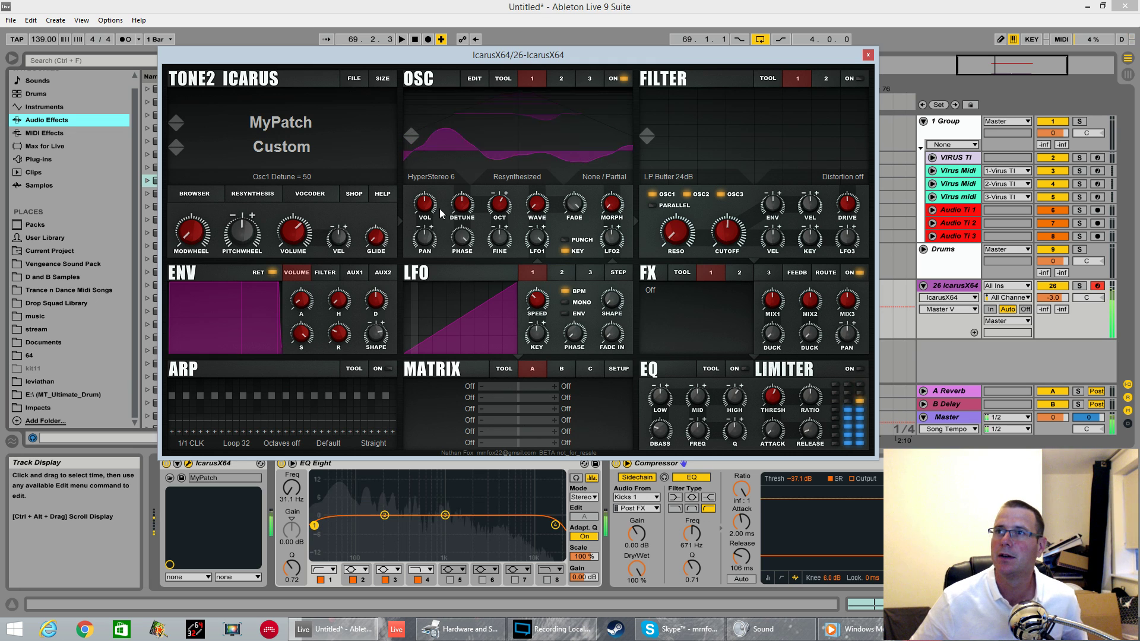
{"action": "left_click", "coordinate": [857, 369]}
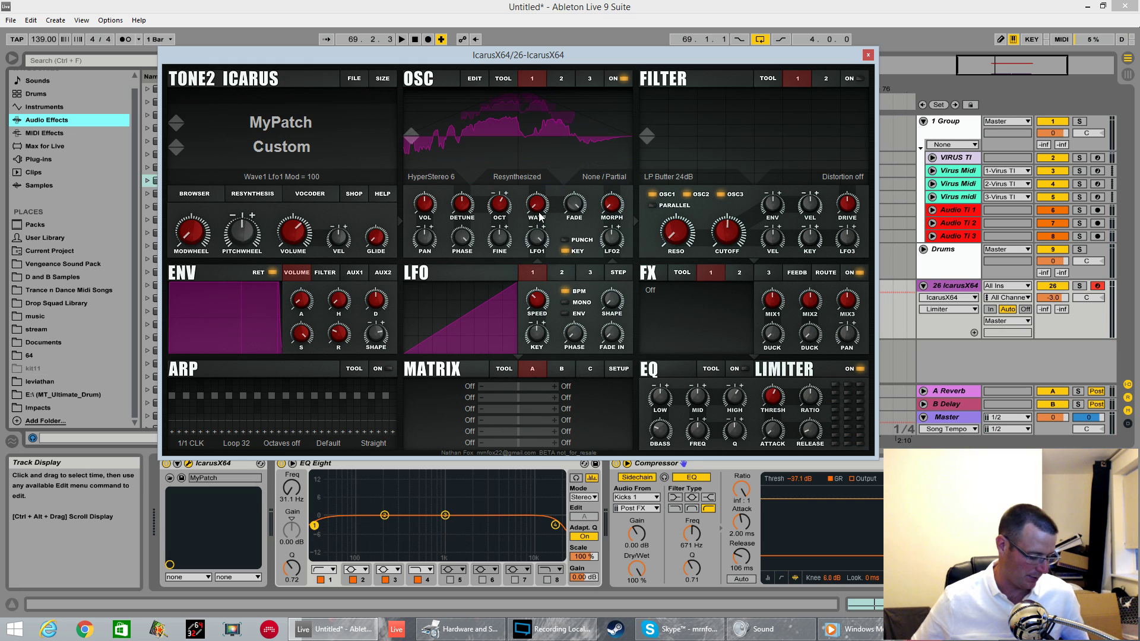
- Sweep oscillator 1's Wave position up through the resynthesized waveforms and return it to the start
{"action": "left_click_drag", "start_coordinate": [539, 217], "coordinate": [546, 146]}
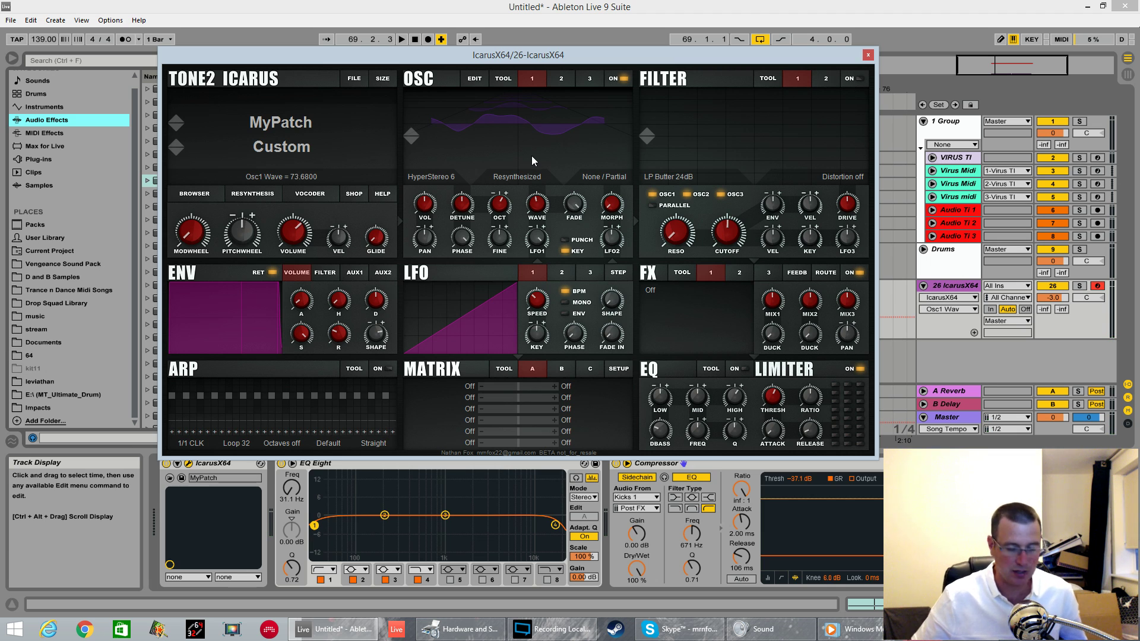
{"action": "left_click_drag", "start_coordinate": [547, 212], "coordinate": [530, 325]}
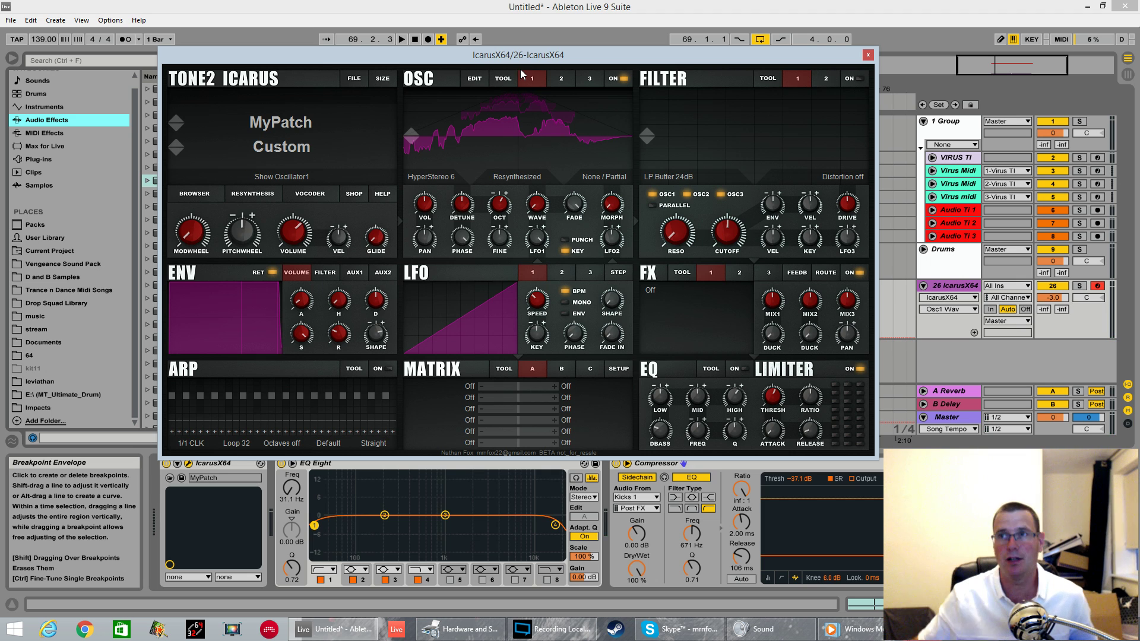
- Set oscillator 1's morph mode to Vocoder with a morph amount of 72, and apply the morph to the wavetable
{"action": "left_click", "coordinate": [595, 176]}
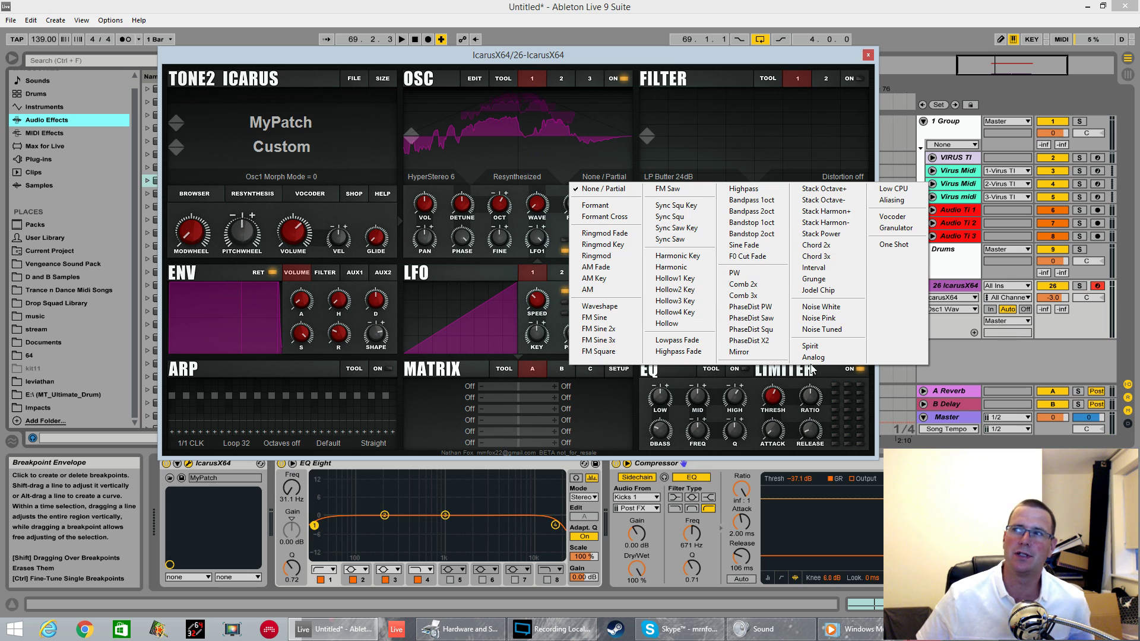
{"action": "left_click", "coordinate": [892, 216]}
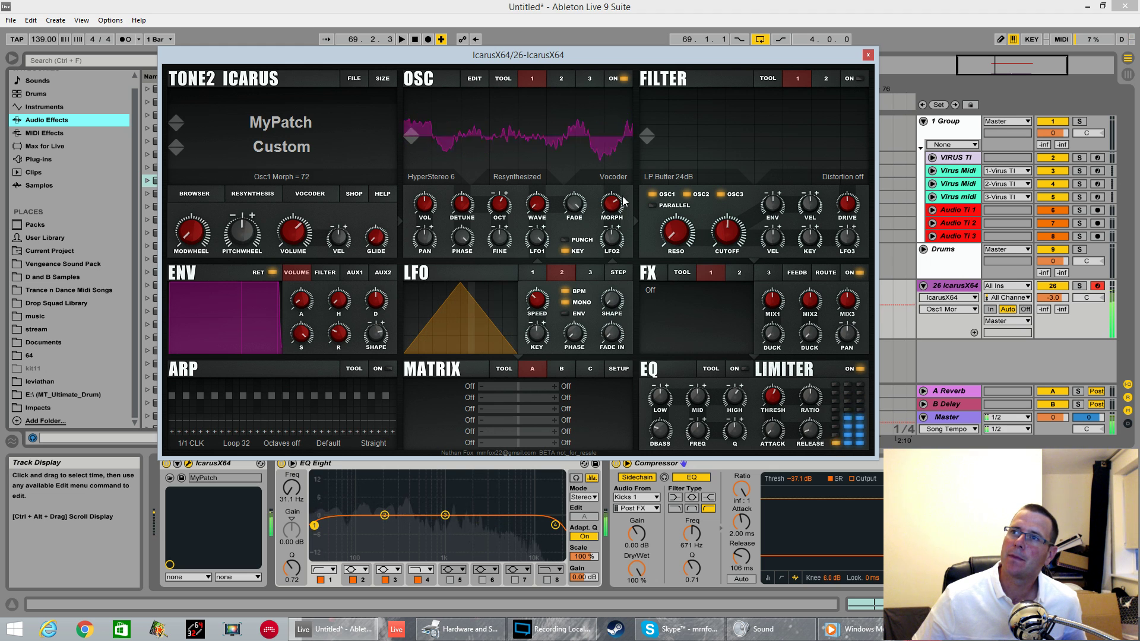
{"action": "left_click", "coordinate": [503, 79]}
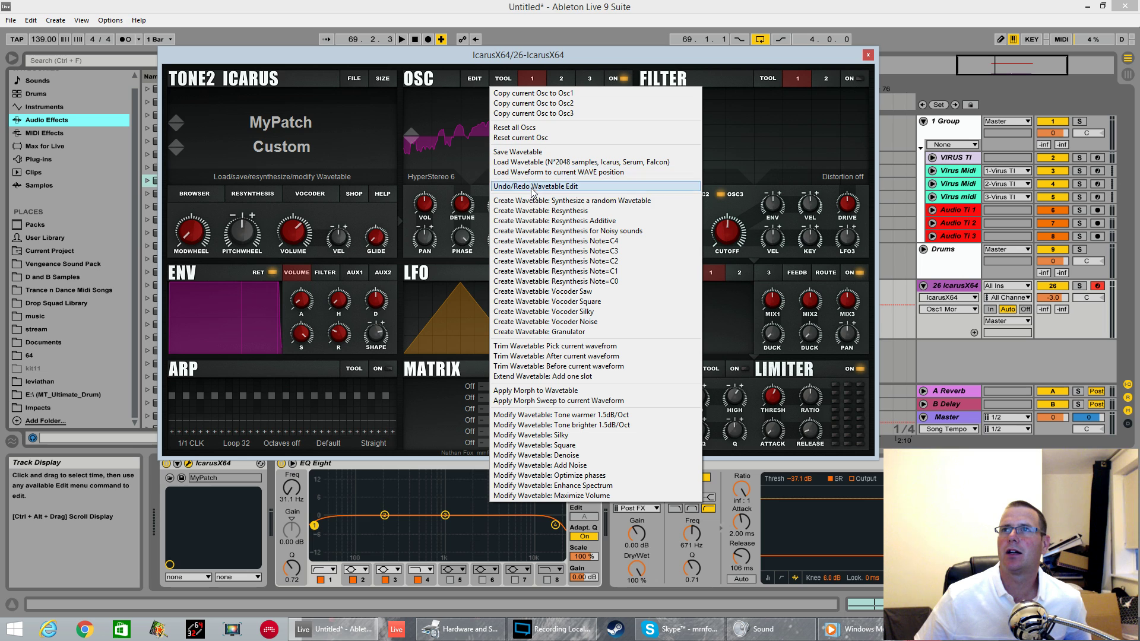
{"action": "left_click", "coordinate": [536, 390]}
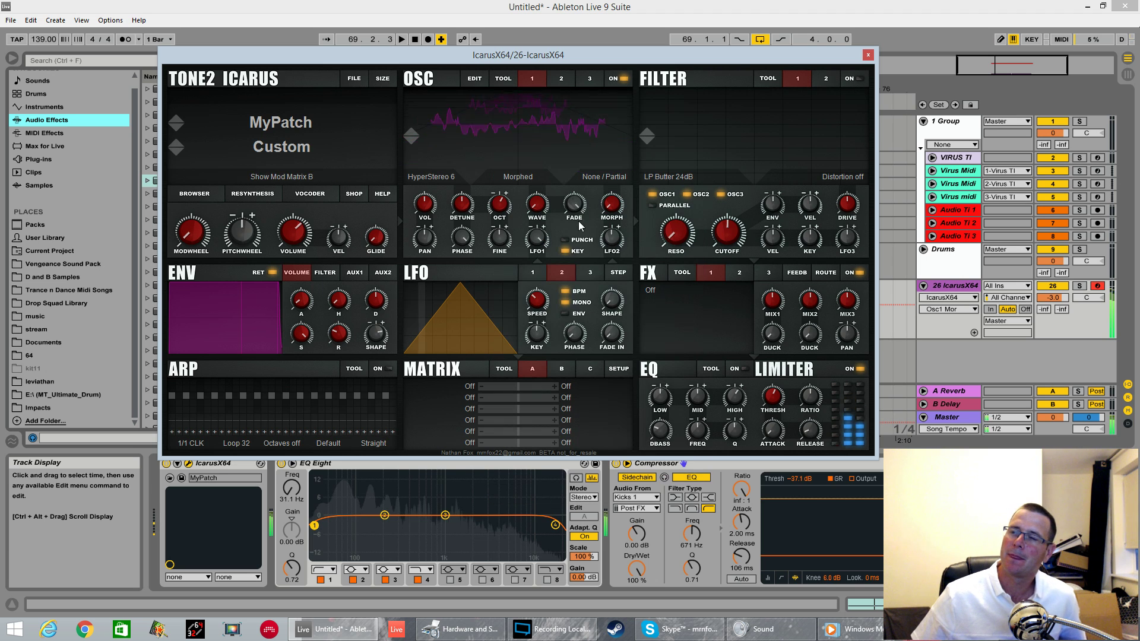
- Adjust oscillator 1's Wave position and set its morph mode to Ringmod with a morph amount of 36
{"action": "left_click_drag", "start_coordinate": [536, 206], "coordinate": [565, 235]}
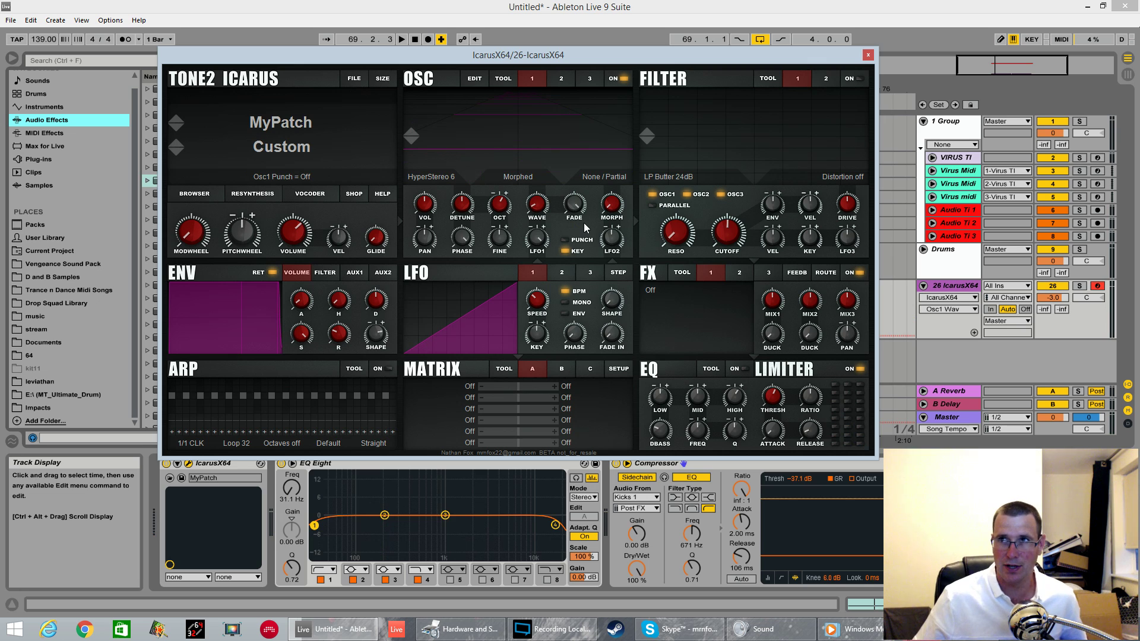
{"action": "mouse_move", "coordinate": [602, 204]}
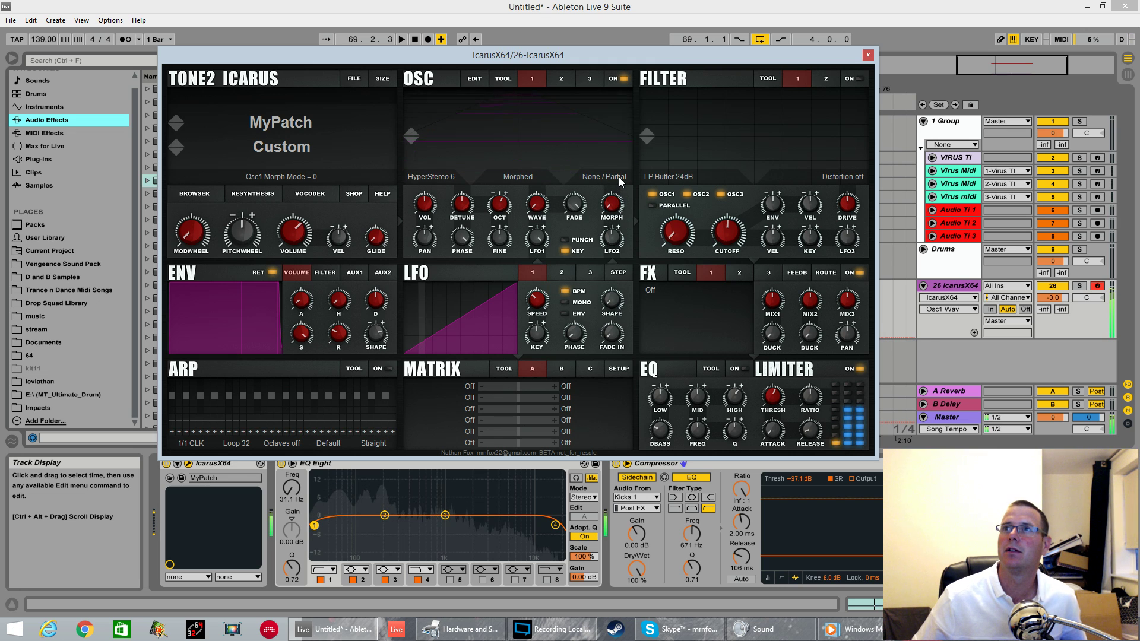
{"action": "left_click", "coordinate": [618, 177]}
{"action": "left_click", "coordinate": [596, 255]}
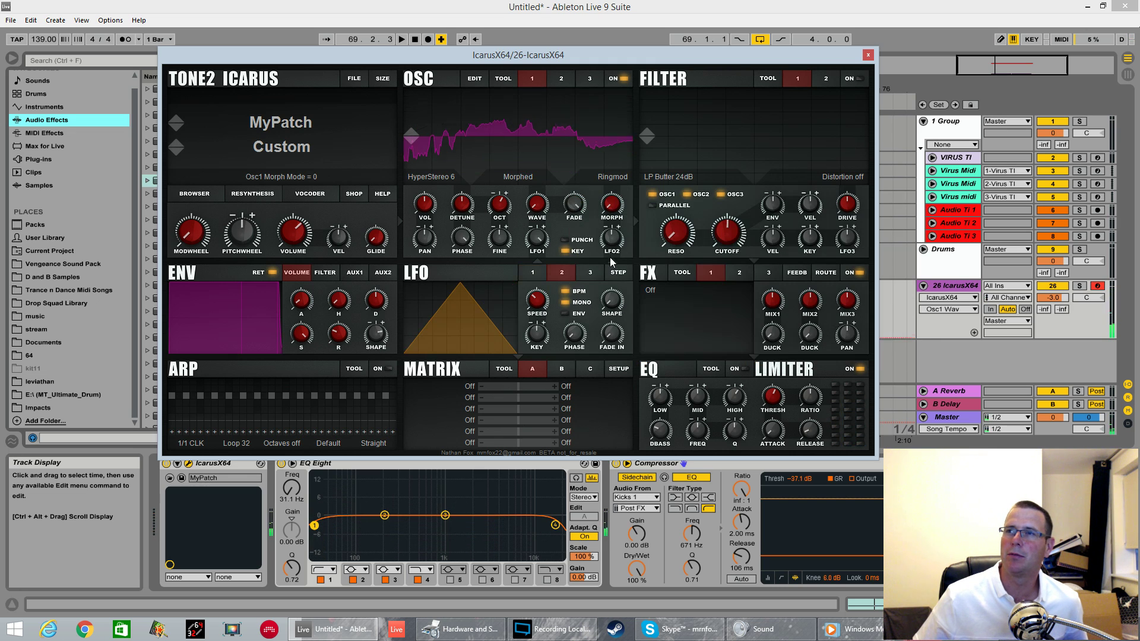
{"action": "left_click_drag", "start_coordinate": [615, 209], "coordinate": [632, 154]}
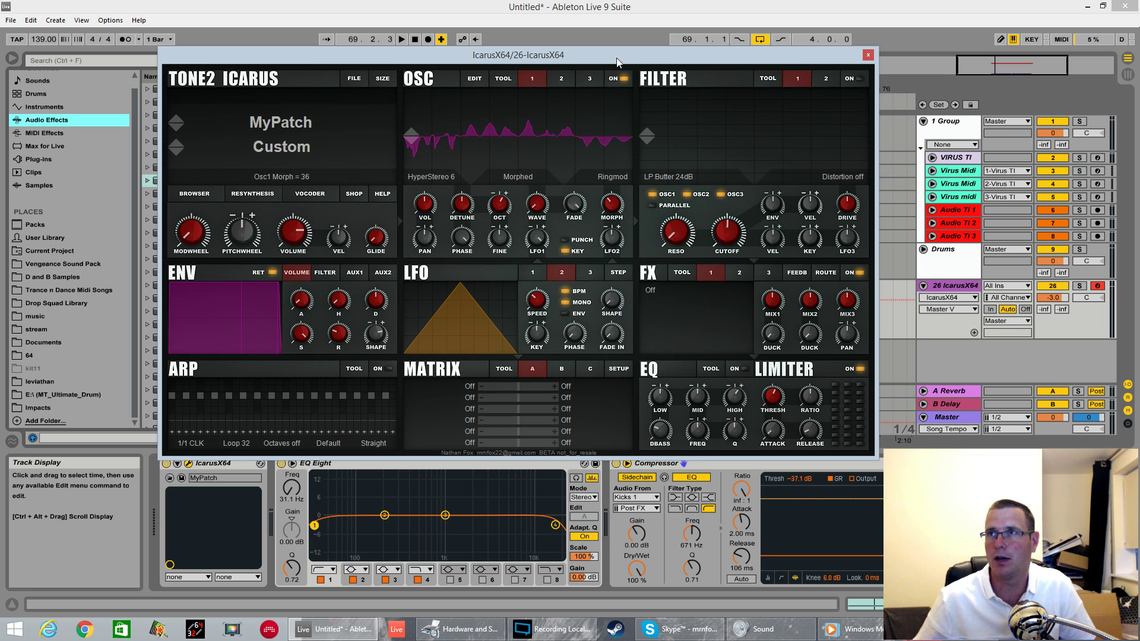
- Move the synth window down off the timeline, adjust oscillator 1's octave and set the master volume to 83
{"action": "left_click_drag", "start_coordinate": [623, 60], "coordinate": [411, 263]}
{"action": "mouse_move", "coordinate": [508, 257]}
{"action": "left_mouse_down"}
{"action": "mouse_move", "coordinate": [433, 355]}
{"action": "mouse_move", "coordinate": [725, 152]}
{"action": "left_mouse_up"}
{"action": "left_click", "coordinate": [494, 299]}
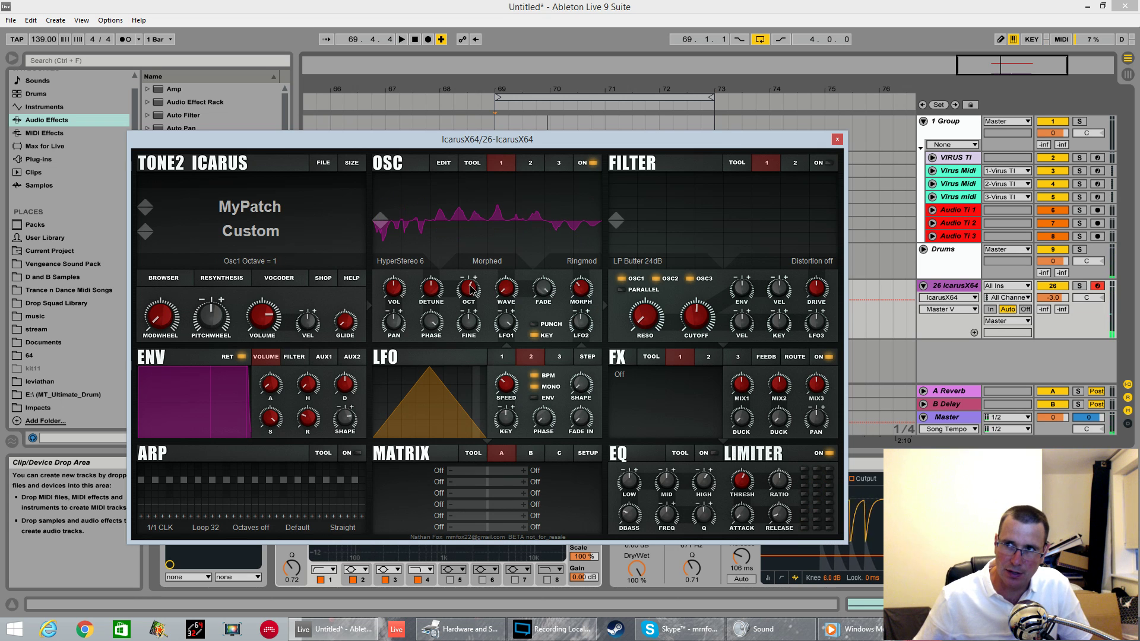
{"action": "left_click", "coordinate": [470, 289]}
{"action": "left_click_drag", "start_coordinate": [618, 145], "coordinate": [628, 129]}
{"action": "left_click", "coordinate": [280, 305]}
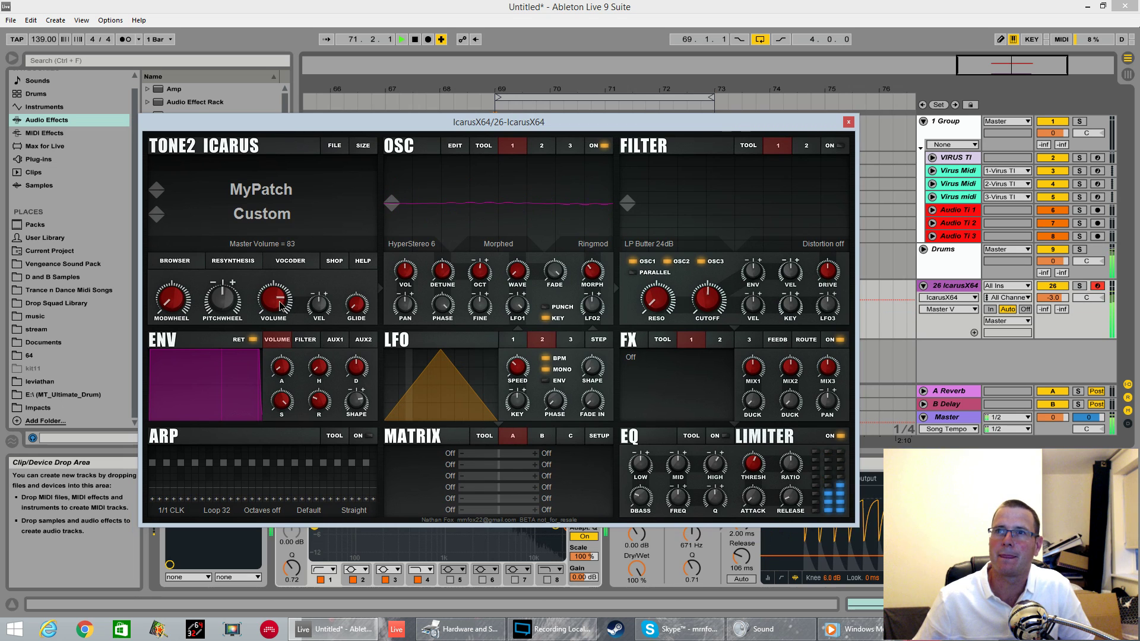
- Load a Multitap delay in effect slot 1 with 39% feedback and a mix of 39
{"action": "left_click", "coordinate": [636, 358]}
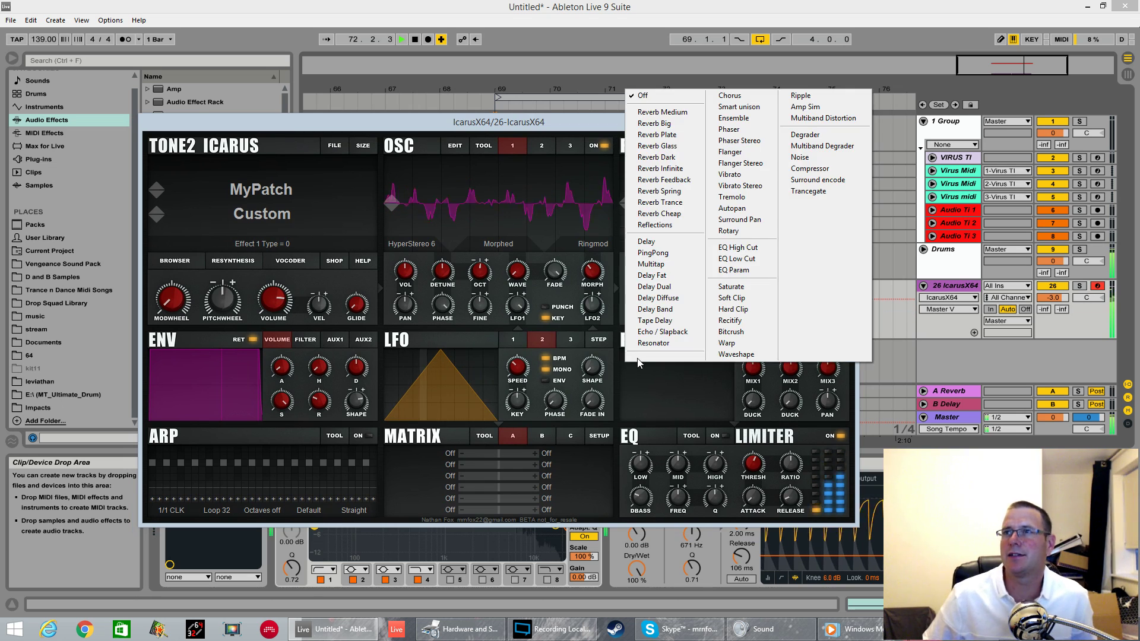
{"action": "left_click", "coordinate": [651, 264]}
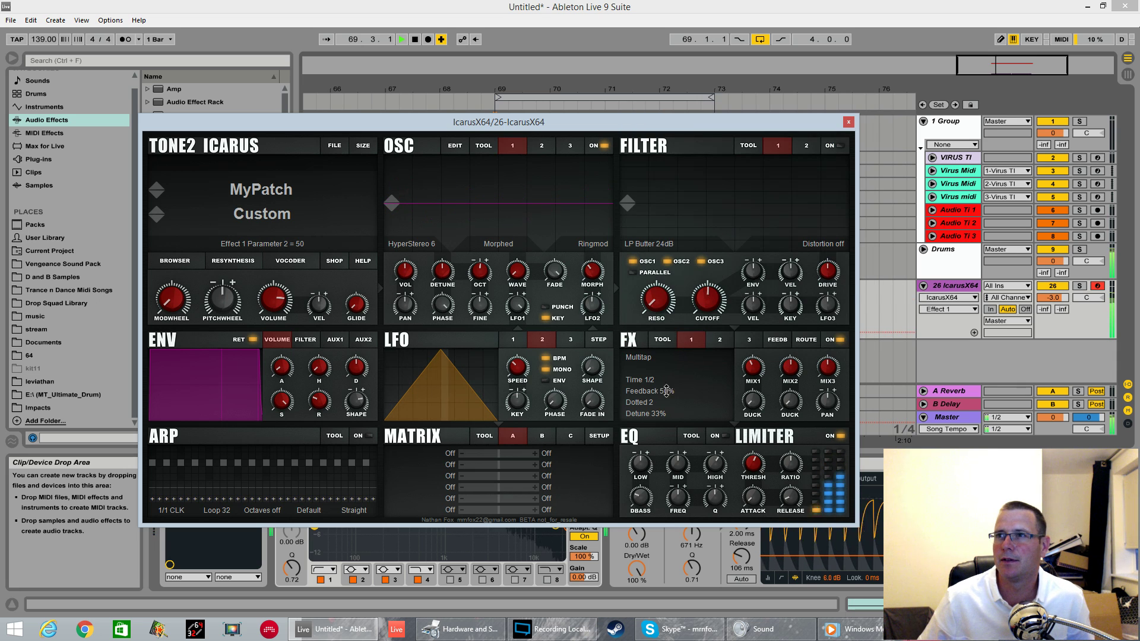
{"action": "left_click_drag", "start_coordinate": [667, 390], "coordinate": [682, 411]}
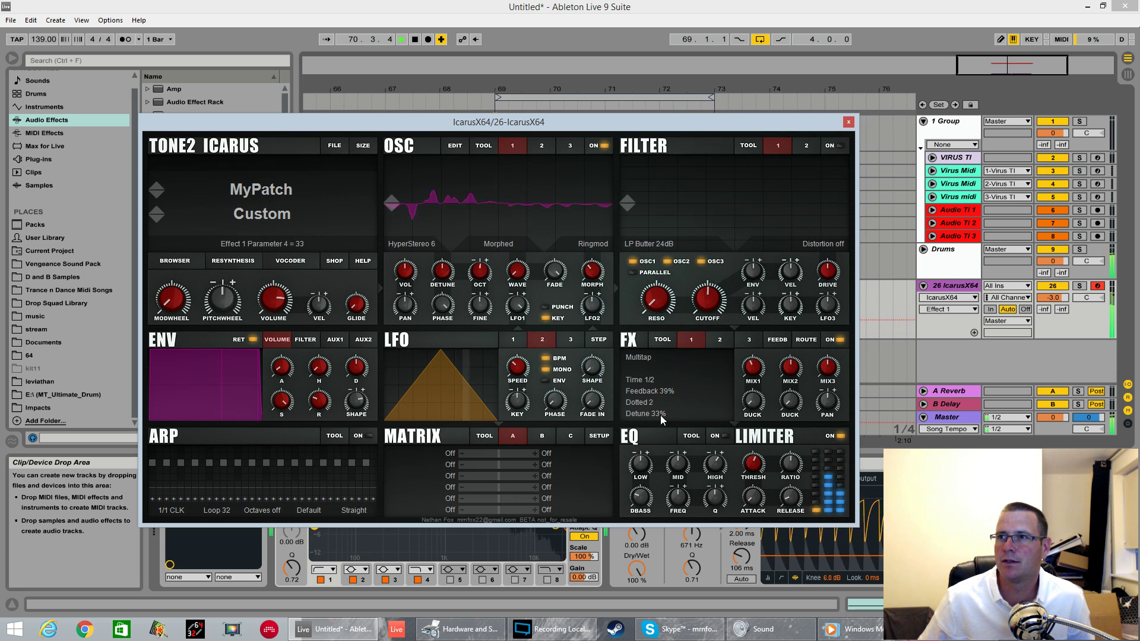
{"action": "left_click", "coordinate": [756, 369]}
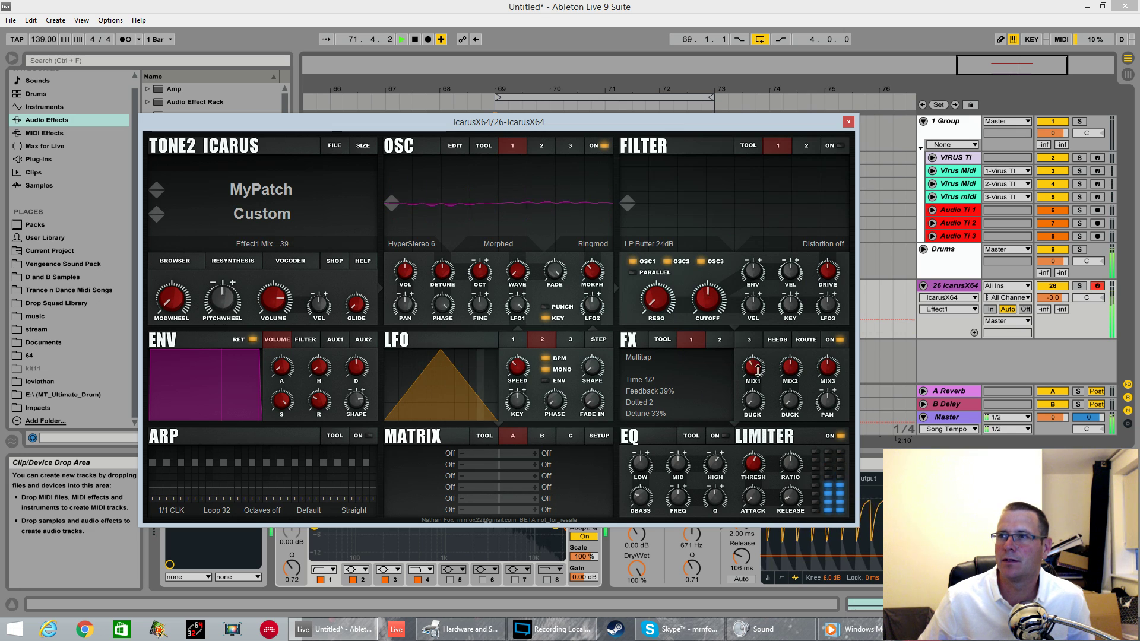
- Try Chorus in effect slot 2, replace it with Flanger, and raise oscillator 1's volume
{"action": "left_click", "coordinate": [719, 339]}
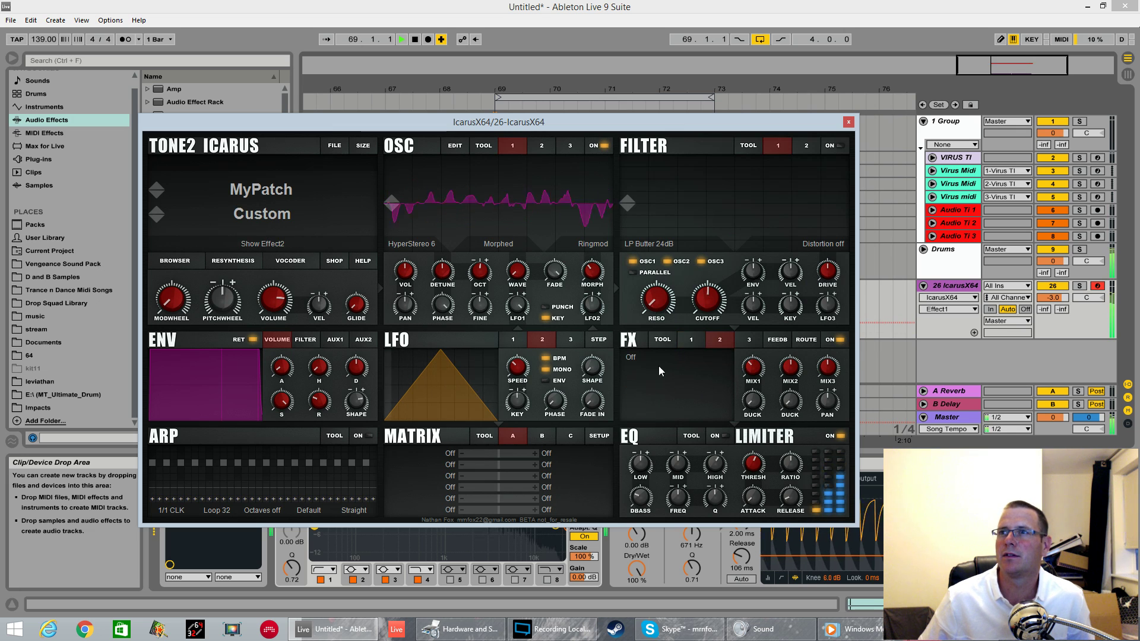
{"action": "left_click", "coordinate": [658, 366]}
{"action": "left_click", "coordinate": [739, 94]}
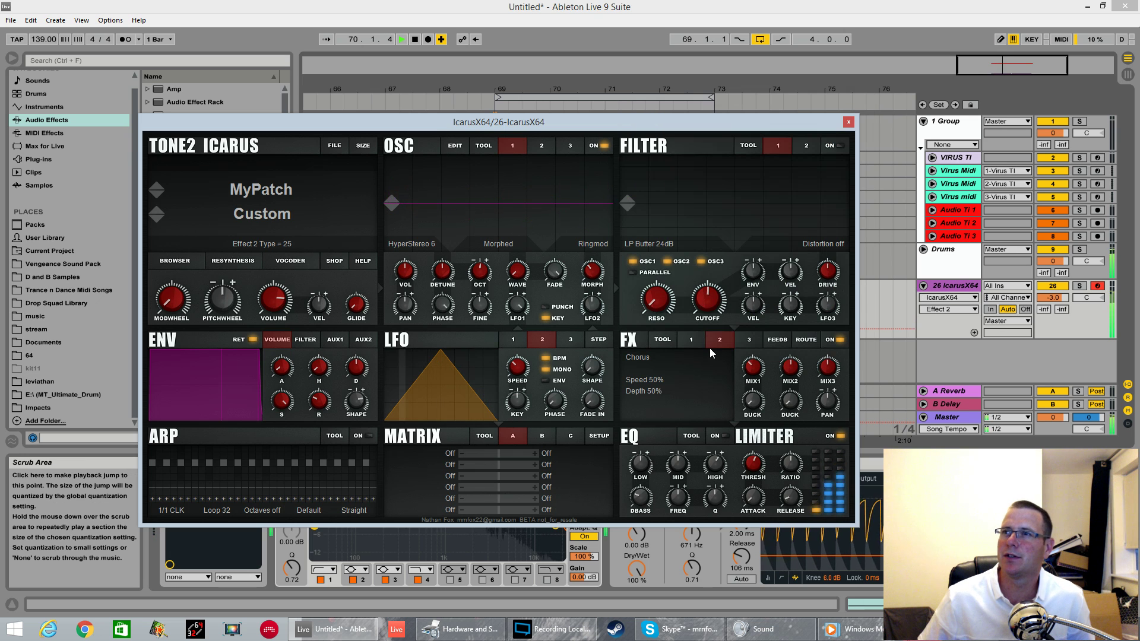
{"action": "left_click", "coordinate": [646, 362]}
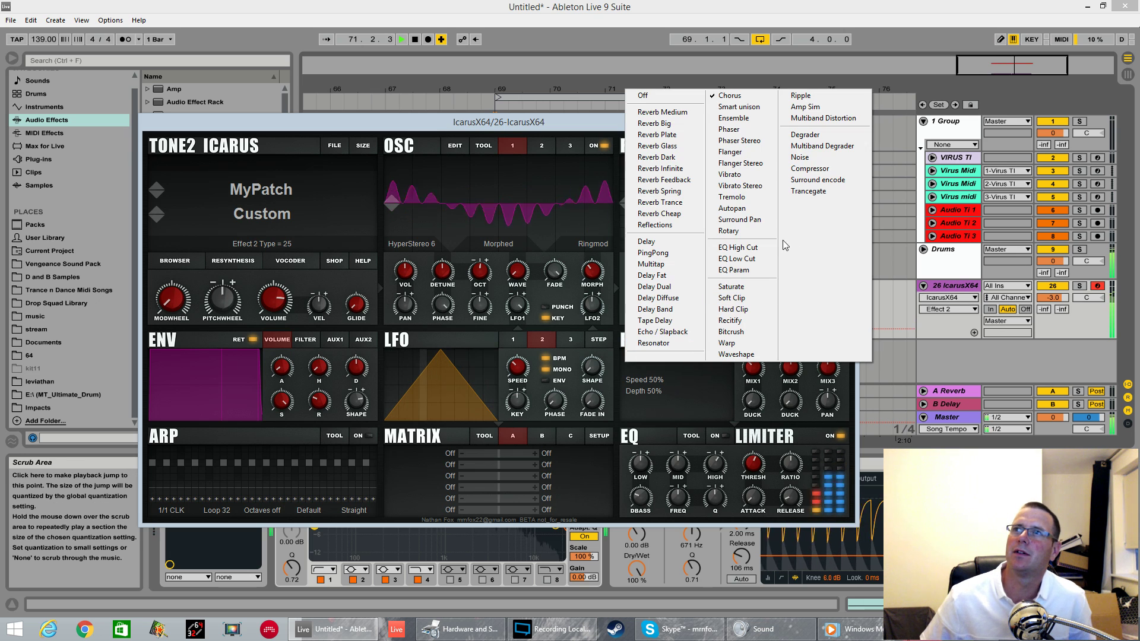
{"action": "left_click", "coordinate": [730, 152]}
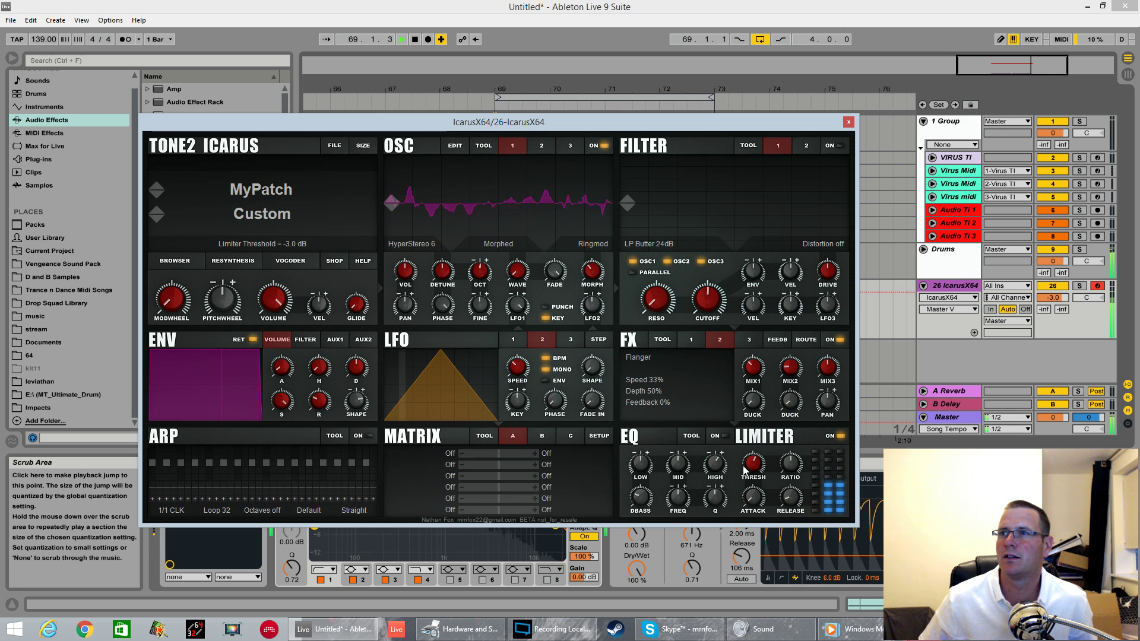
{"action": "left_click", "coordinate": [409, 268]}
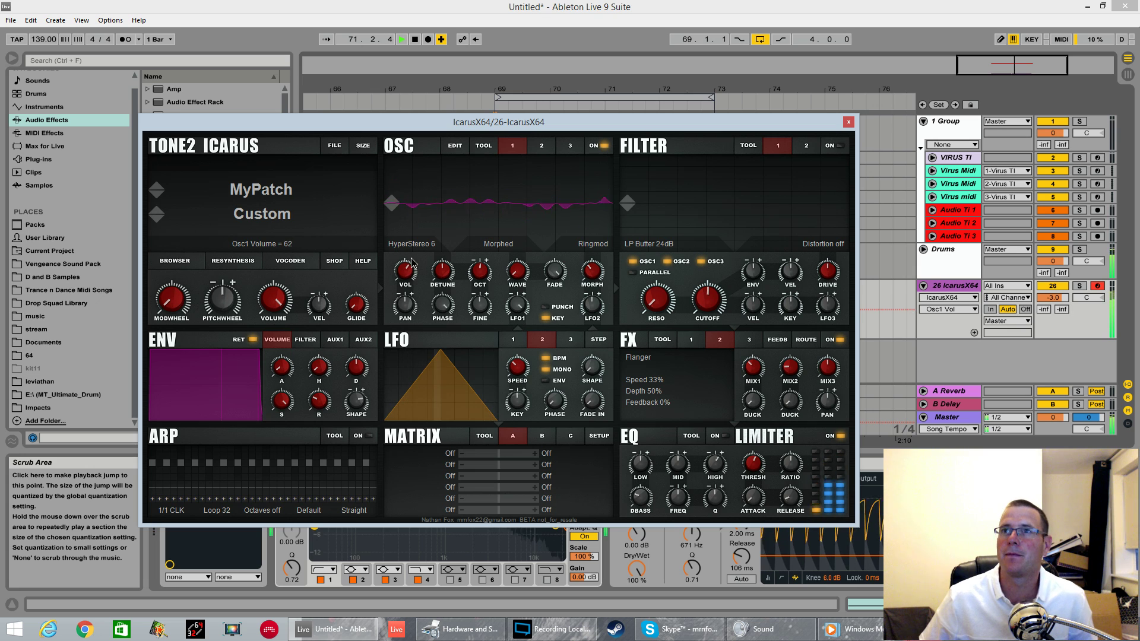
{"action": "left_click_drag", "start_coordinate": [414, 261], "coordinate": [423, 236]}
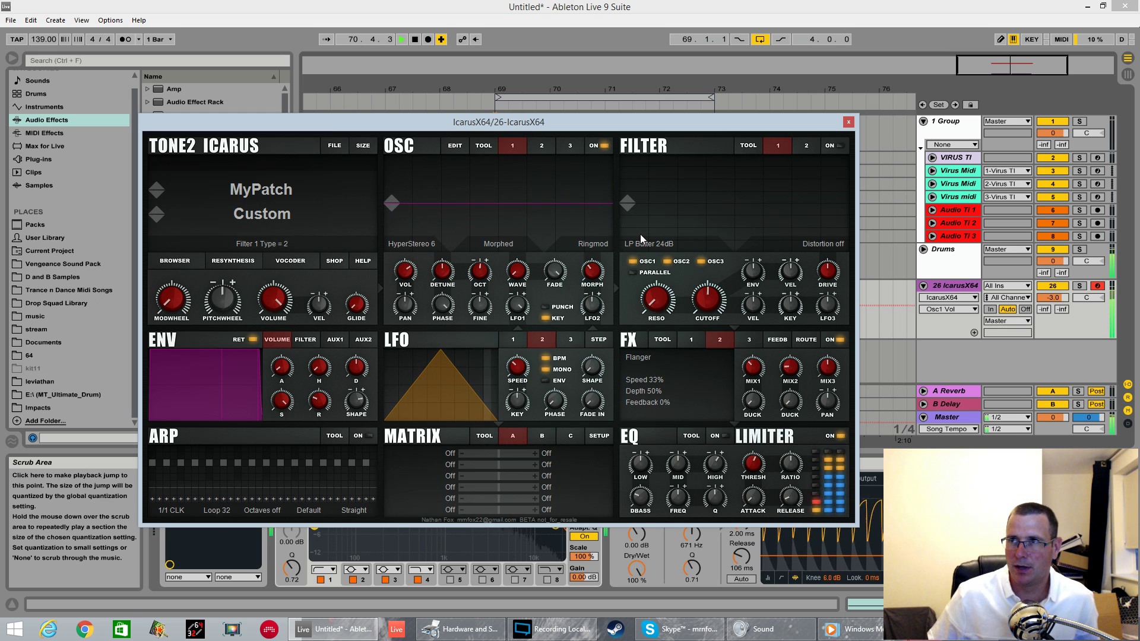
- Turn on filter 1 with LP Butter 24dB and resonance 32, modulating its cutoff from LFO 3 at a speed of 1/2 CLK
{"action": "left_click_drag", "start_coordinate": [712, 304], "coordinate": [720, 297]}
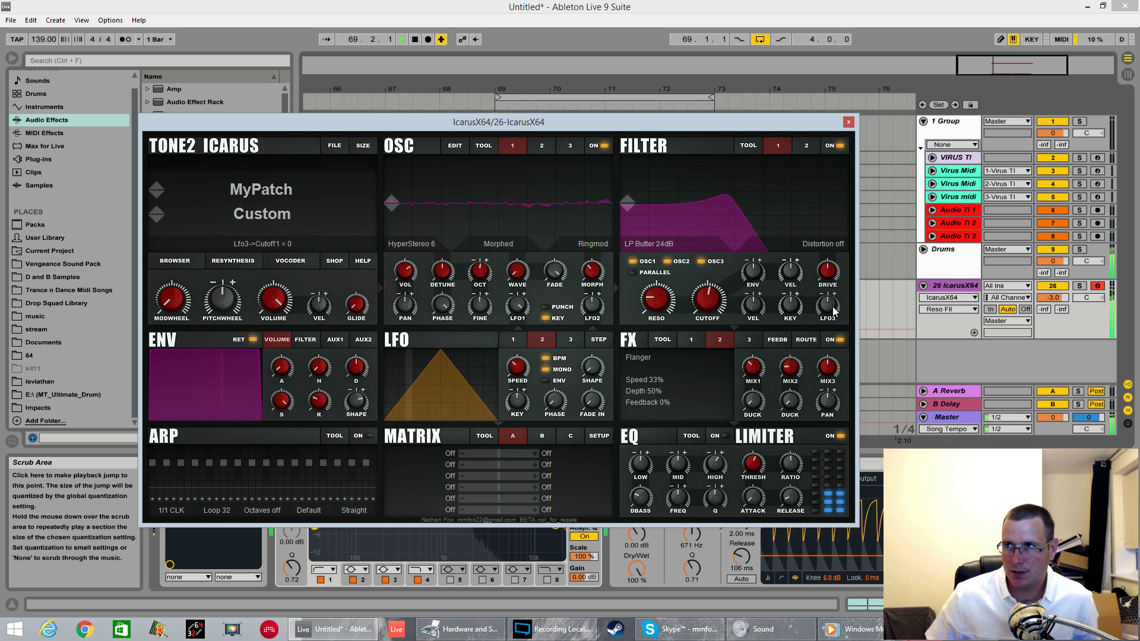
{"action": "left_click_drag", "start_coordinate": [834, 309], "coordinate": [850, 271]}
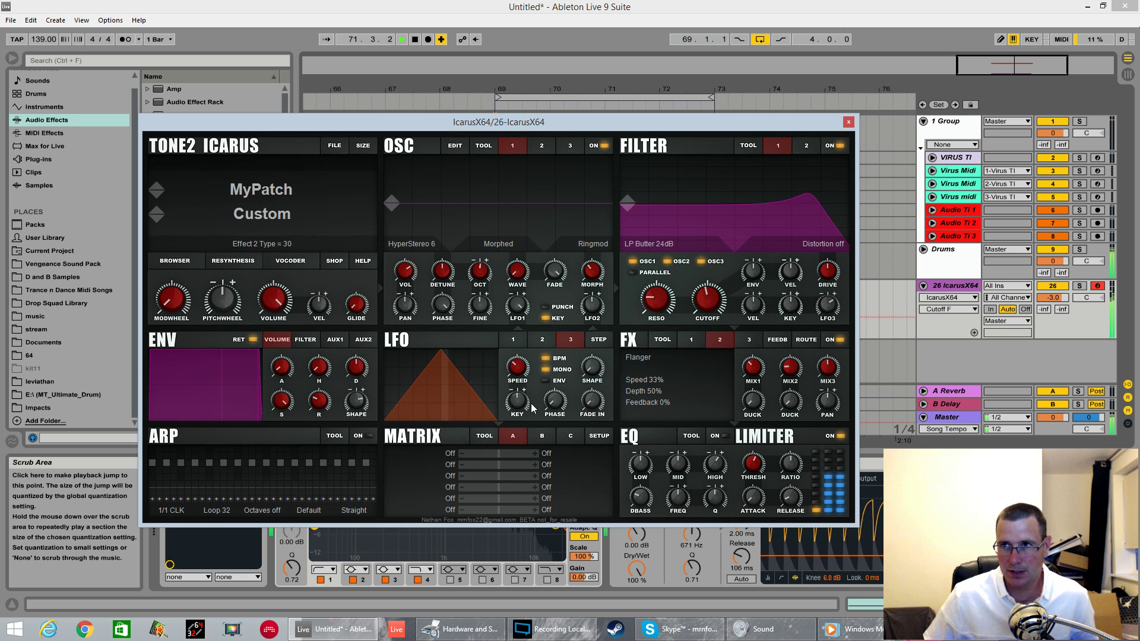
{"action": "left_click", "coordinate": [528, 372]}
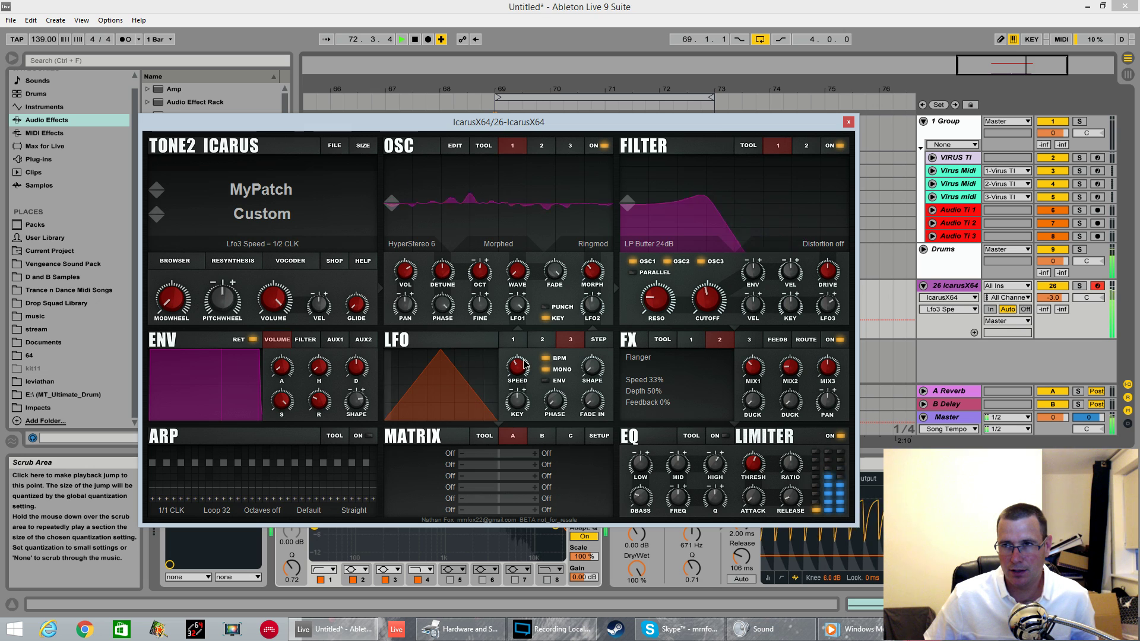
{"action": "left_click_drag", "start_coordinate": [706, 299], "coordinate": [710, 311]}
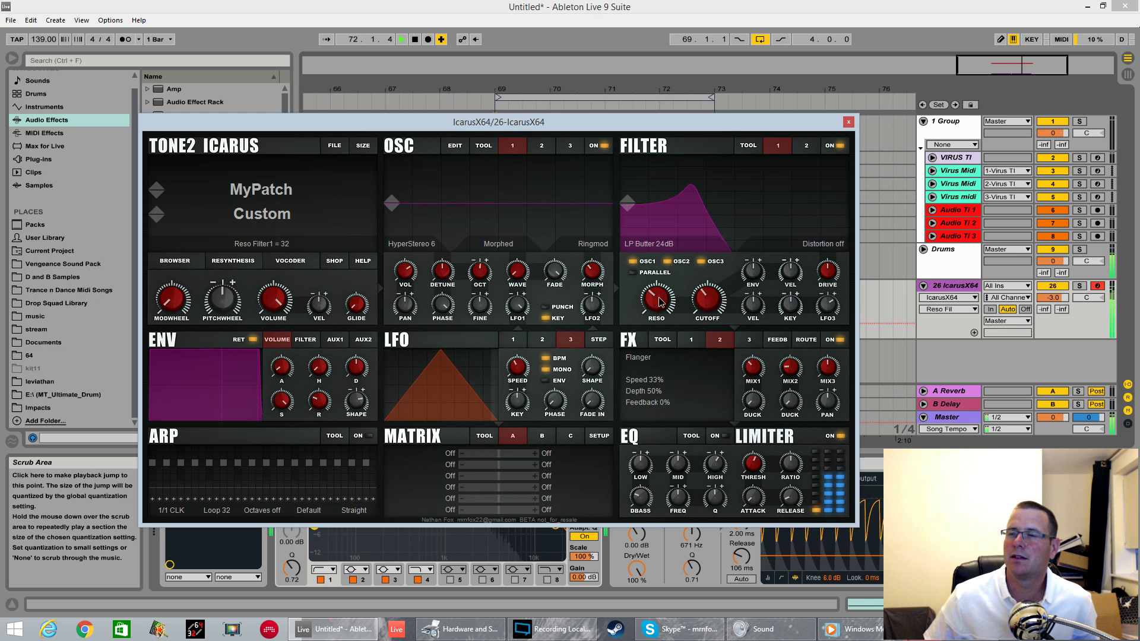
{"action": "left_click", "coordinate": [657, 244]}
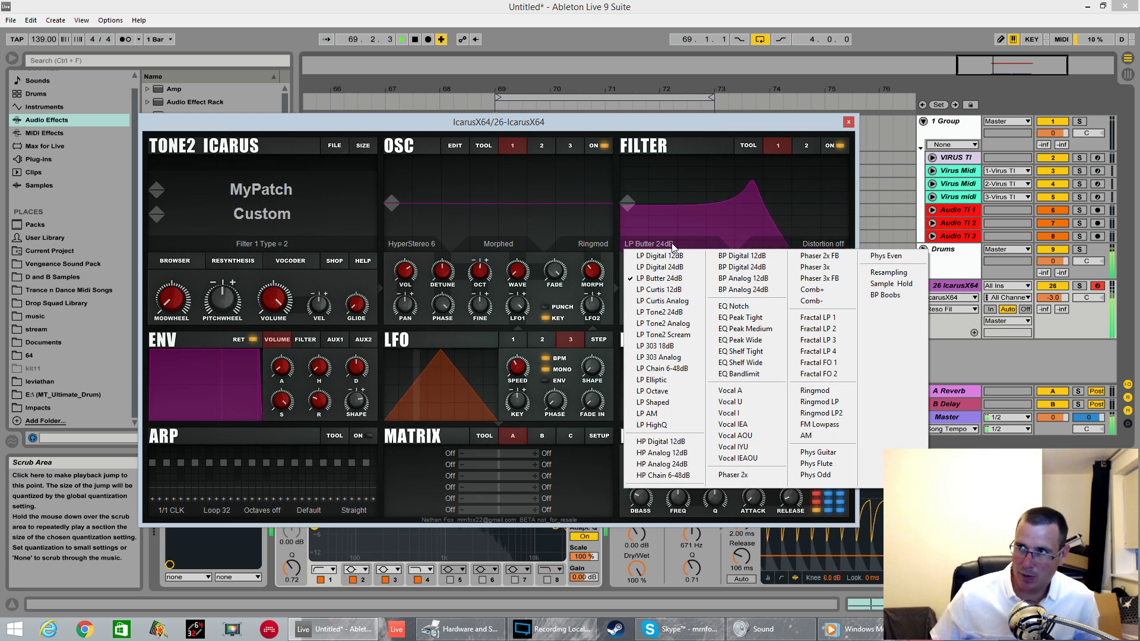
{"action": "left_click", "coordinate": [664, 245]}
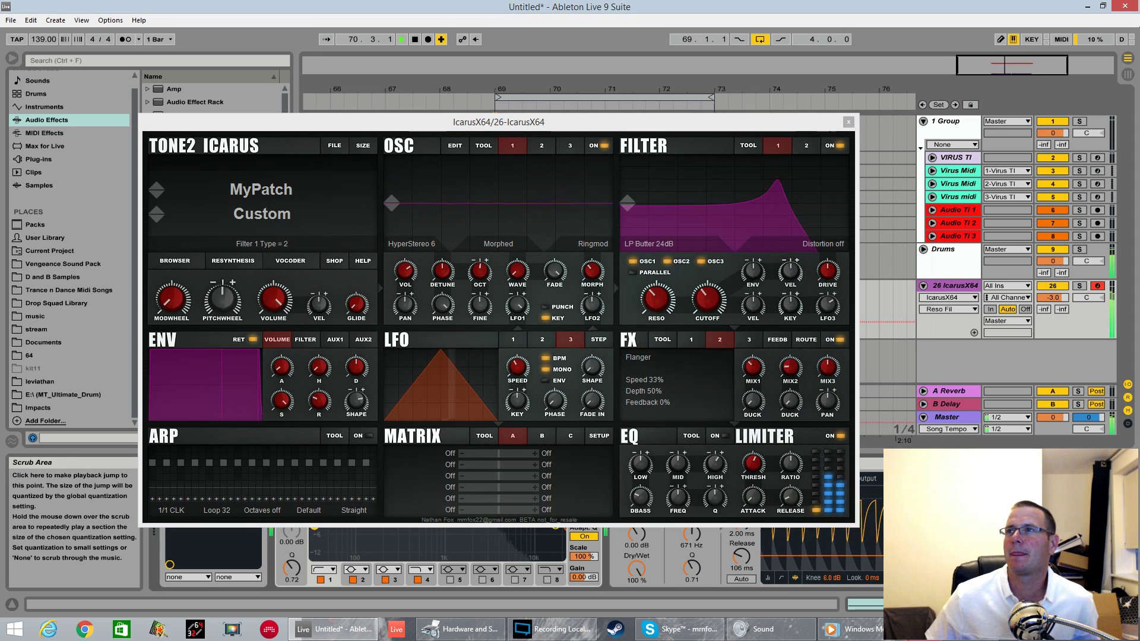
- Turn on filter 2 with the BP Digital 24dB type, modulate its cutoff from LFO 3 by -46, and raise the cutoff
{"action": "left_click", "coordinate": [806, 146]}
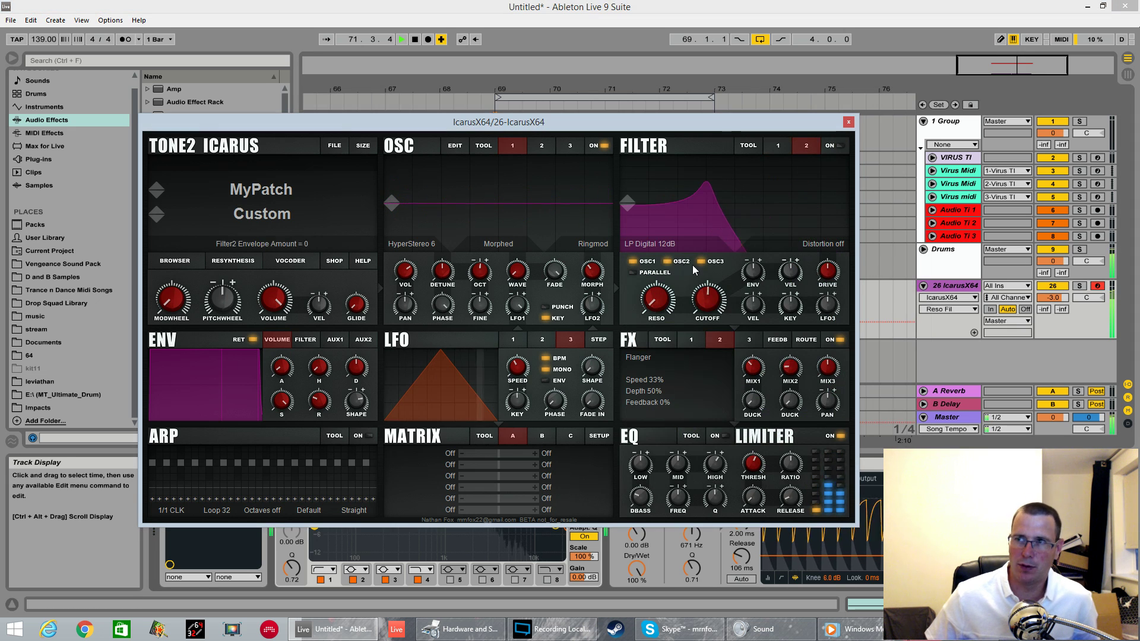
{"action": "left_click", "coordinate": [650, 244]}
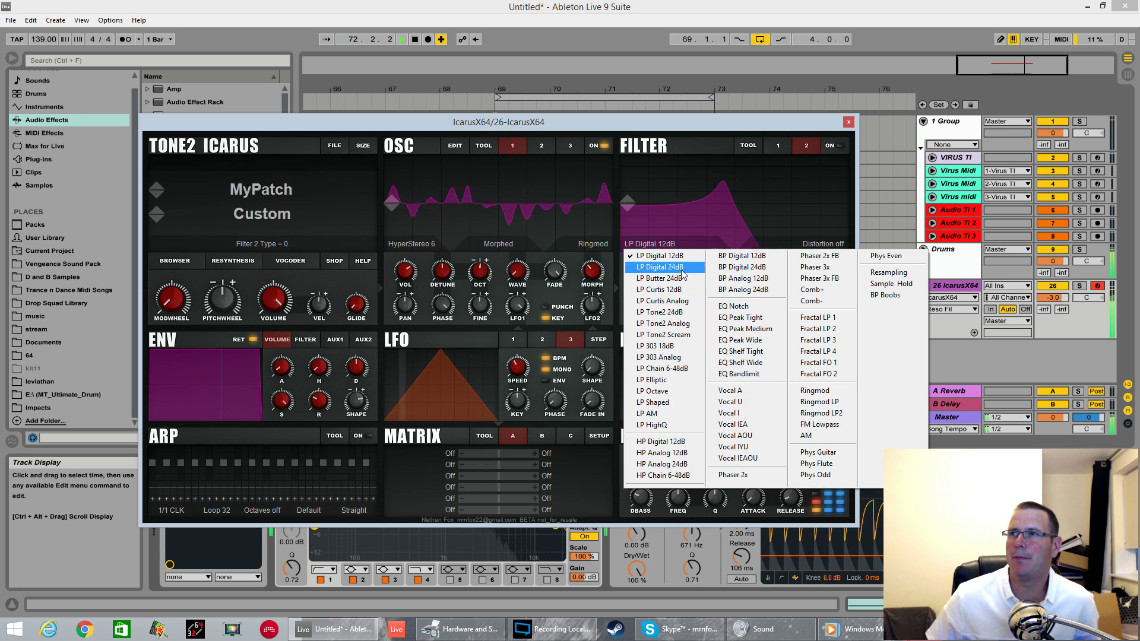
{"action": "left_click", "coordinate": [754, 270]}
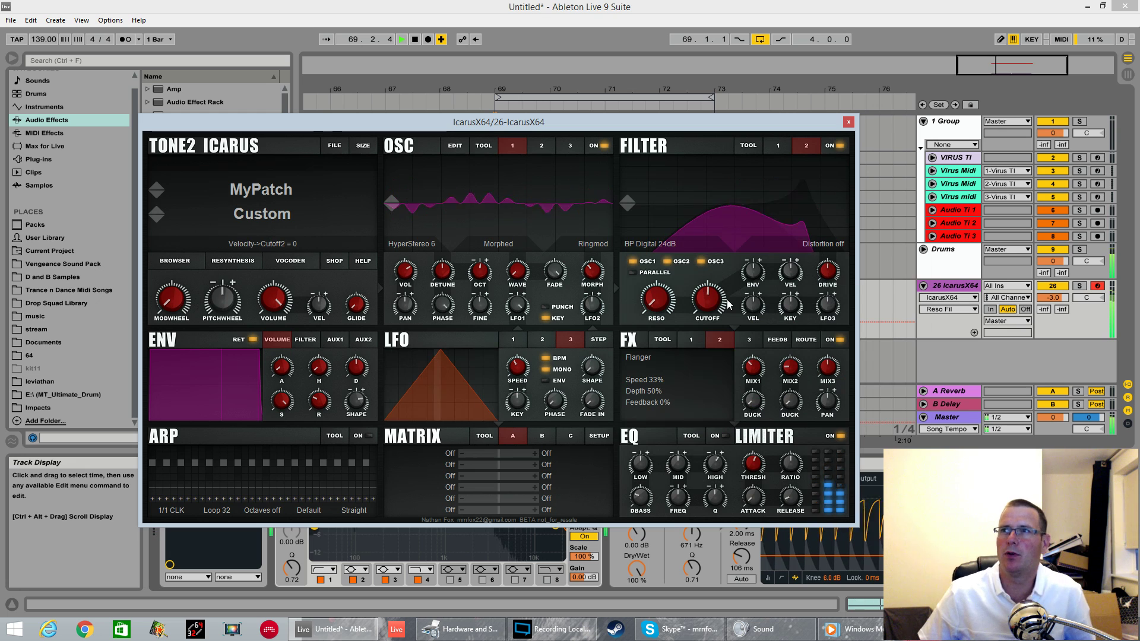
{"action": "mouse_move", "coordinate": [830, 306]}
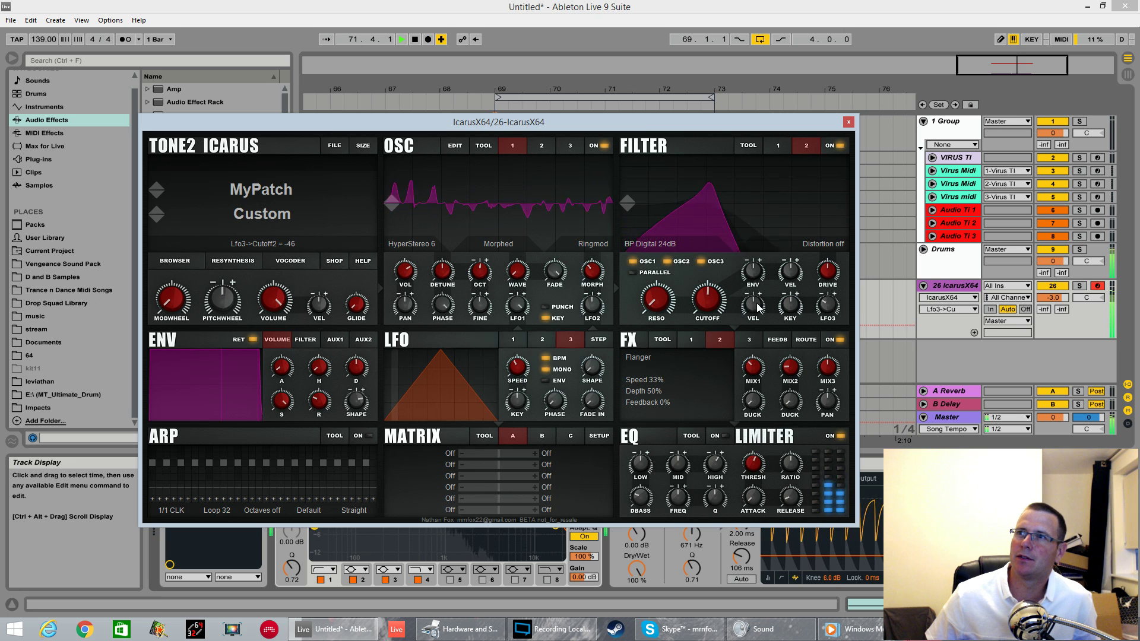
{"action": "left_click", "coordinate": [722, 303]}
{"action": "left_click_drag", "start_coordinate": [723, 303], "coordinate": [831, 318]}
- Apply Waveshape distortion to filter 2, adjusting its drive and setting the cutoff to 11813 Hz
{"action": "left_click", "coordinate": [823, 244]}
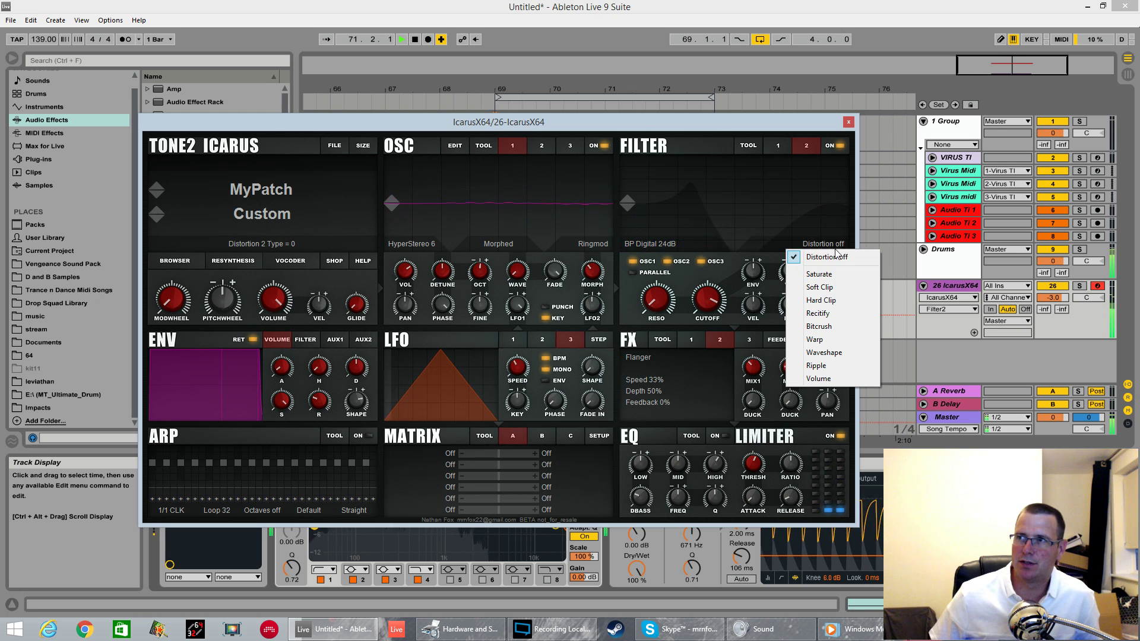
{"action": "left_click", "coordinate": [826, 352]}
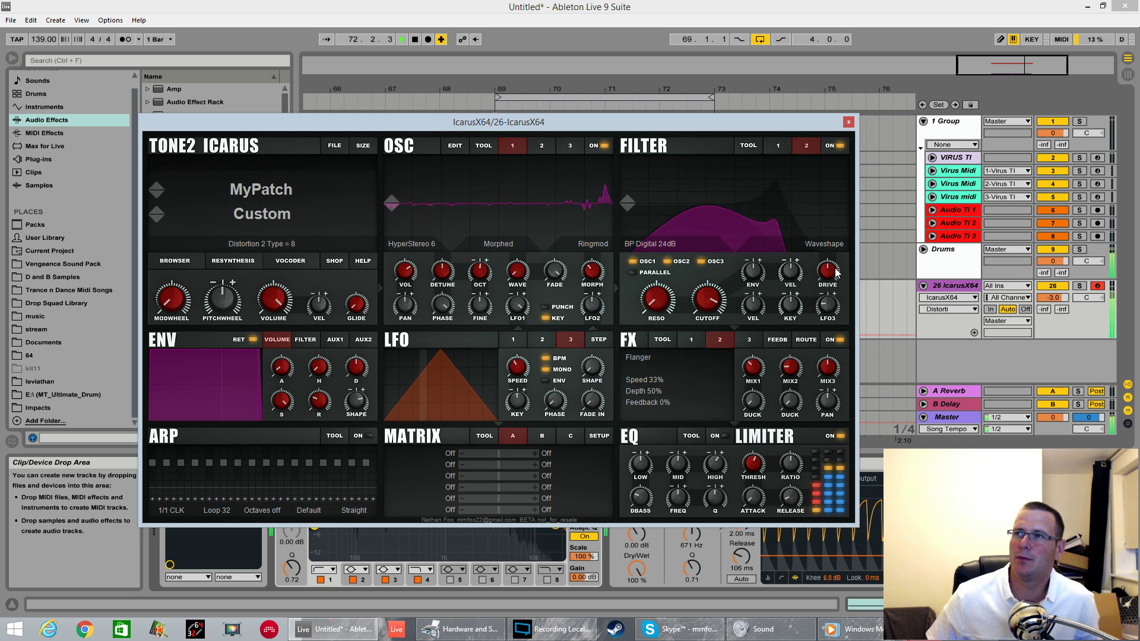
{"action": "left_click_drag", "start_coordinate": [836, 273], "coordinate": [835, 325]}
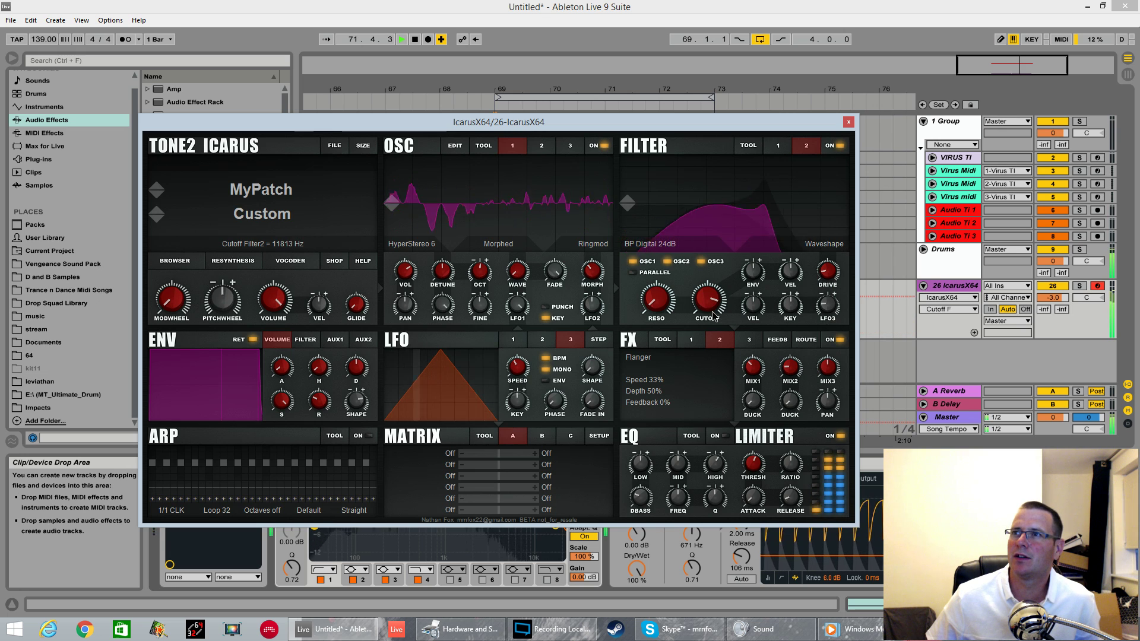
- Set LFO 3's modulation of filter 2's cutoff to -31 and route the two filters in parallel
{"action": "left_click_drag", "start_coordinate": [832, 302], "coordinate": [836, 289]}
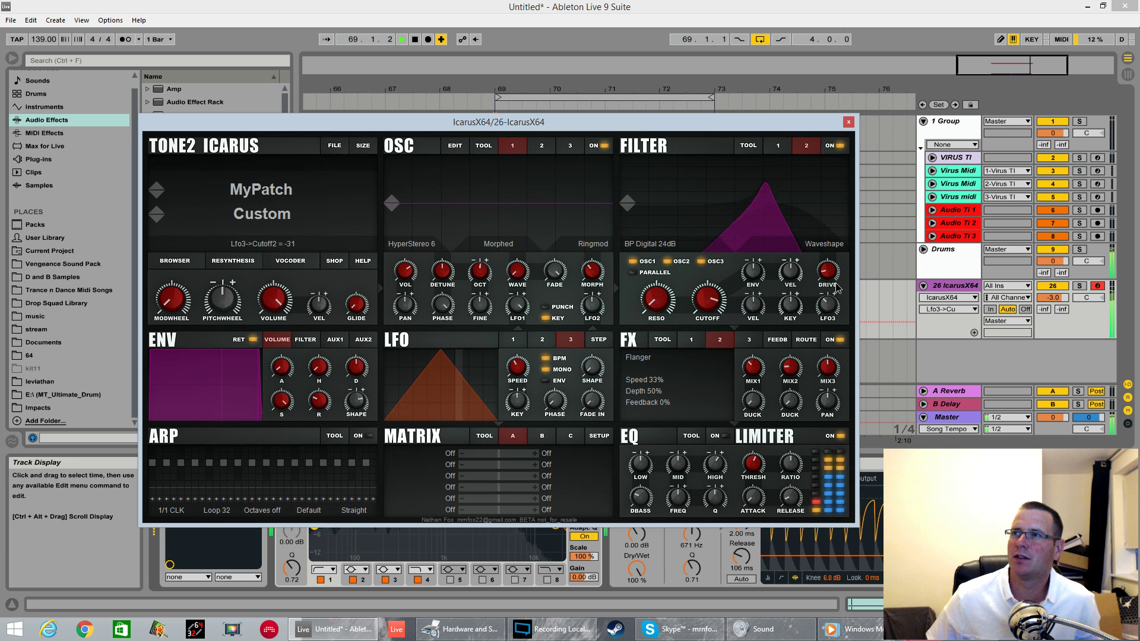
{"action": "left_click", "coordinate": [631, 272]}
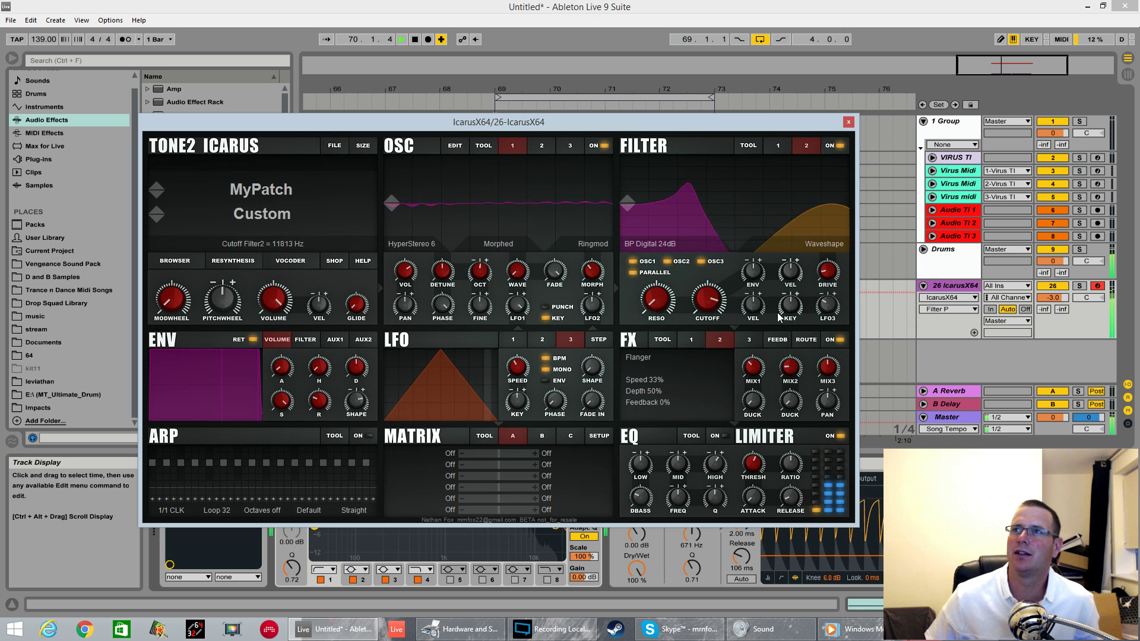
- Lower filter 2's cutoff to 2836 Hz and load Reverb Trance as effect 3 with its size set to 17.5m
{"action": "left_click_drag", "start_coordinate": [710, 322], "coordinate": [710, 308]}
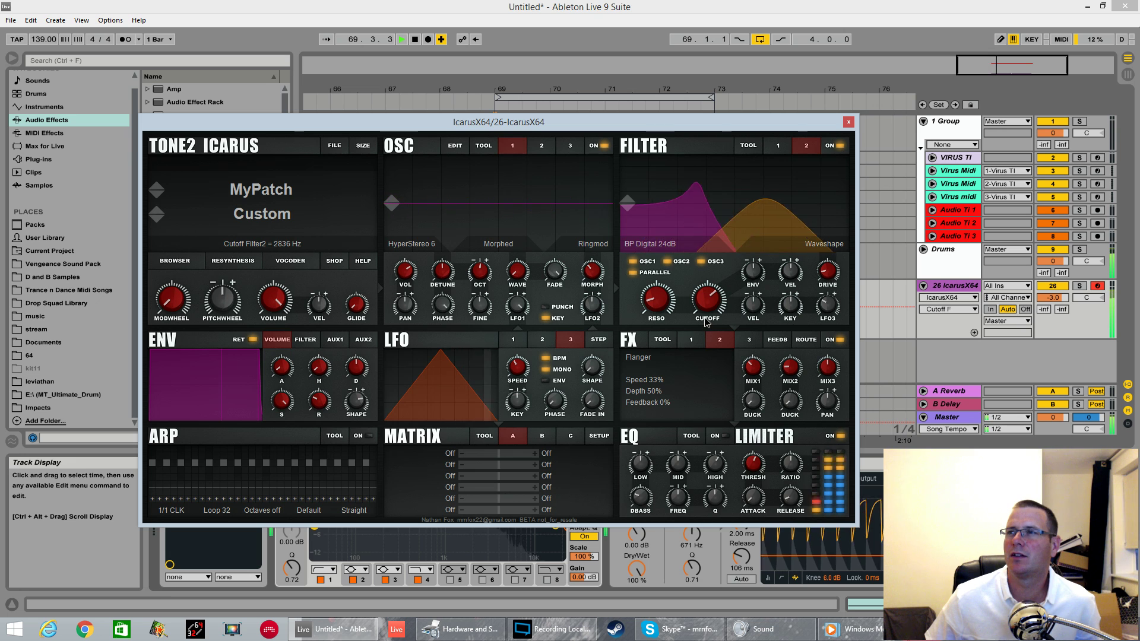
{"action": "left_click", "coordinate": [639, 359]}
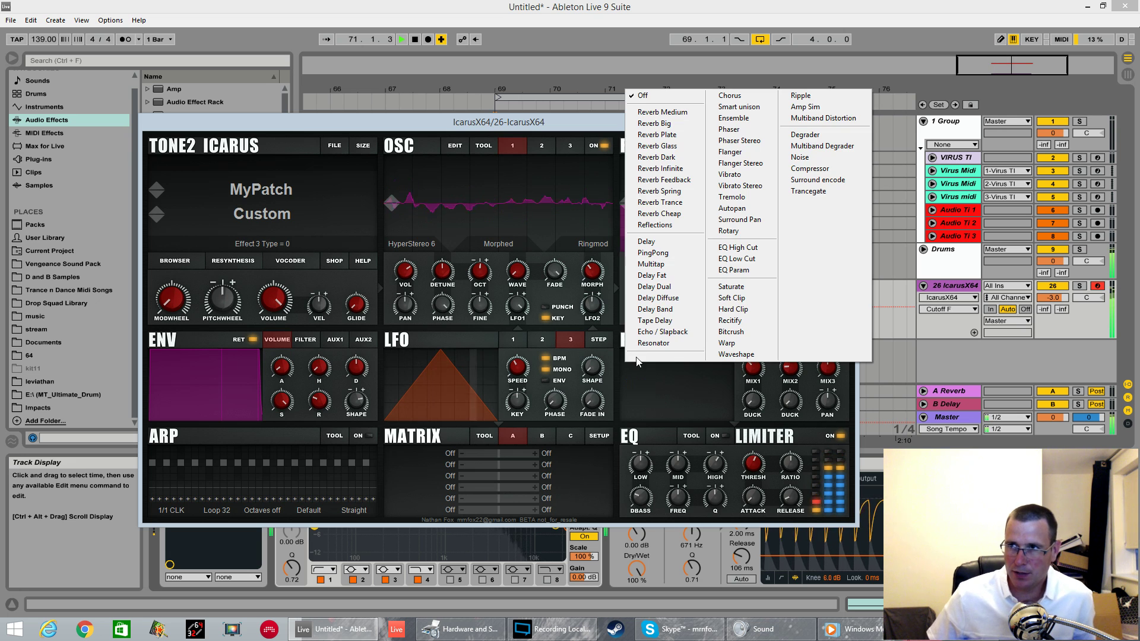
{"action": "left_click", "coordinate": [672, 203]}
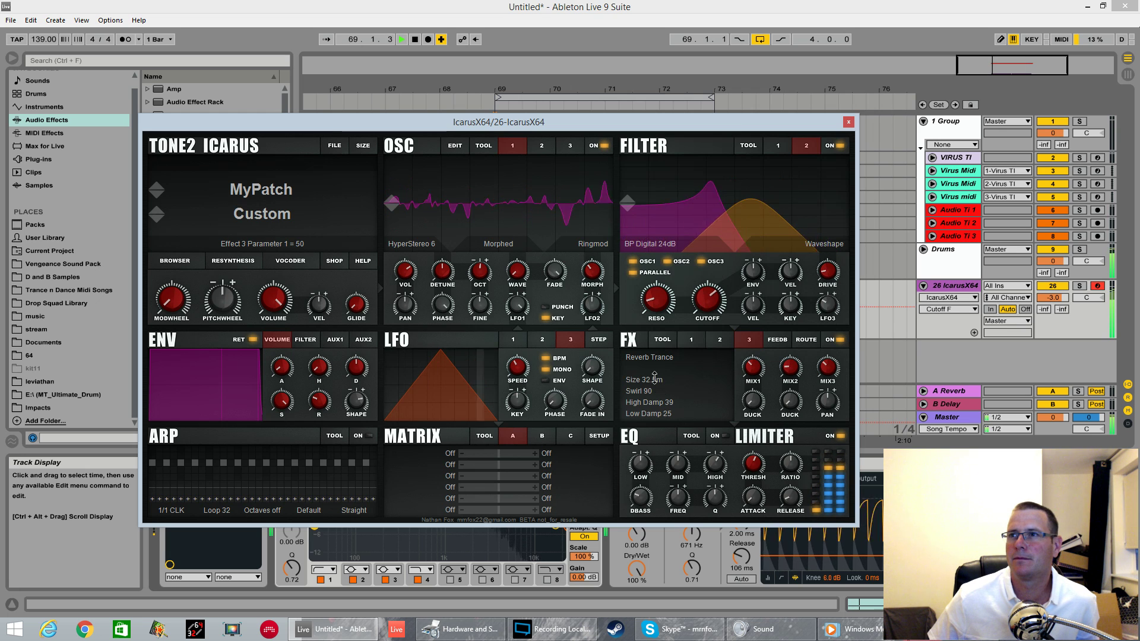
{"action": "left_click_drag", "start_coordinate": [655, 377], "coordinate": [654, 409]}
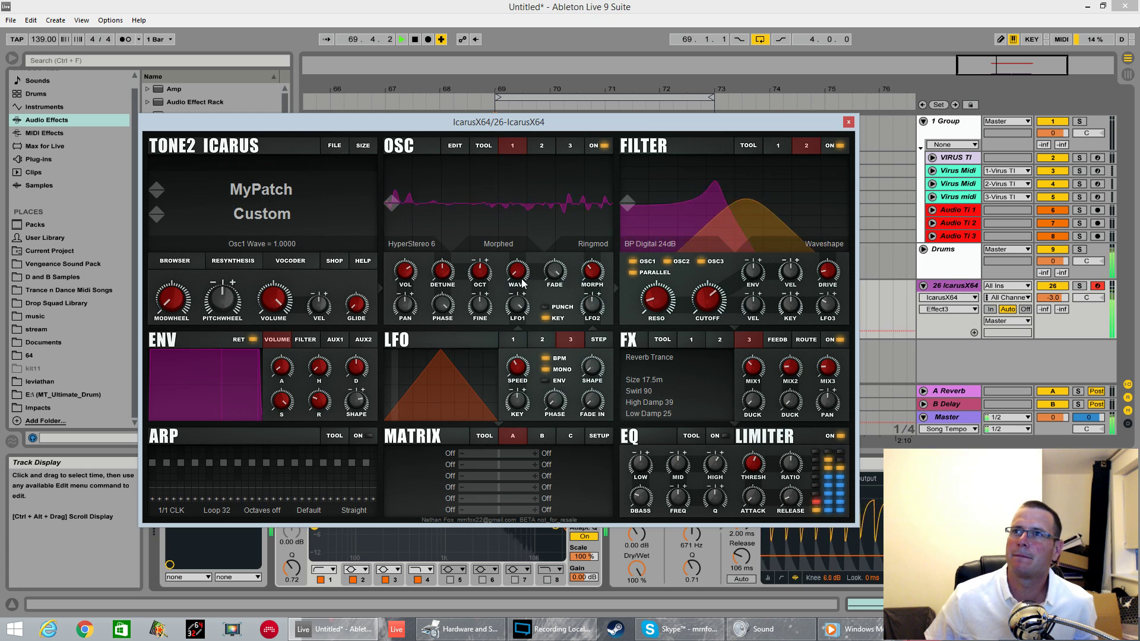
- Sweep oscillator 1's wave position through the wavetable and set it to 51.5600
{"action": "left_click_drag", "start_coordinate": [522, 284], "coordinate": [544, 183]}
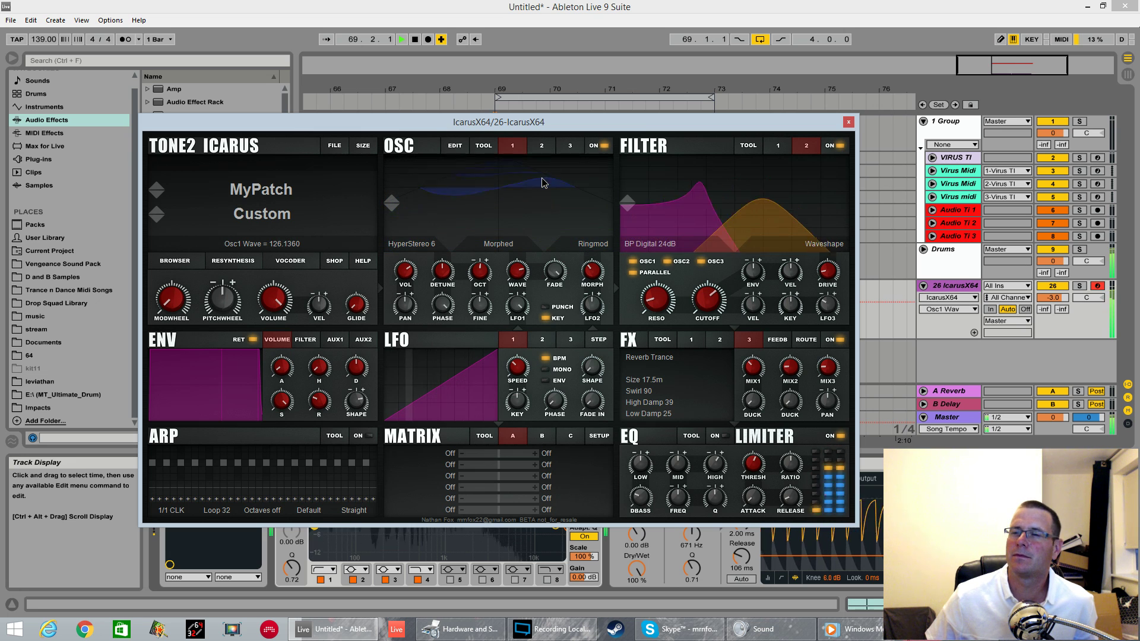
{"action": "left_click_drag", "start_coordinate": [542, 210], "coordinate": [536, 247]}
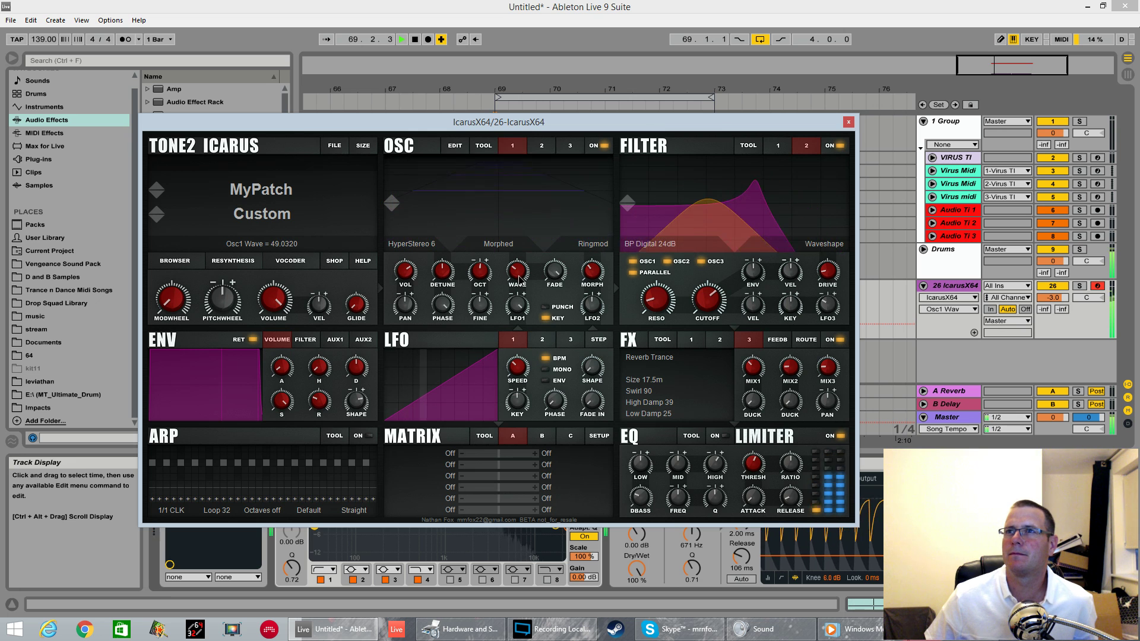
{"action": "left_click_drag", "start_coordinate": [519, 279], "coordinate": [550, 269]}
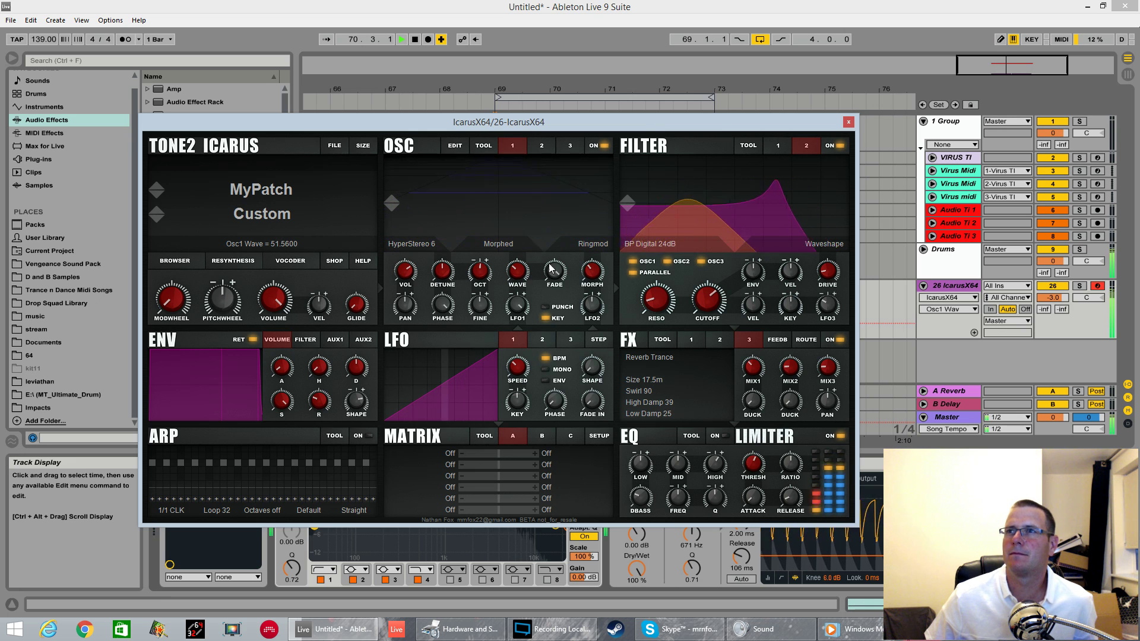
- Apply the current Ringmod morph to oscillator 1's wavetable, and set its morph mode to PhaseDist Squ
{"action": "left_click", "coordinate": [595, 245]}
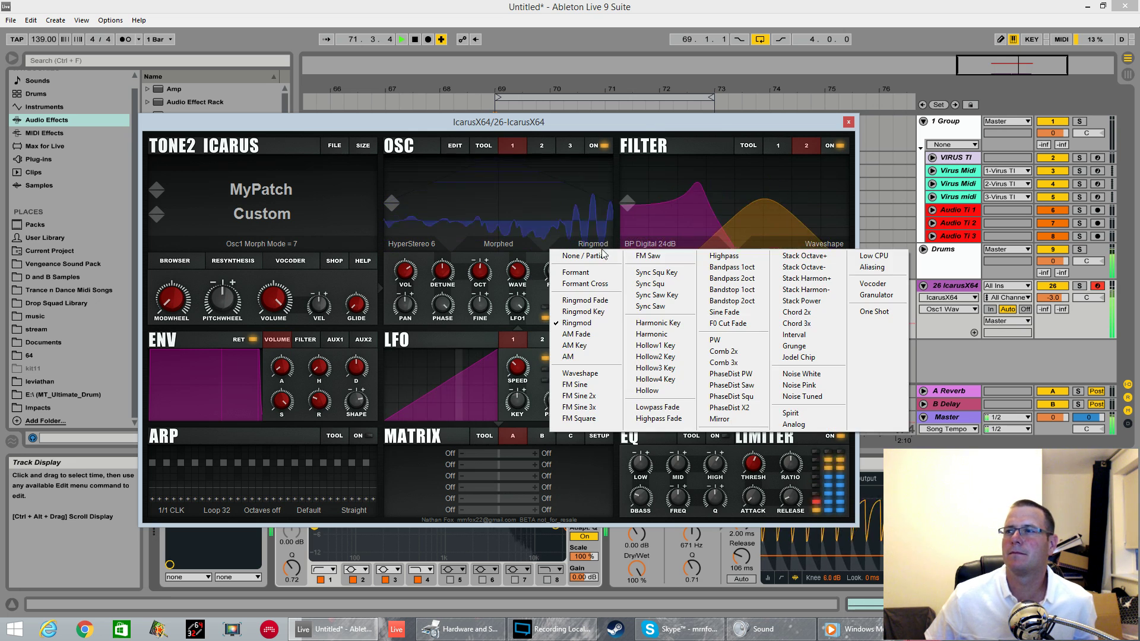
{"action": "left_click", "coordinate": [505, 245]}
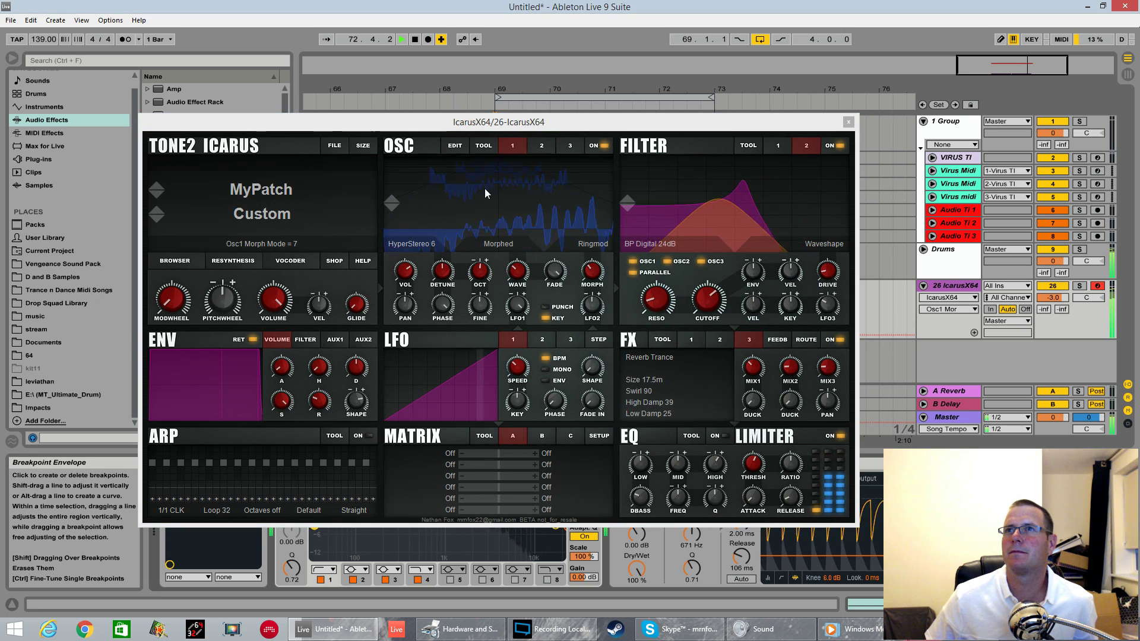
{"action": "left_click", "coordinate": [483, 146]}
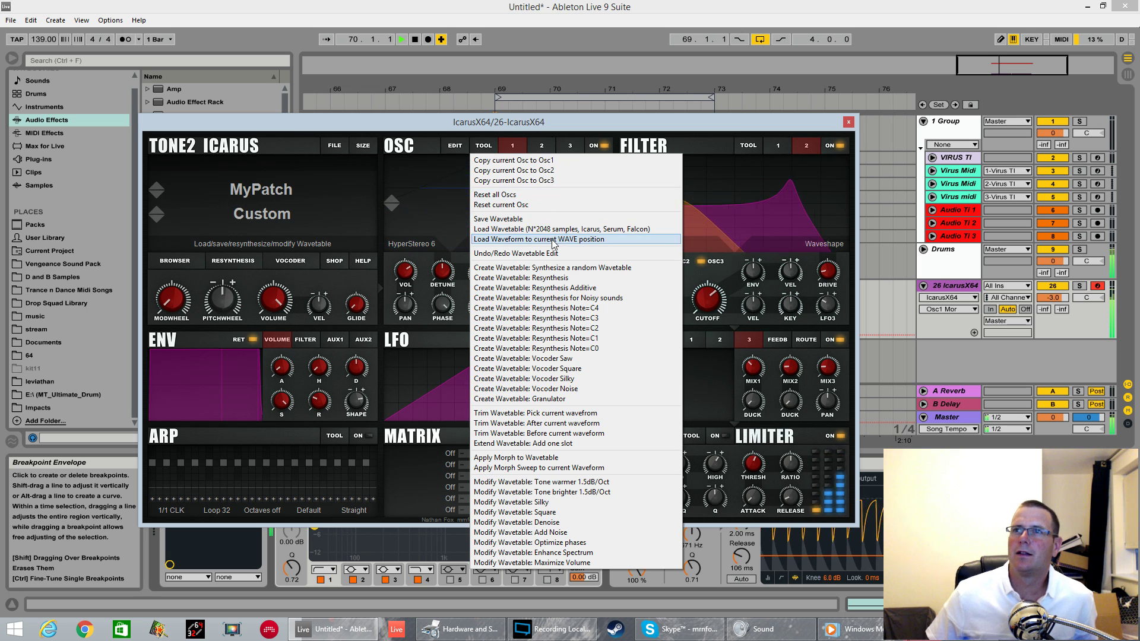
{"action": "left_click", "coordinate": [534, 457]}
{"action": "left_click", "coordinate": [587, 244]}
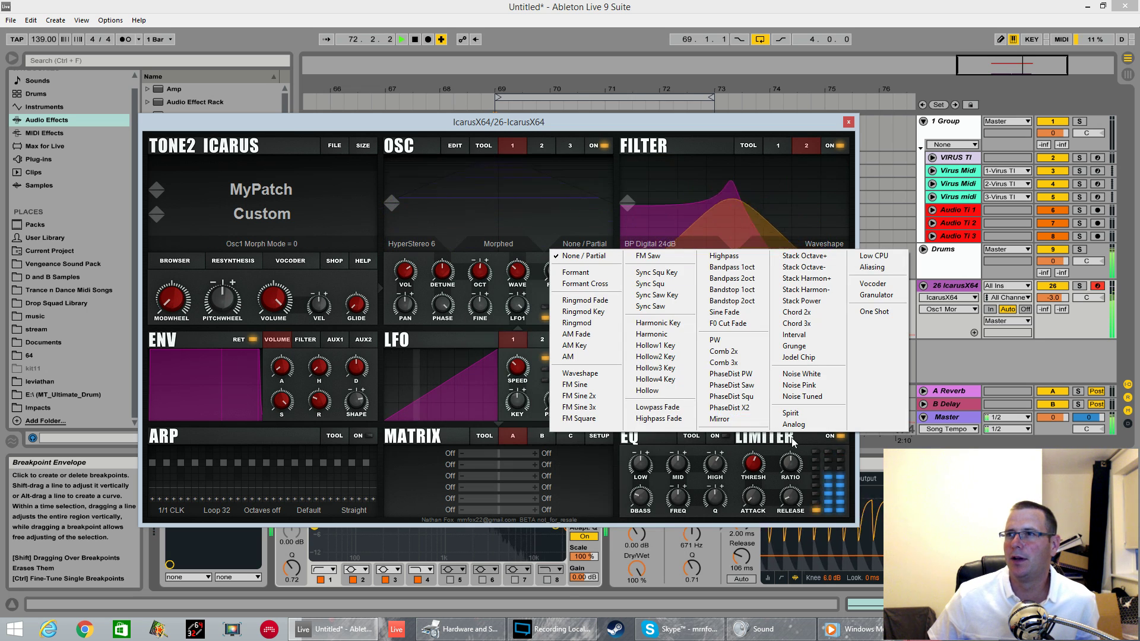
{"action": "left_click", "coordinate": [732, 396]}
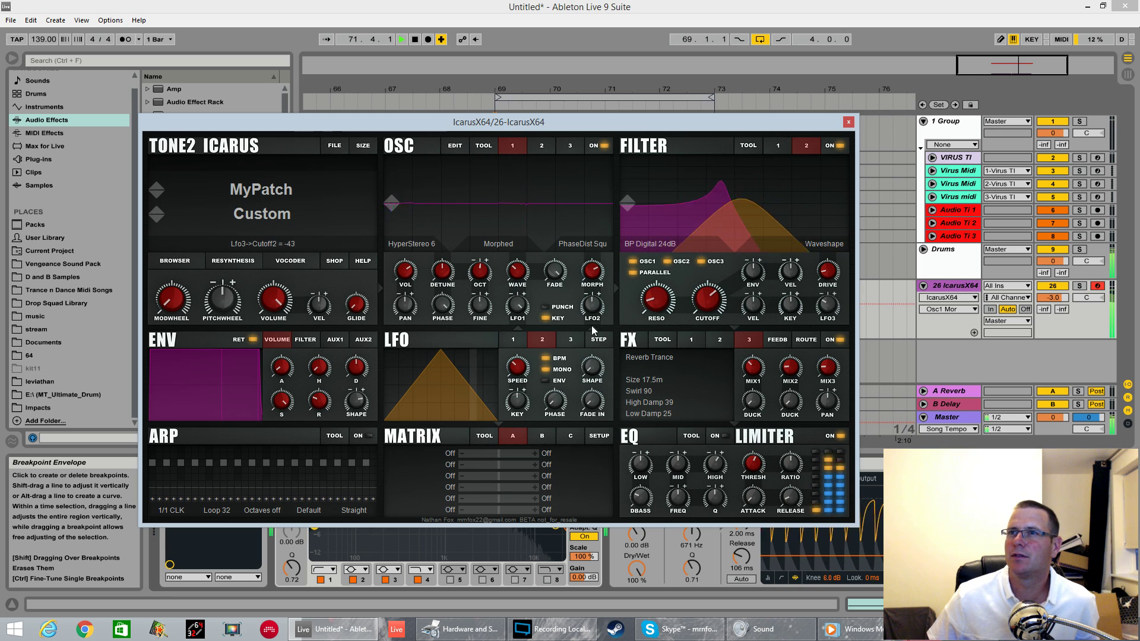
- Set LFO 2's speed to 1/2 CLK, and try LFO 3 at 3/4 CLK before setting it to 1/2 CLK
{"action": "left_click", "coordinate": [517, 363]}
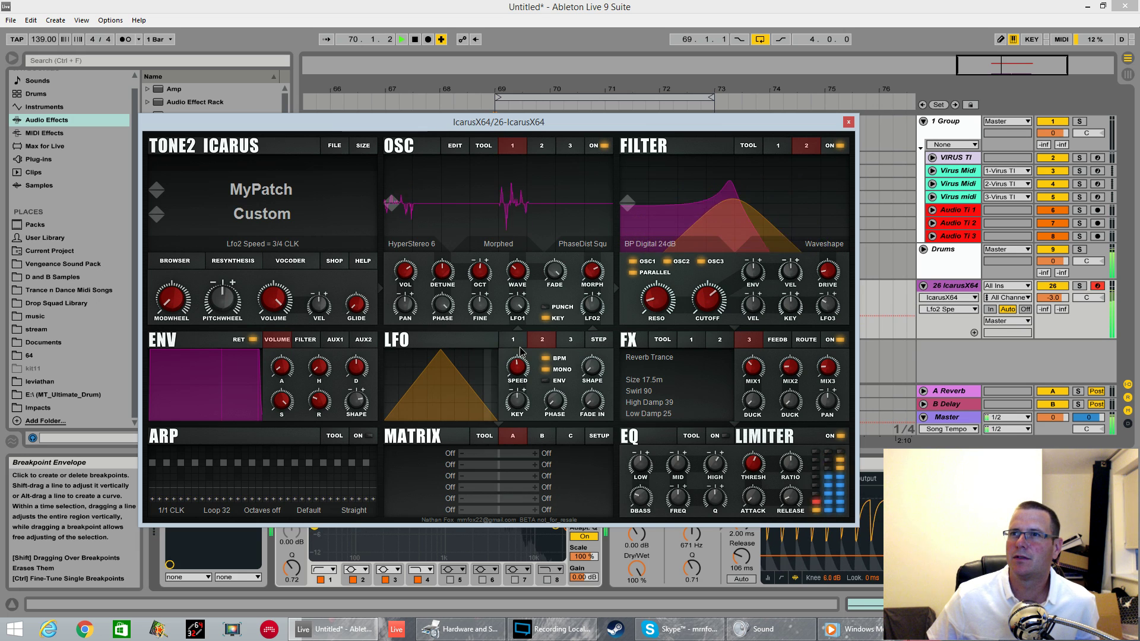
{"action": "scroll", "coordinate": [520, 362], "scroll_direction": "down", "scroll_amount": 1}
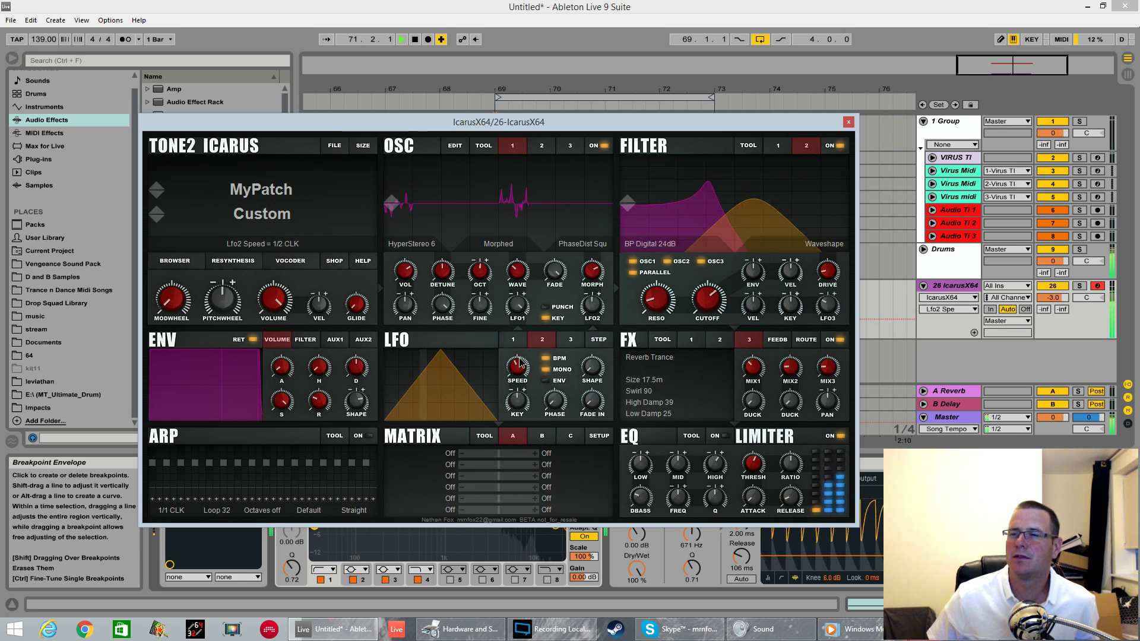
{"action": "left_click", "coordinate": [571, 339]}
{"action": "left_click", "coordinate": [525, 358]}
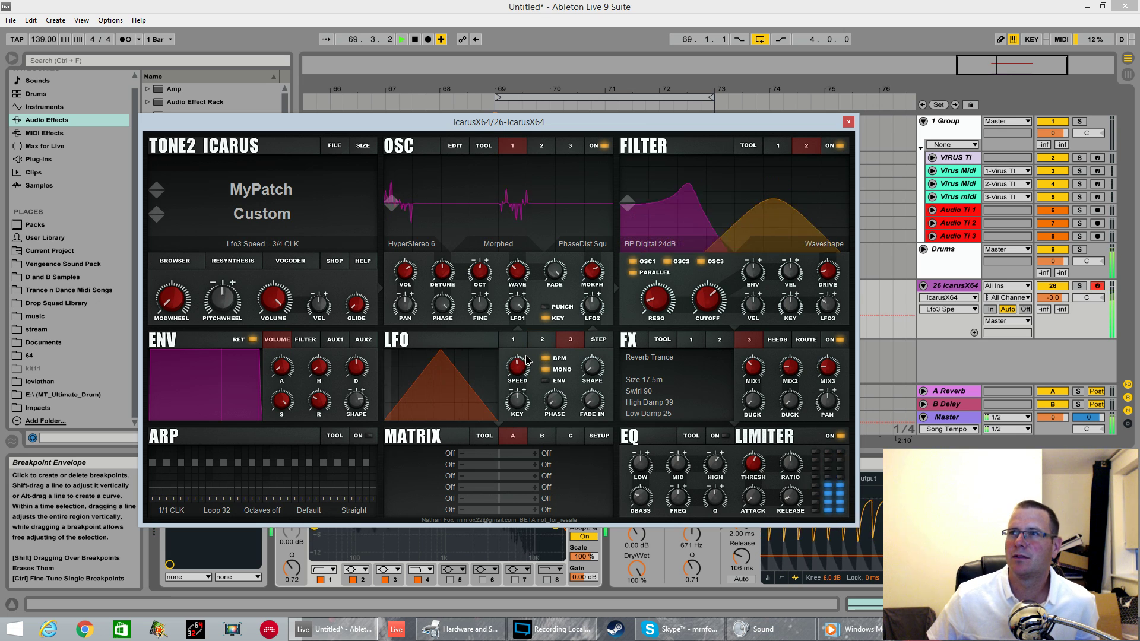
{"action": "mouse_move", "coordinate": [525, 359]}
{"action": "left_mouse_down"}
{"action": "mouse_move", "coordinate": [520, 380]}
{"action": "mouse_move", "coordinate": [523, 368]}
{"action": "left_mouse_up"}
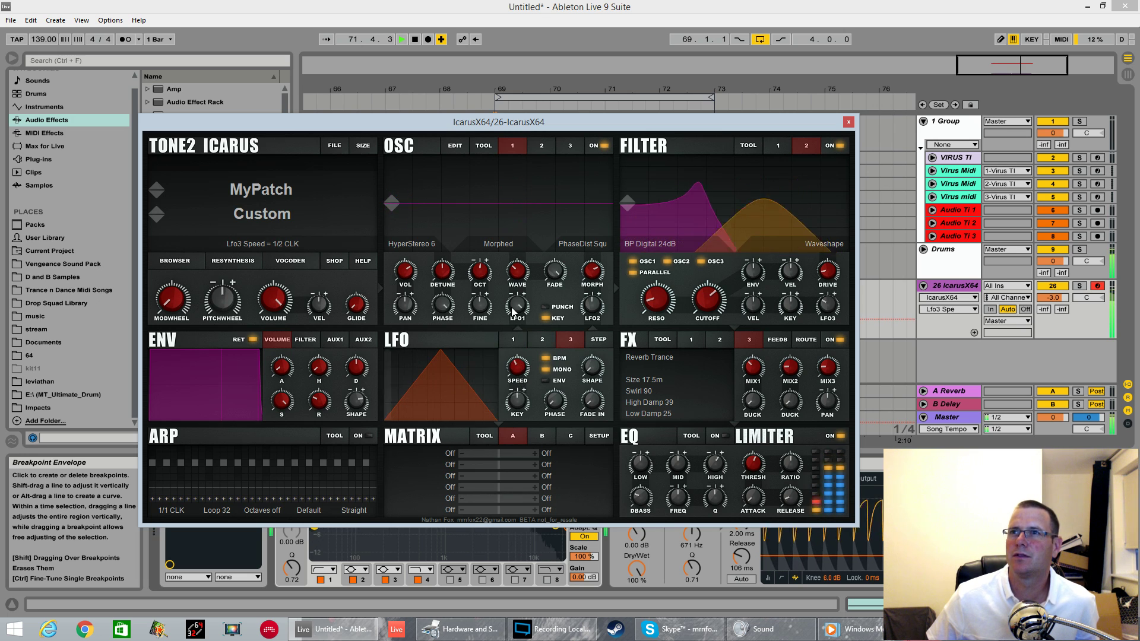
- Readjust oscillator 1's wave position in the morphed wavetable
{"action": "left_click", "coordinate": [513, 339]}
{"action": "left_click_drag", "start_coordinate": [521, 242], "coordinate": [531, 203]}
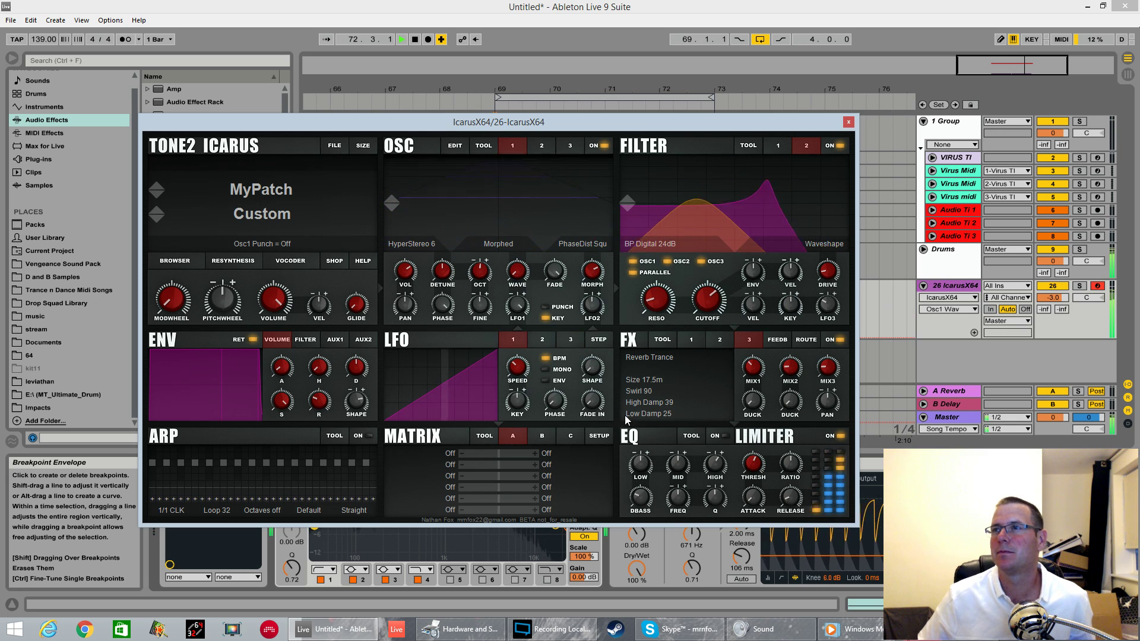
- Try Ensemble as effect 3, and replace it with EQ Param at a cutoff of 245Hz and a gain of 12dB
{"action": "left_click", "coordinate": [656, 357]}
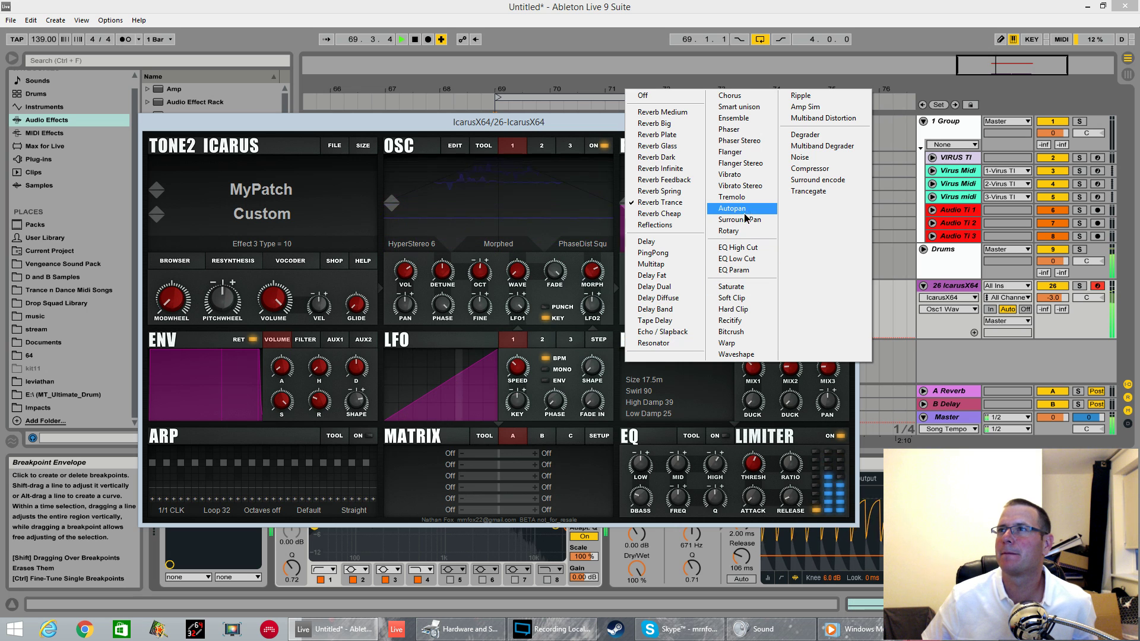
{"action": "left_click", "coordinate": [749, 120]}
{"action": "left_click", "coordinate": [646, 360]}
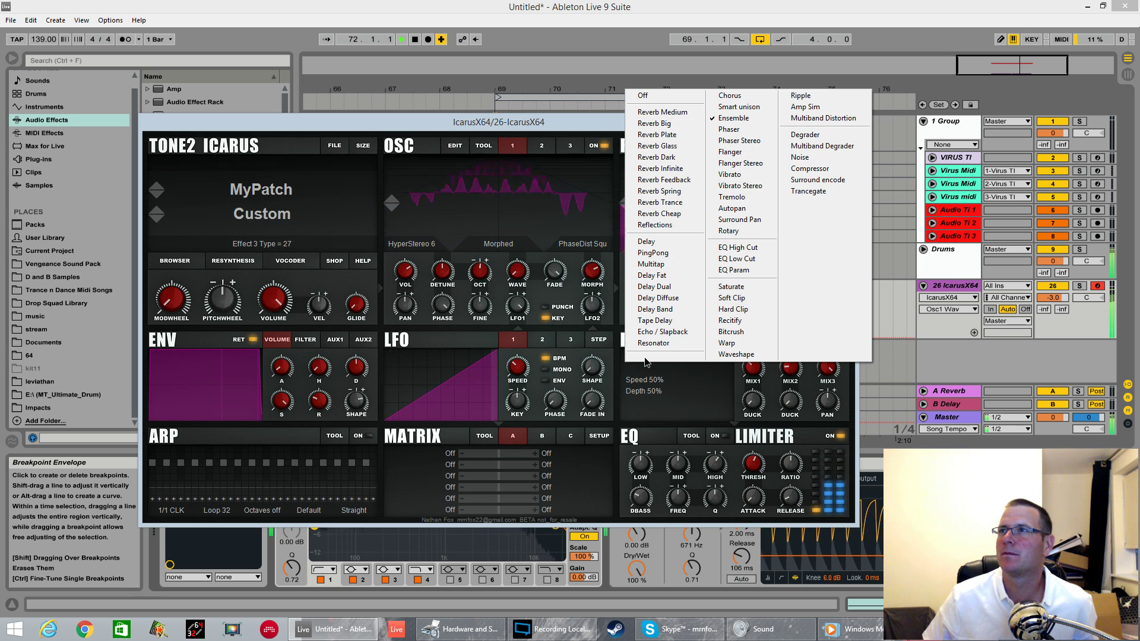
{"action": "left_click", "coordinate": [749, 272]}
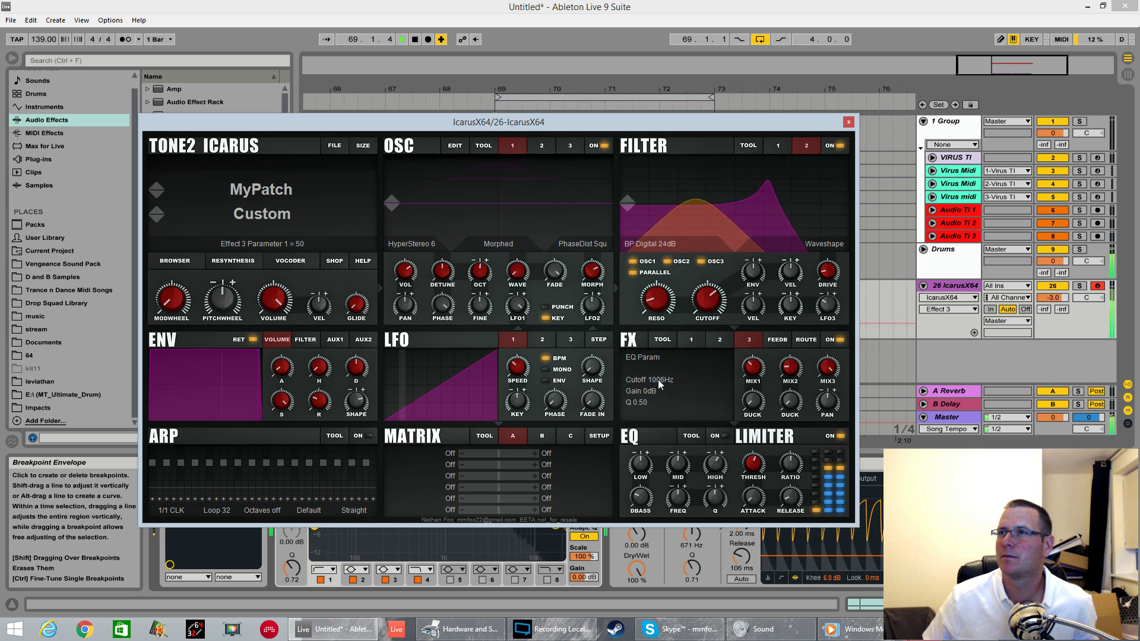
{"action": "mouse_move", "coordinate": [659, 409]}
{"action": "left_mouse_down"}
{"action": "mouse_move", "coordinate": [658, 380]}
{"action": "mouse_move", "coordinate": [680, 355]}
{"action": "mouse_move", "coordinate": [647, 397]}
{"action": "mouse_move", "coordinate": [660, 372]}
{"action": "mouse_move", "coordinate": [665, 401]}
{"action": "mouse_move", "coordinate": [655, 403]}
{"action": "left_mouse_up"}
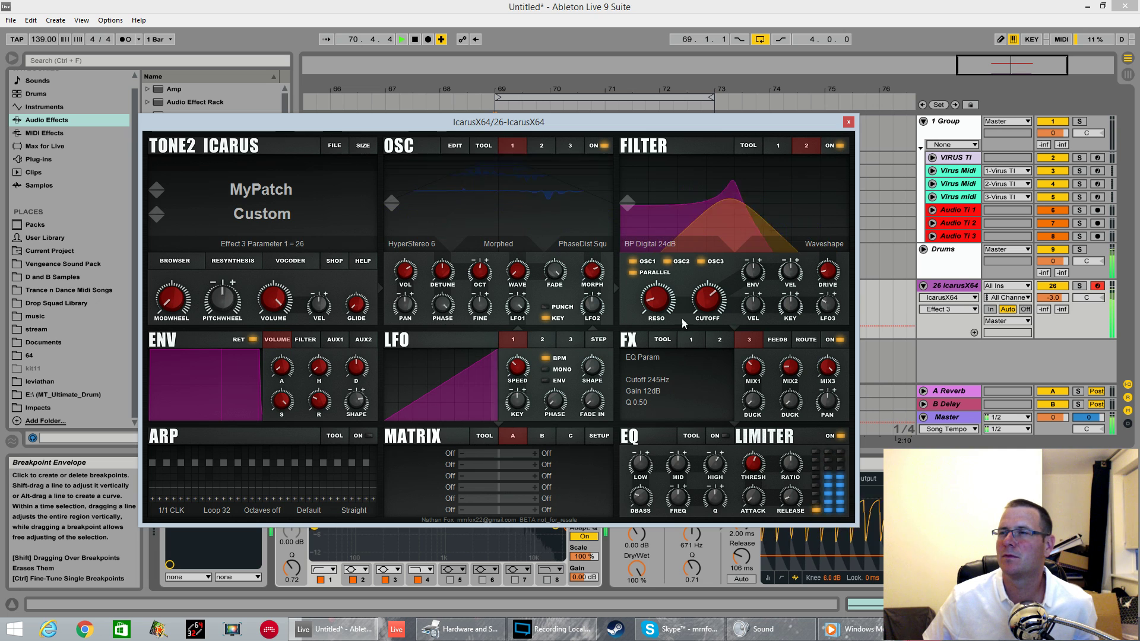
- Change filter 2's type to Vocal IYU and raise its resonance
{"action": "left_click", "coordinate": [668, 245]}
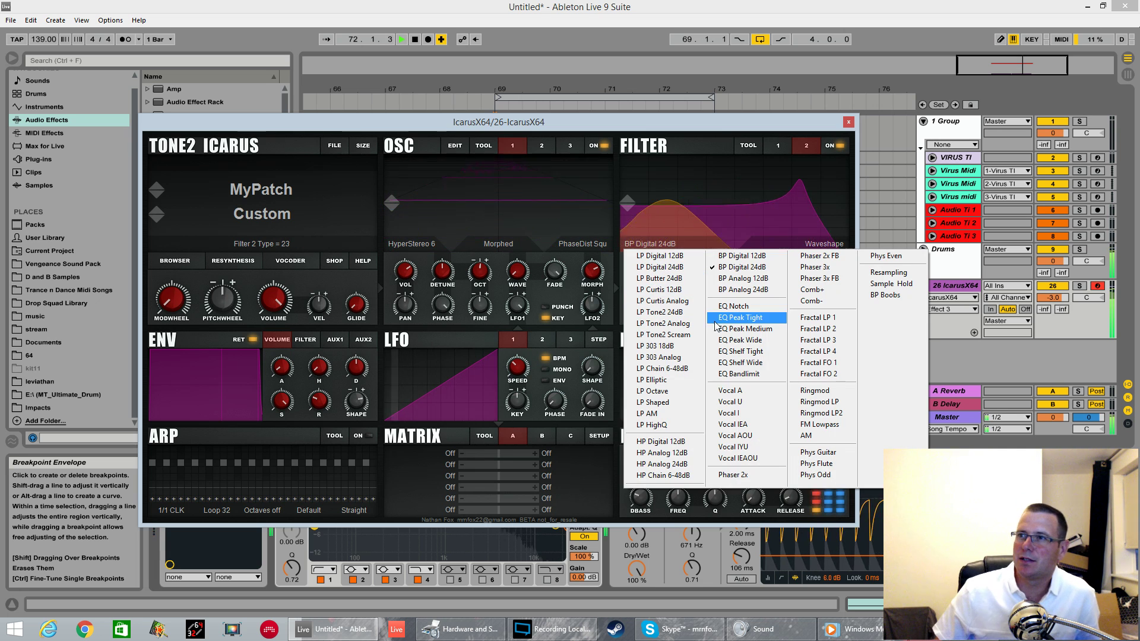
{"action": "left_click", "coordinate": [749, 450]}
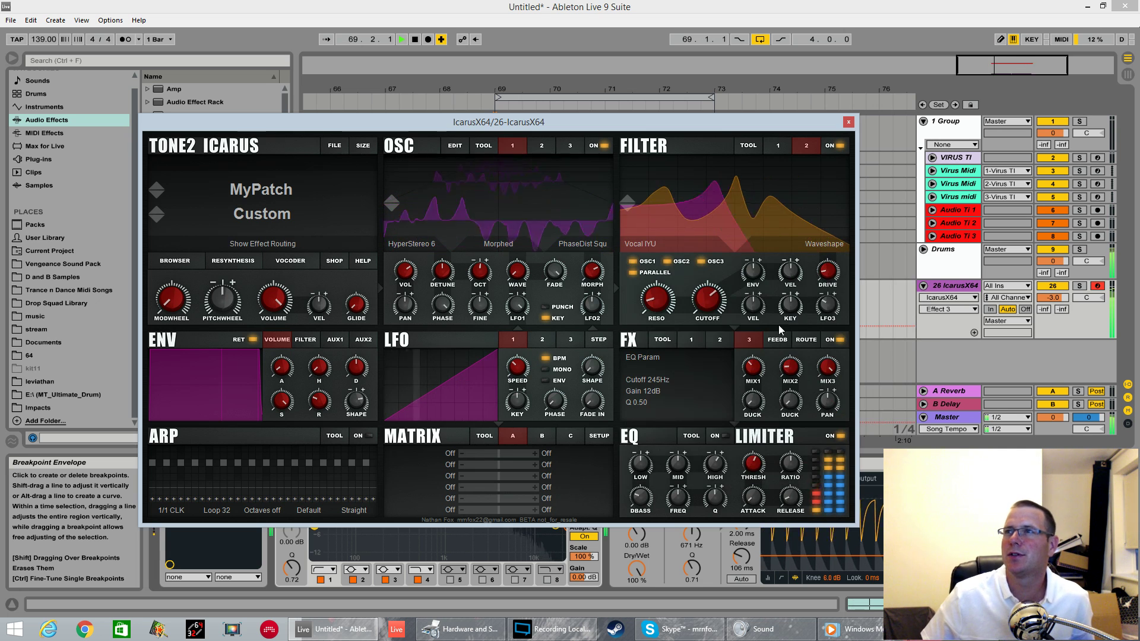
{"action": "left_click_drag", "start_coordinate": [656, 296], "coordinate": [697, 272]}
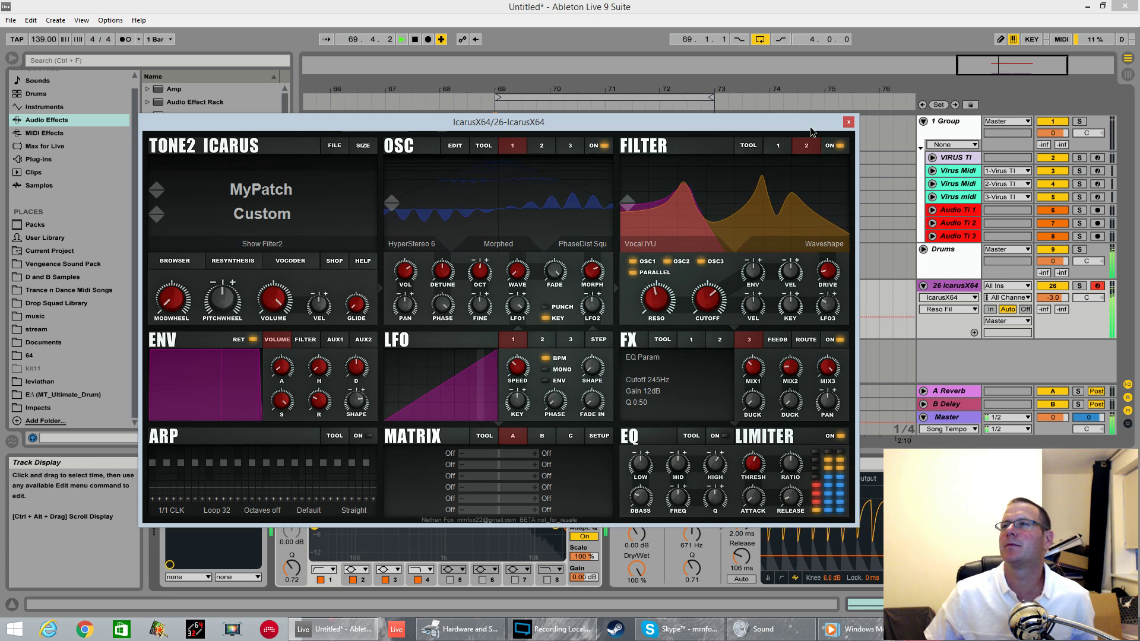
- Move the synth window aside, unfold the Drums group, and record a Claps clip across the four-bar loop
{"action": "left_click_drag", "start_coordinate": [712, 122], "coordinate": [290, 70]}
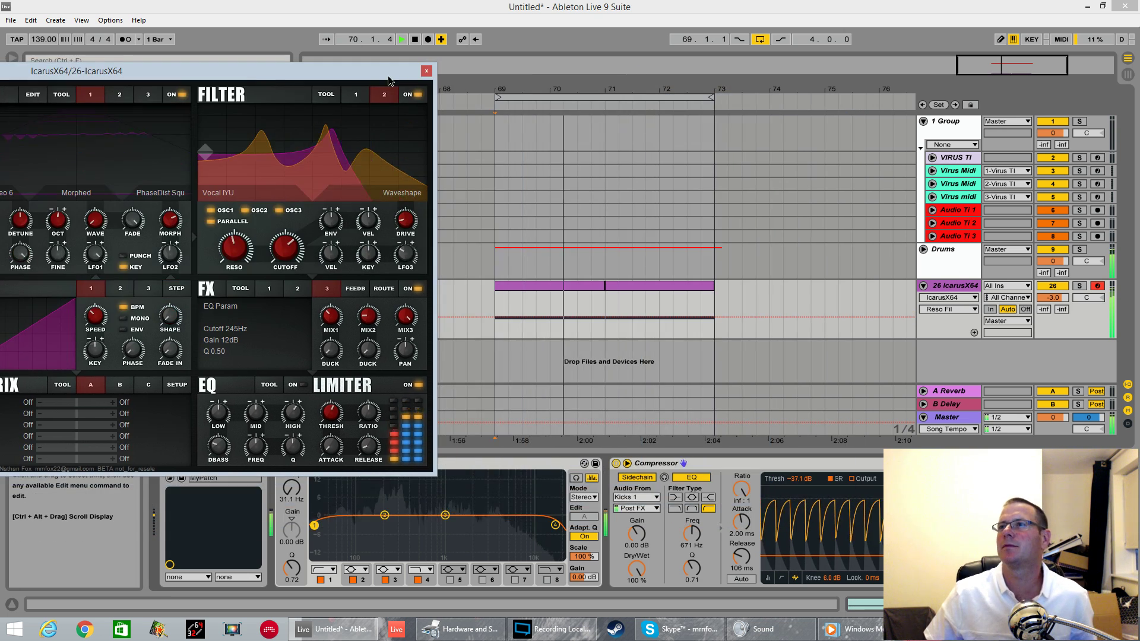
{"action": "left_click", "coordinate": [923, 249]}
{"action": "scroll", "coordinate": [1031, 290], "scroll_direction": "down", "scroll_amount": 3}
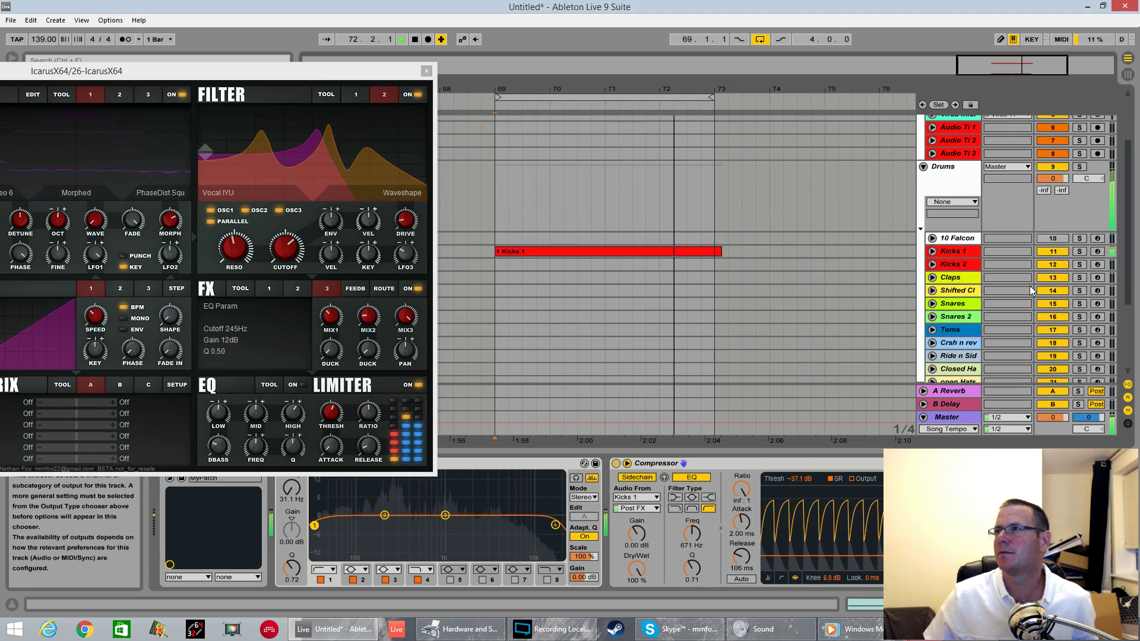
{"action": "left_click", "coordinate": [1097, 278]}
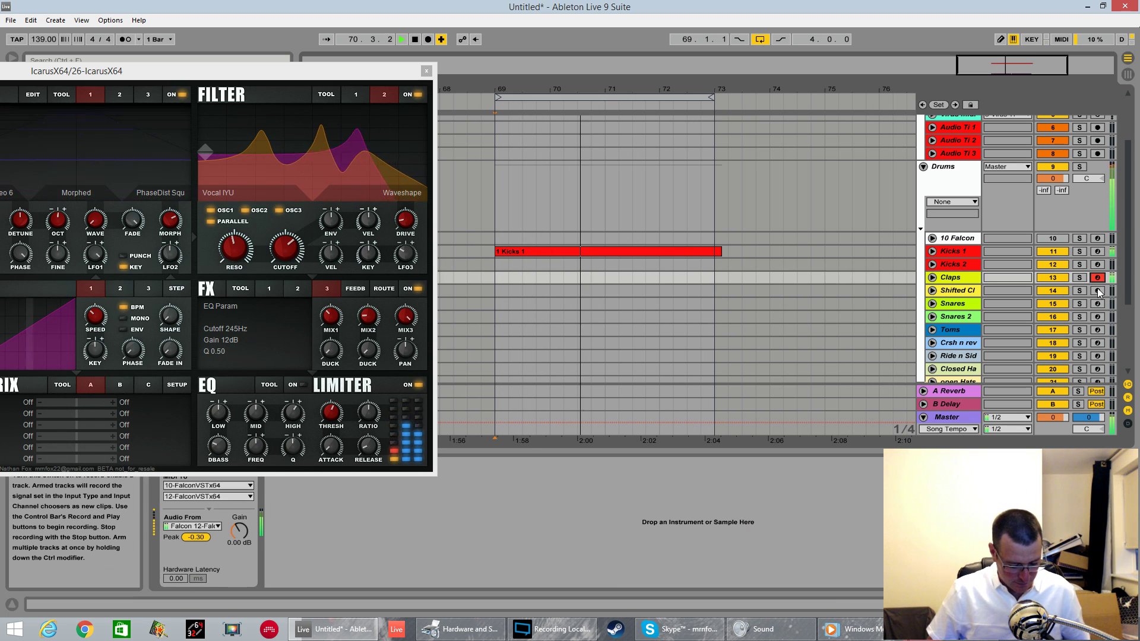
{"action": "left_click", "coordinate": [428, 39]}
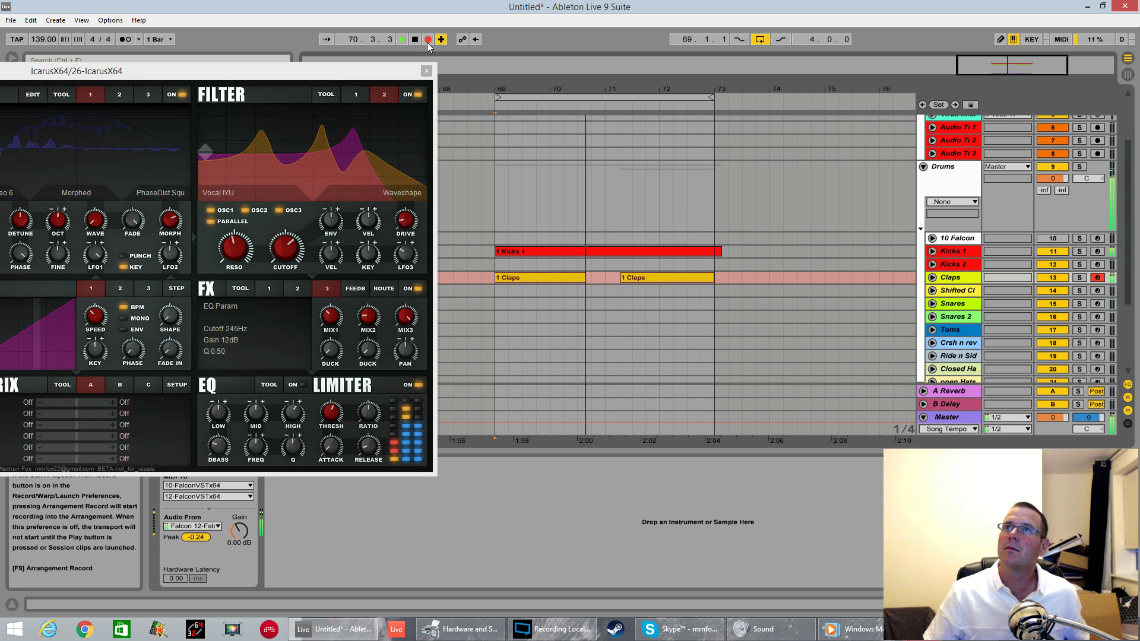
{"action": "key", "text": "F9"}
- Arm the Closed Hats track, record a clip across the four-bar loop, and stop playback
{"action": "scroll", "coordinate": [866, 244], "scroll_direction": "down", "scroll_amount": 3}
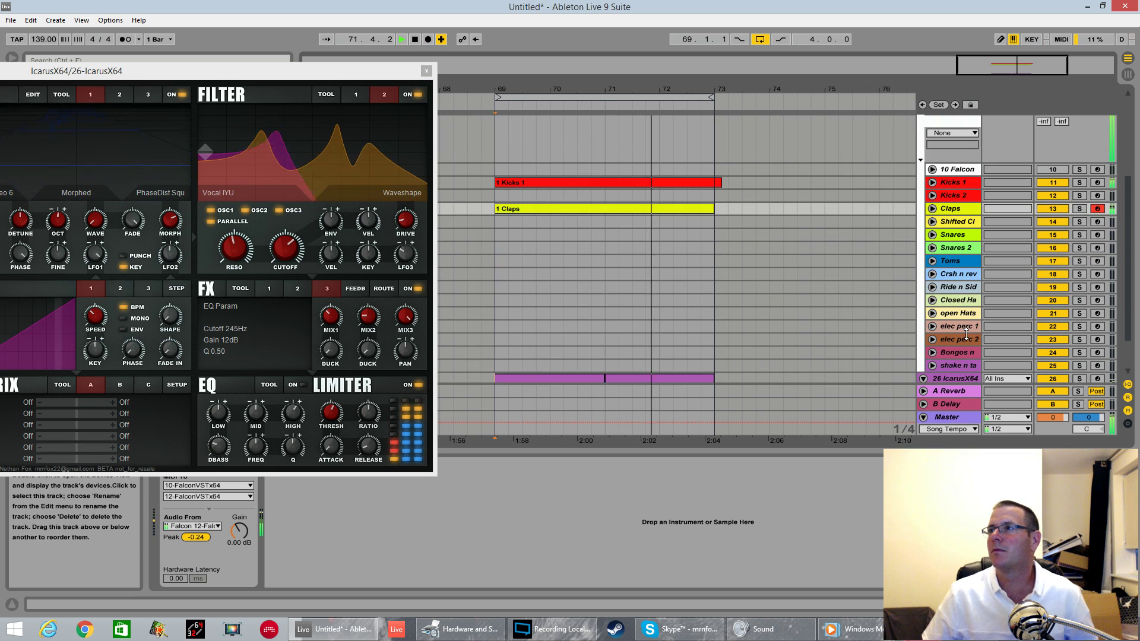
{"action": "left_click", "coordinate": [1097, 314]}
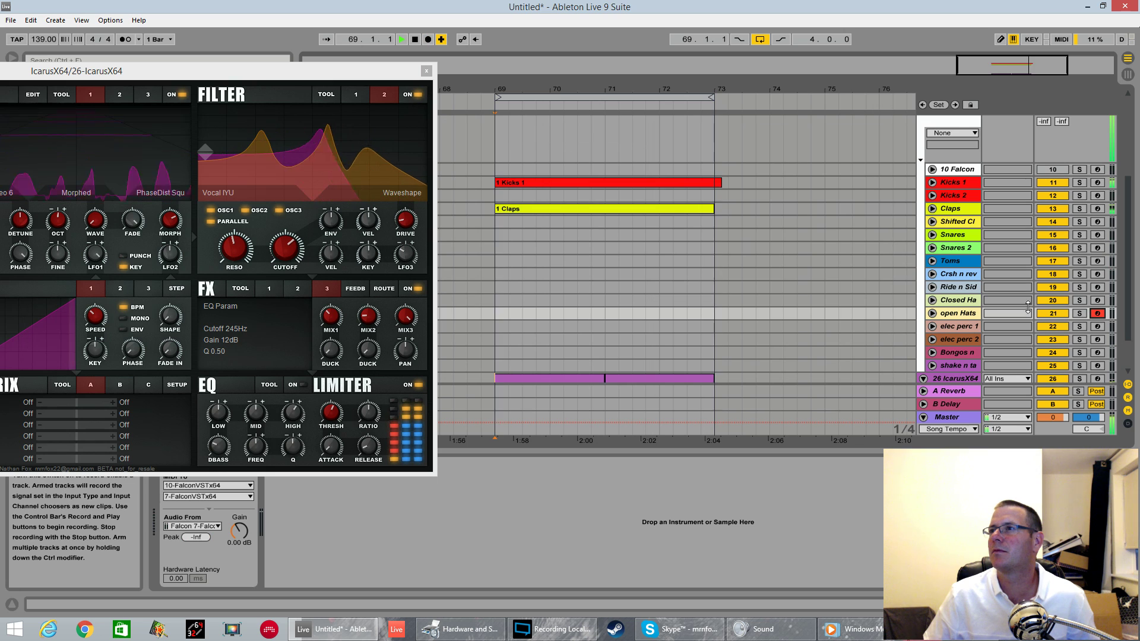
{"action": "left_click", "coordinate": [1098, 300]}
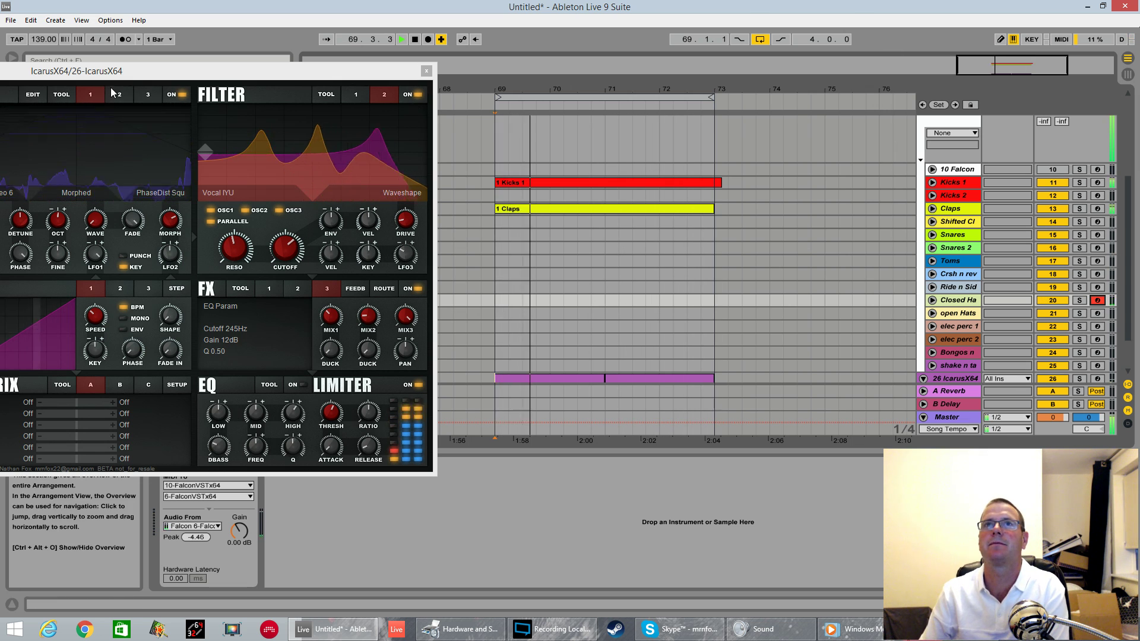
{"action": "left_click", "coordinate": [428, 40]}
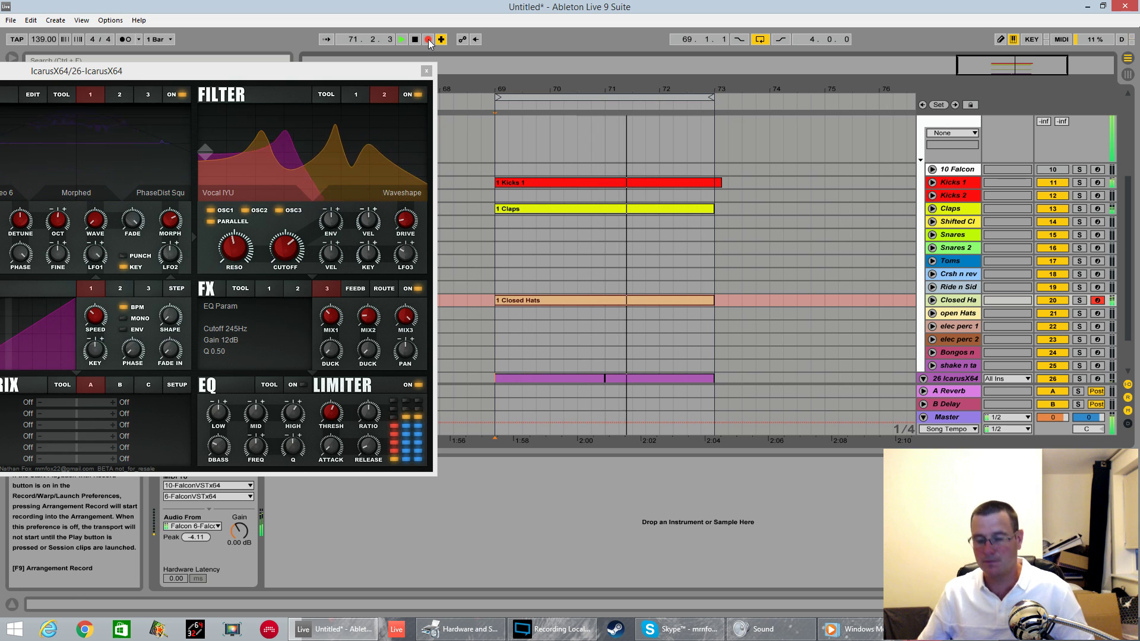
{"action": "key", "text": "space"}
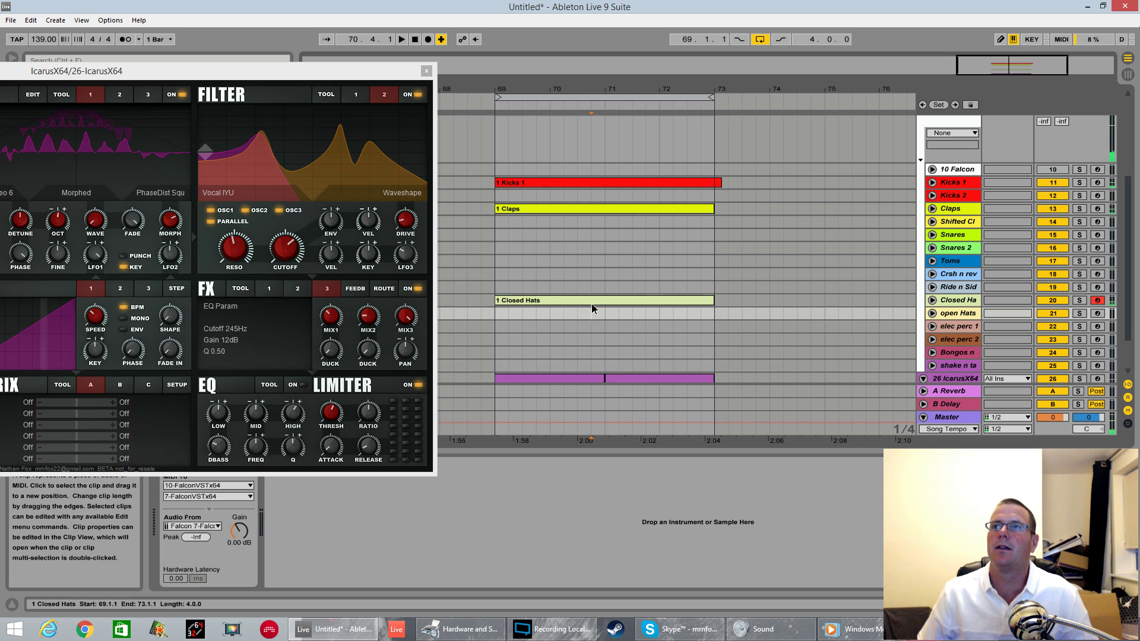
- Quantize the recorded notes in the Closed Hats clip
{"action": "double_click", "coordinate": [591, 303]}
{"action": "right_click", "coordinate": [806, 544]}
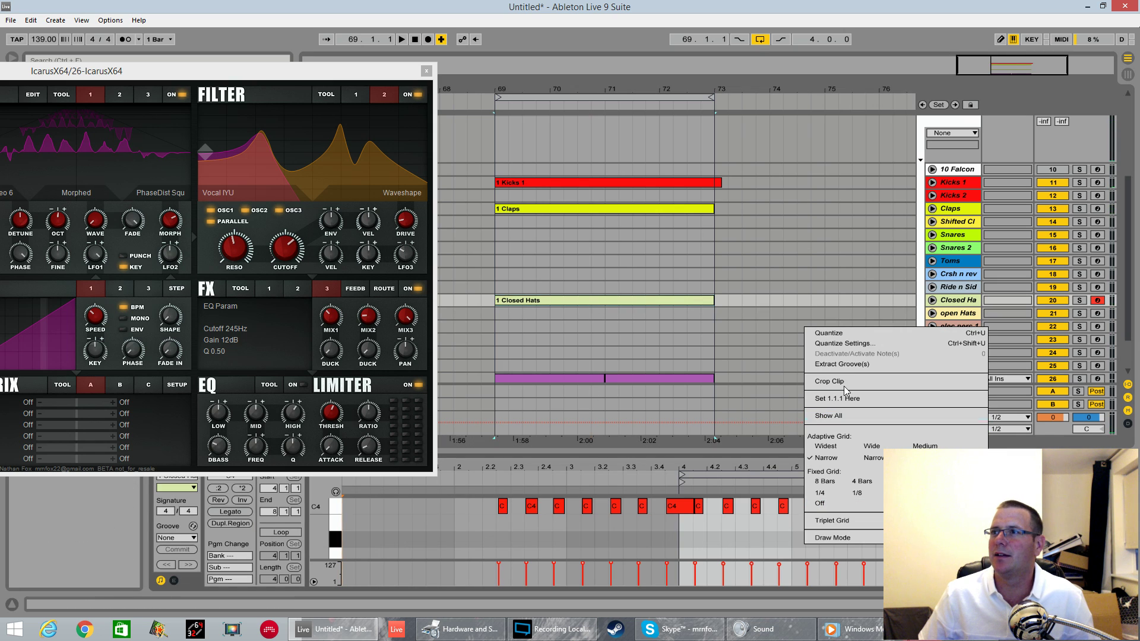
{"action": "left_click", "coordinate": [846, 336]}
- Quantize the recorded notes in the Claps clip and play the loop
{"action": "left_click", "coordinate": [602, 209]}
{"action": "right_click", "coordinate": [757, 520]}
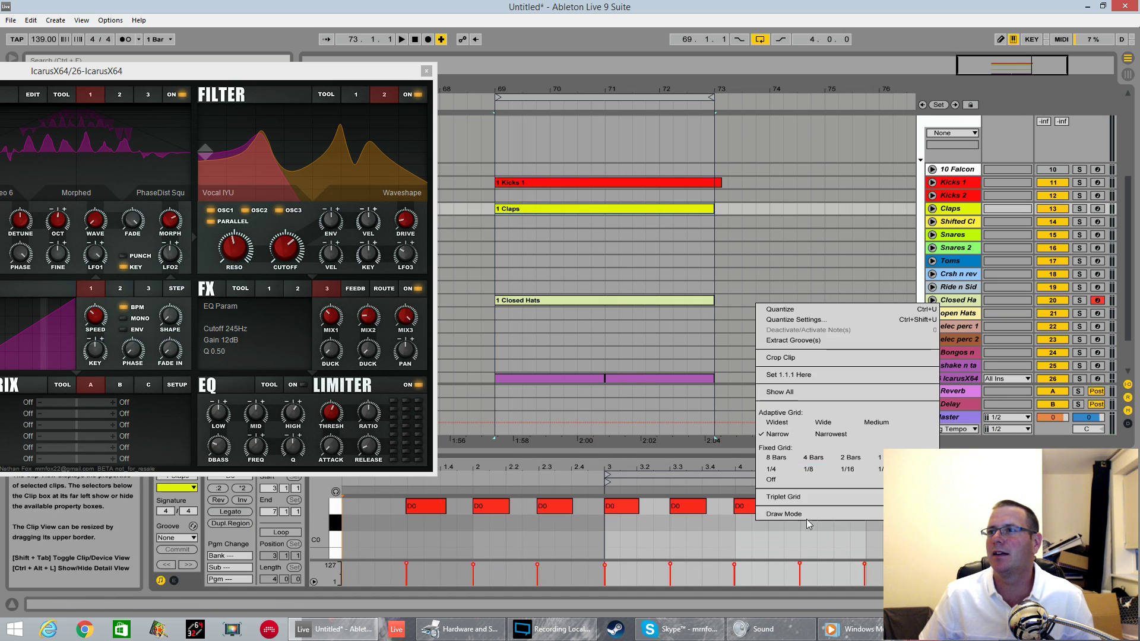
{"action": "left_click", "coordinate": [781, 309]}
{"action": "key", "text": "space"}
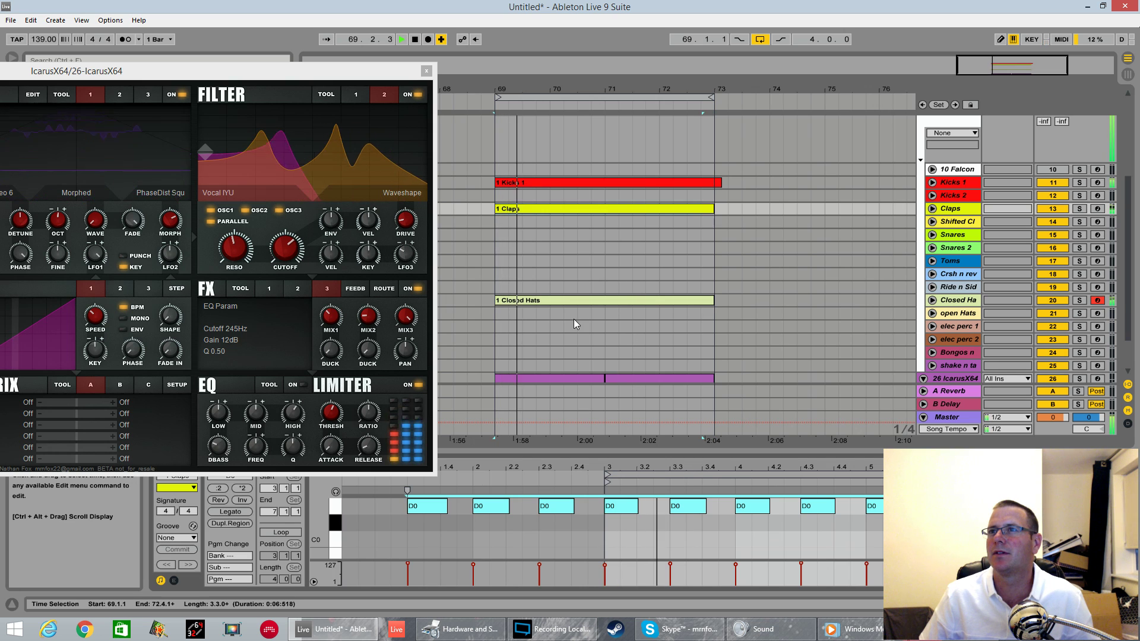
- Bring the Icarus window back to the centre and route Modwheel to Wave 1 in the first slot of Matrix A
{"action": "left_click_drag", "start_coordinate": [376, 77], "coordinate": [806, 95]}
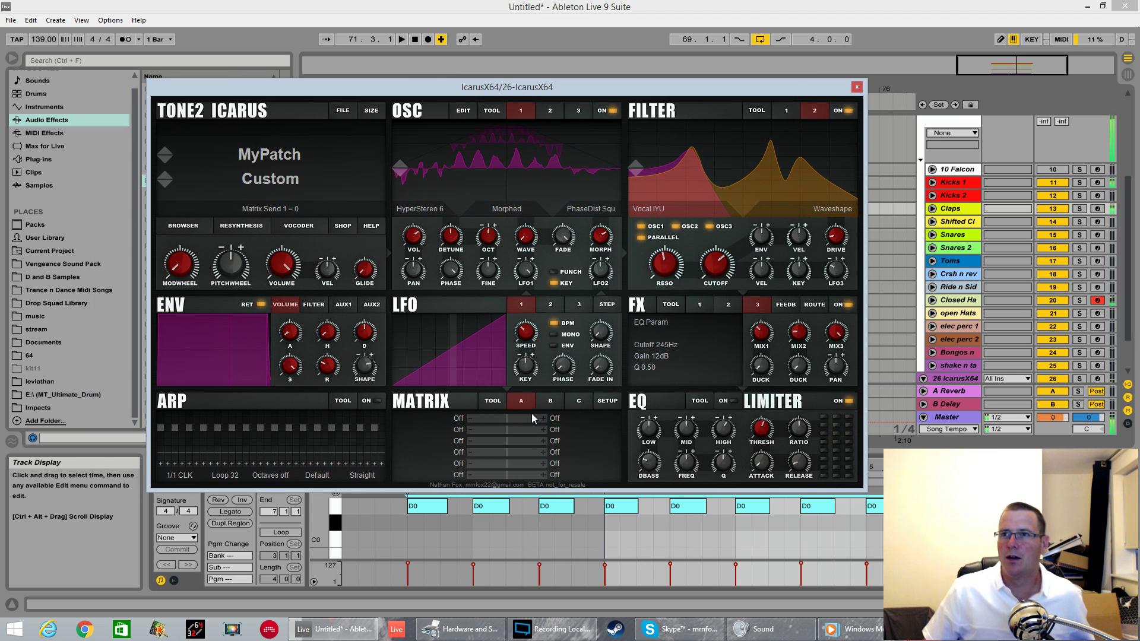
{"action": "left_click", "coordinate": [468, 419]}
{"action": "left_click", "coordinate": [508, 338]}
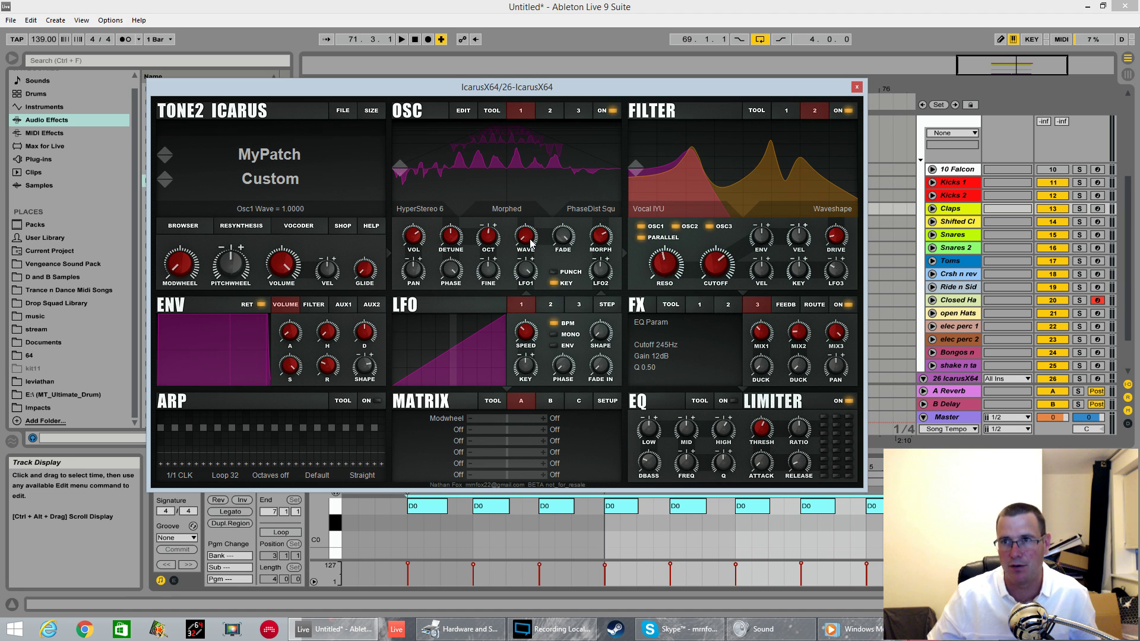
{"action": "left_click", "coordinate": [556, 418]}
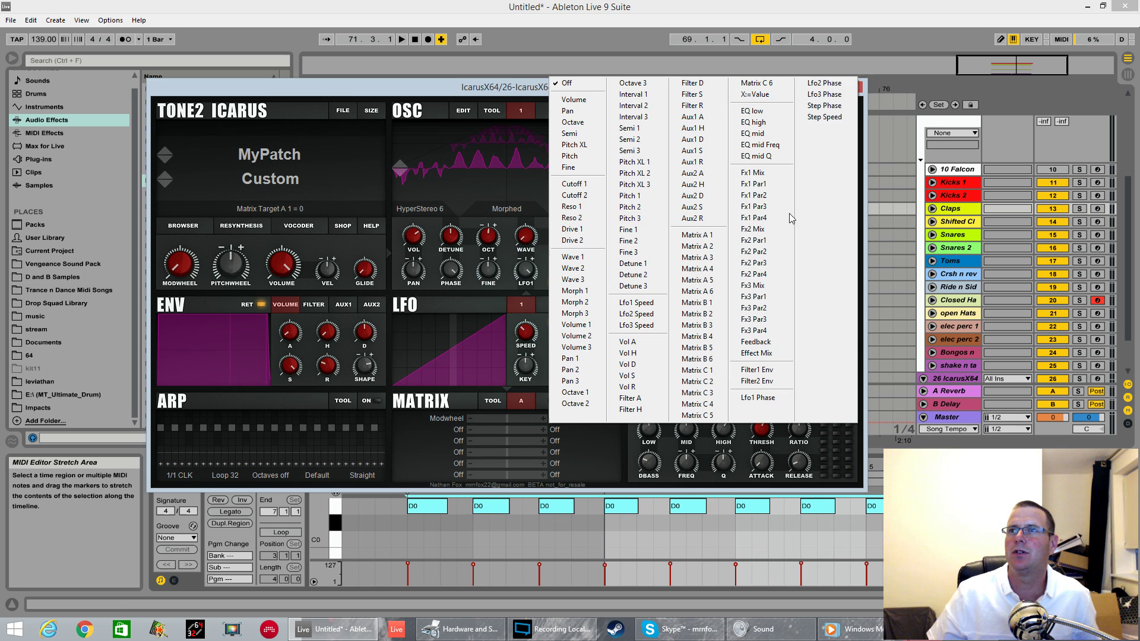
{"action": "left_click", "coordinate": [585, 259]}
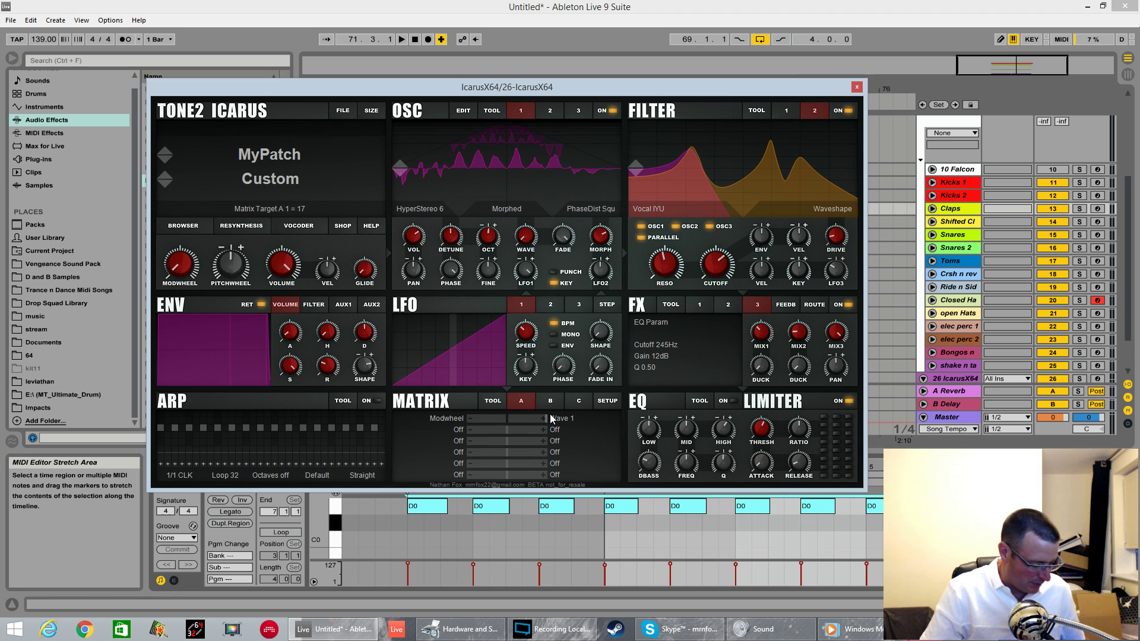
- Play the loop, disarm the Closed Hats track, and arm the IcarusX64 track for live playing
{"action": "key", "text": "space"}
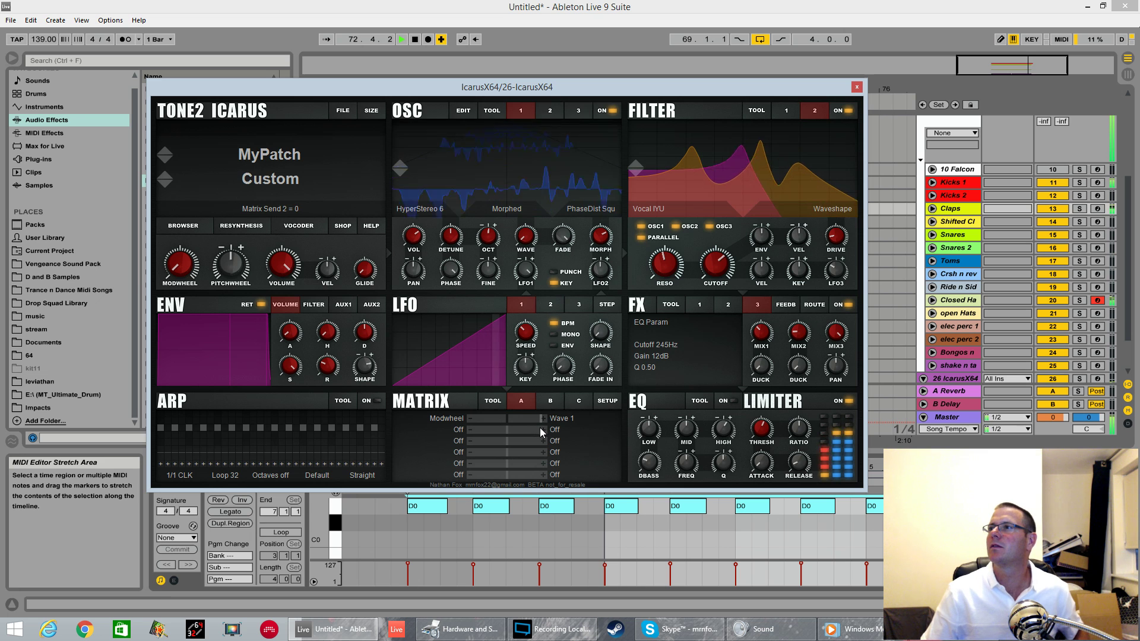
{"action": "left_click", "coordinate": [1098, 300]}
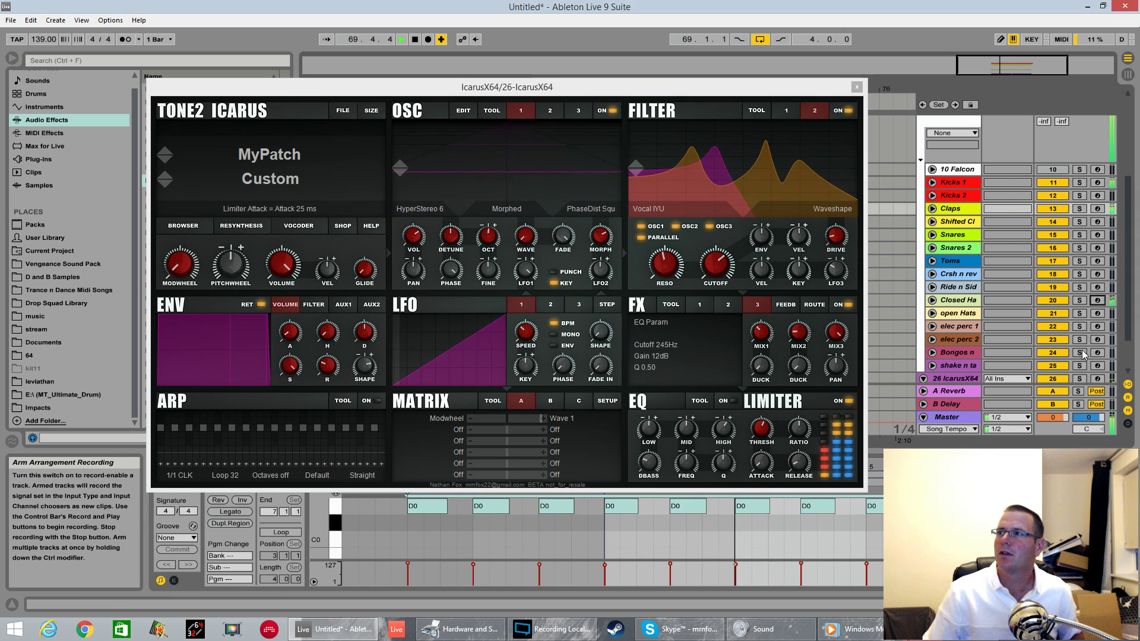
{"action": "left_click", "coordinate": [1098, 330]}
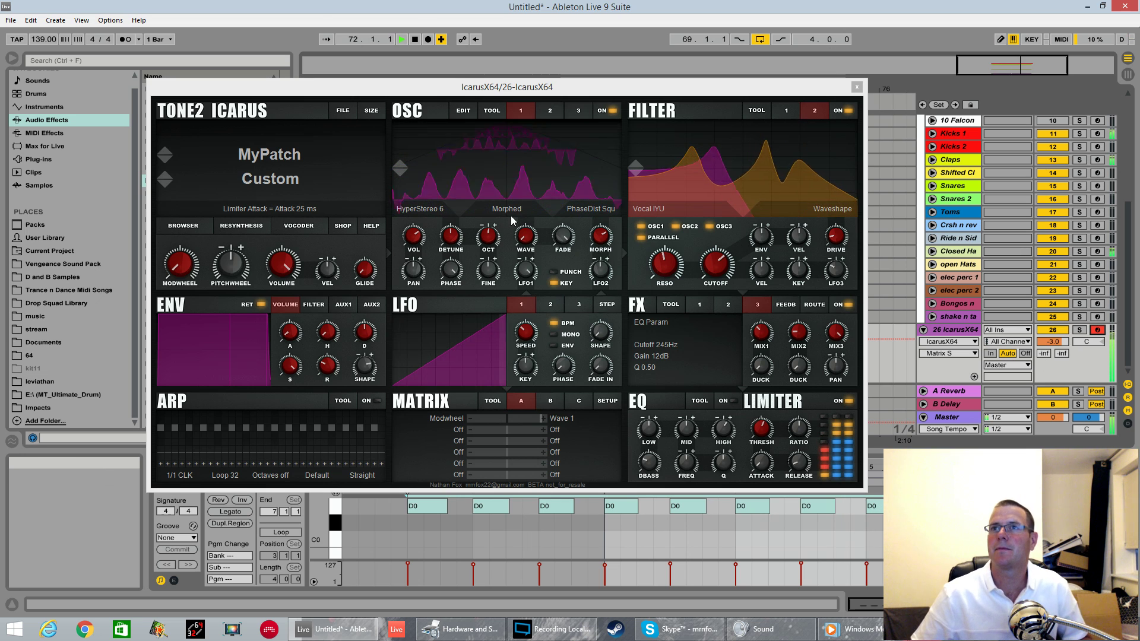
- Audition the Pitch unison mode on oscillator 1, change it to Flange Stereo, and adjust the oscillator's octave
{"action": "left_click", "coordinate": [429, 209]}
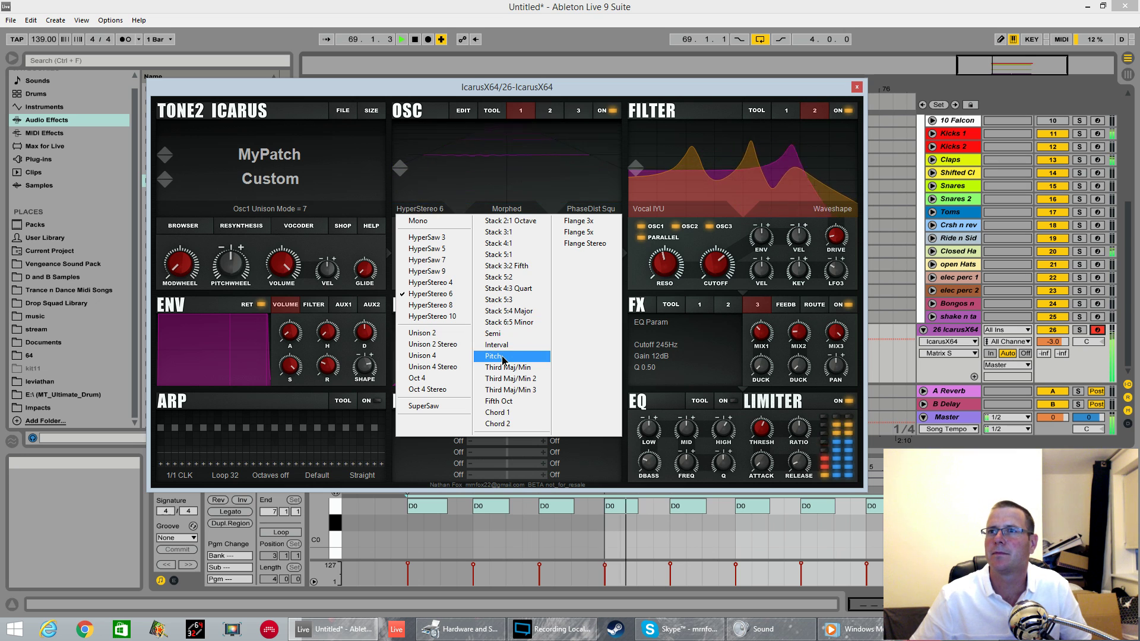
{"action": "left_click", "coordinate": [516, 427]}
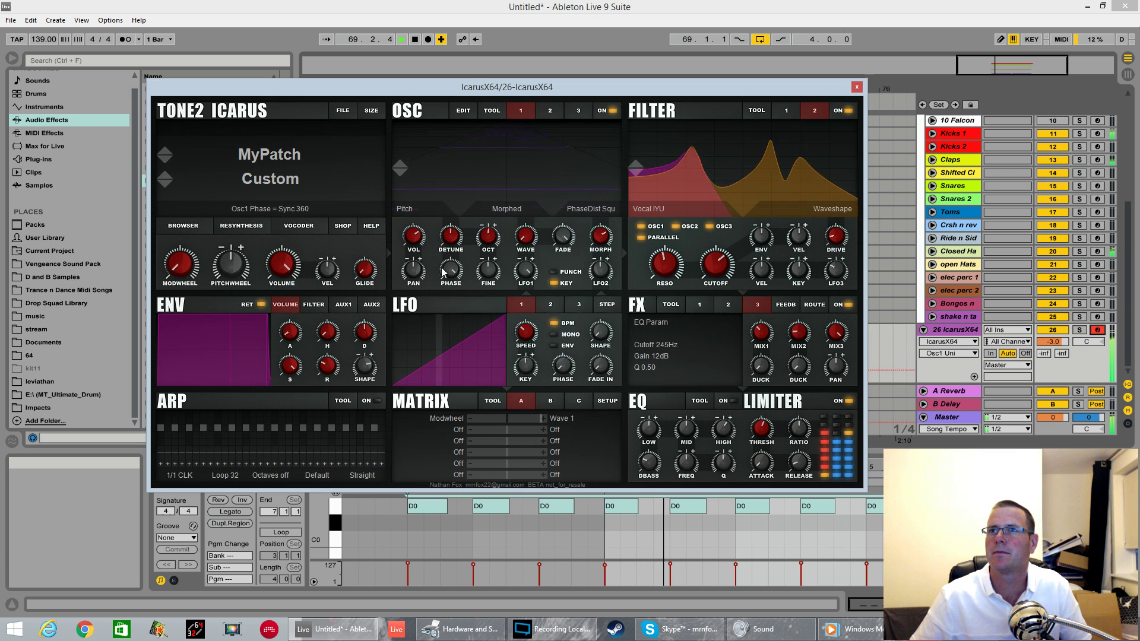
{"action": "left_click", "coordinate": [417, 212]}
{"action": "left_click", "coordinate": [584, 244]}
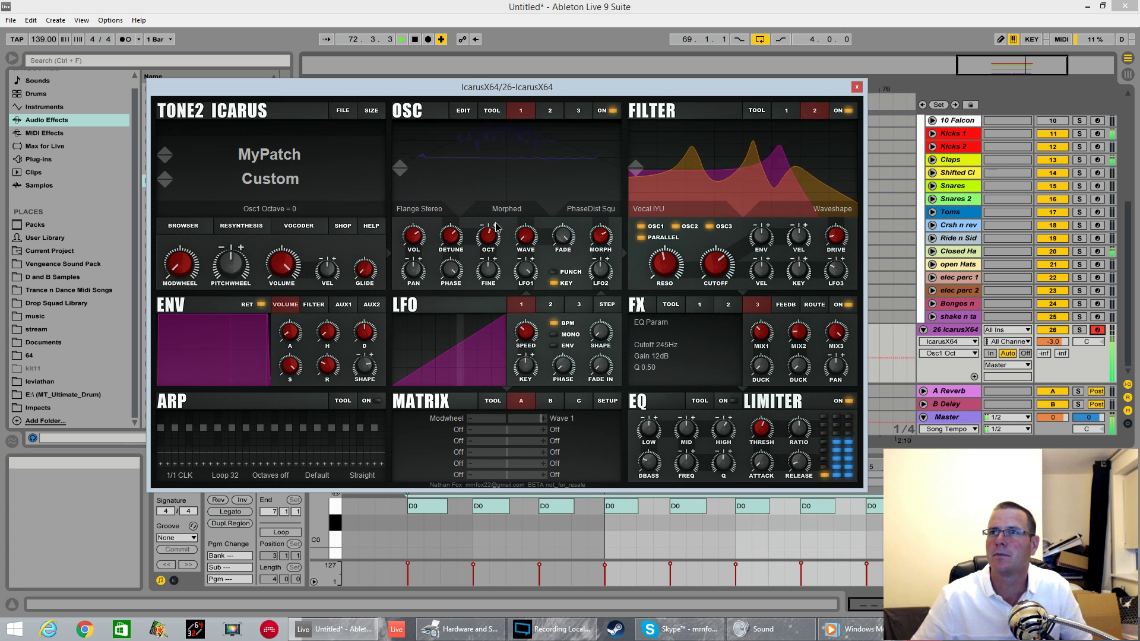
{"action": "left_click_drag", "start_coordinate": [498, 236], "coordinate": [494, 243]}
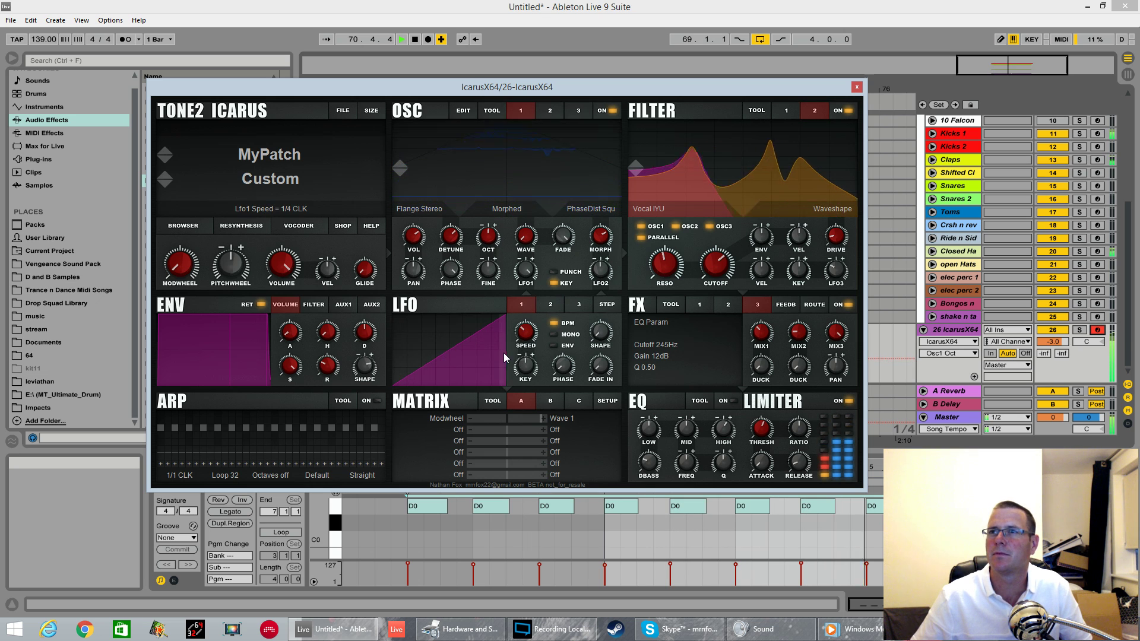
- Try the Analog Saw Up waveform on LFO 1 and adjust its shape
{"action": "left_click", "coordinate": [469, 346]}
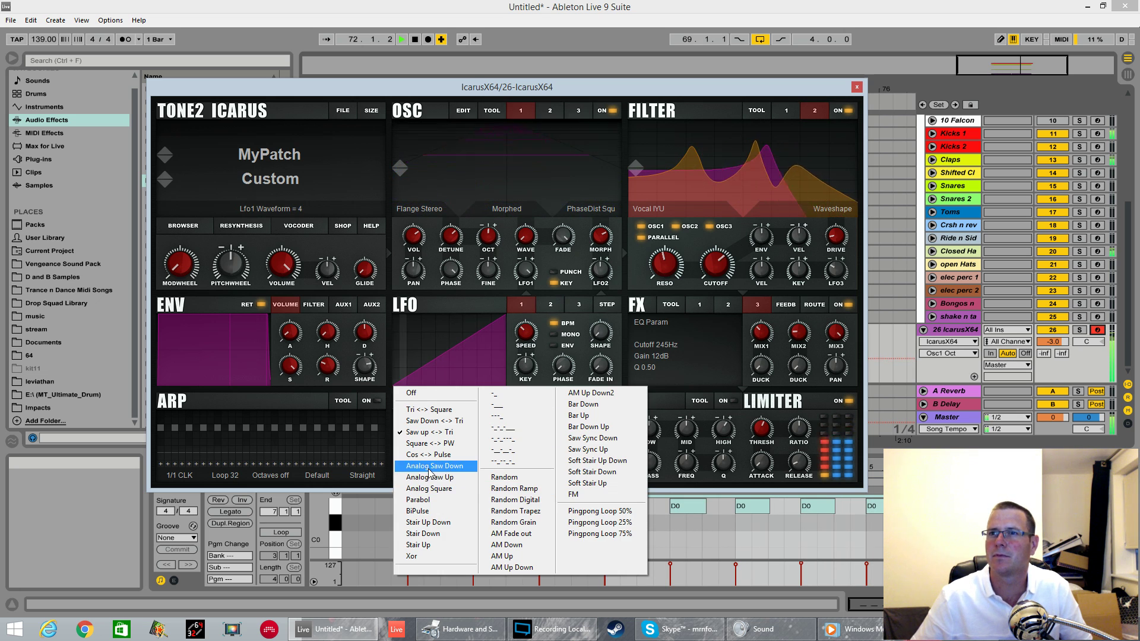
{"action": "left_click", "coordinate": [456, 476]}
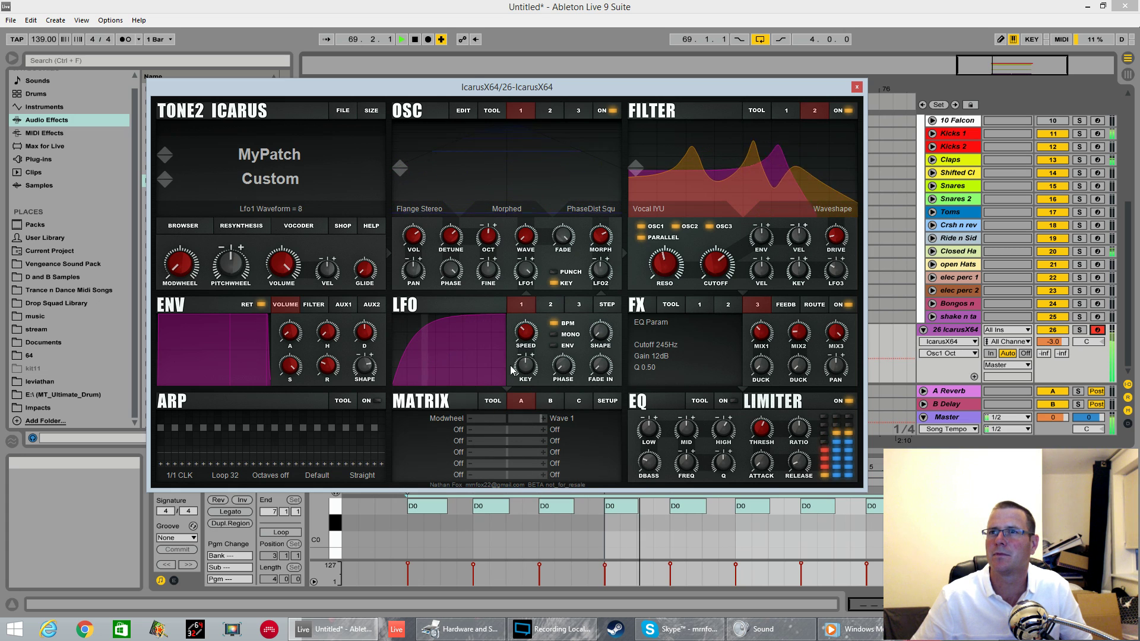
{"action": "left_click", "coordinate": [607, 317]}
{"action": "left_click_drag", "start_coordinate": [608, 315], "coordinate": [614, 269]}
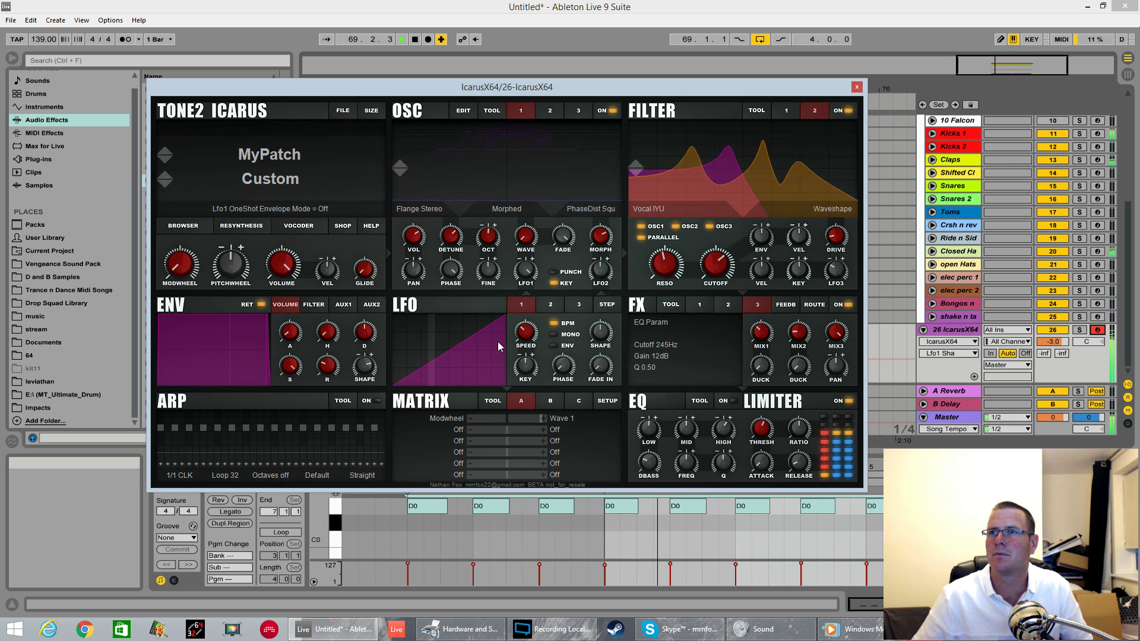
- Shift LFO 1's phase by about half a cycle and fine-tune its speed
{"action": "left_click_drag", "start_coordinate": [560, 378], "coordinate": [572, 312]}
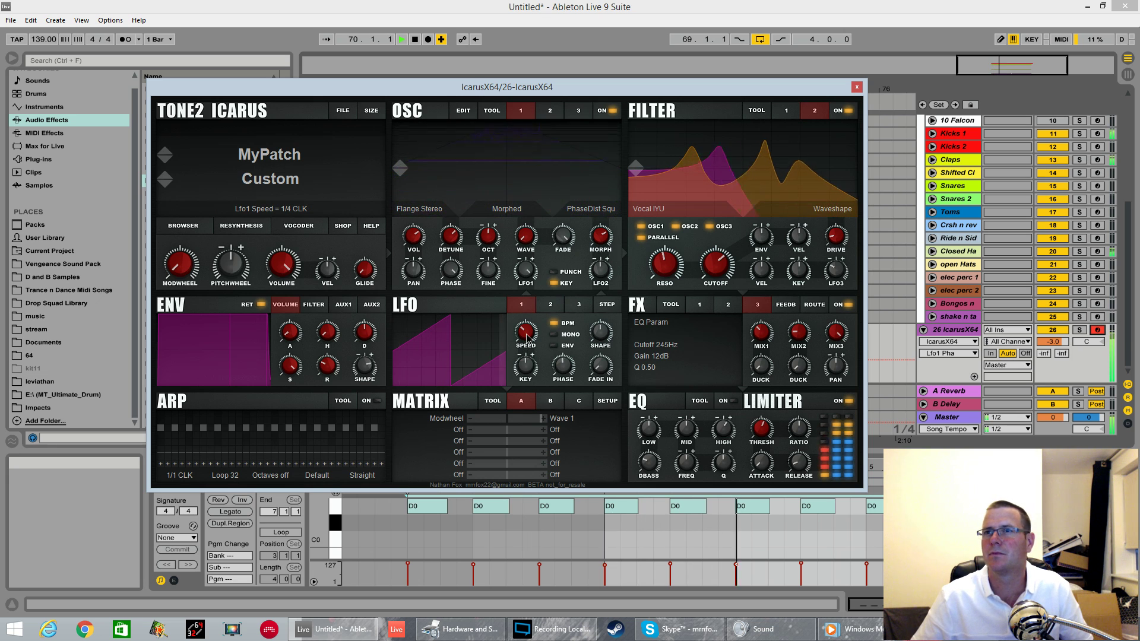
{"action": "left_click_drag", "start_coordinate": [526, 339], "coordinate": [527, 343]}
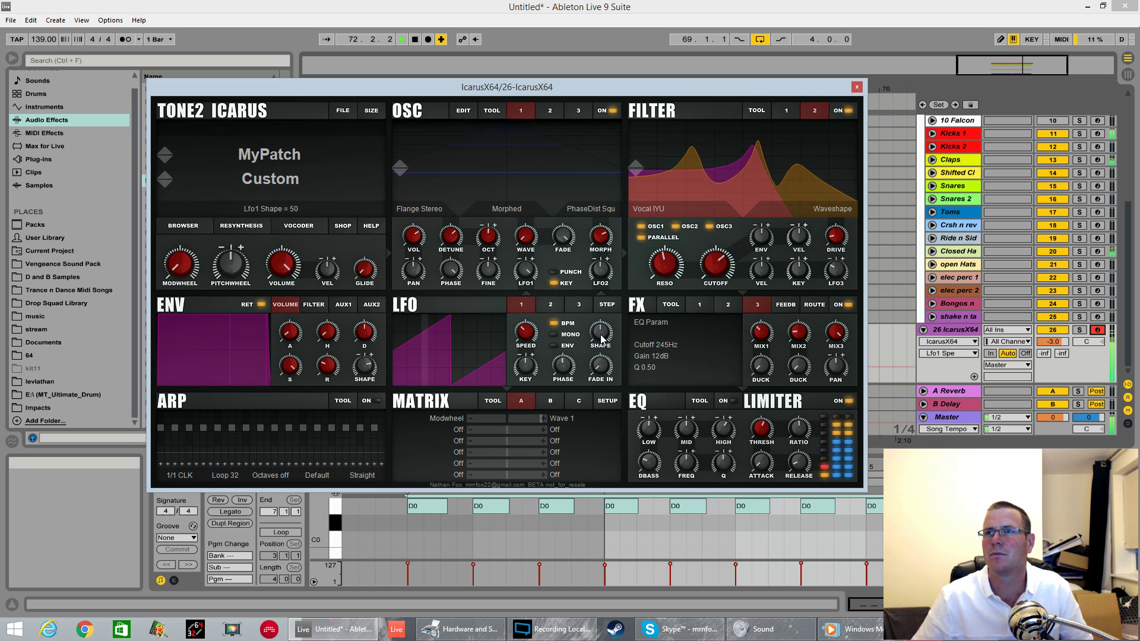
{"action": "left_click_drag", "start_coordinate": [563, 364], "coordinate": [563, 365]}
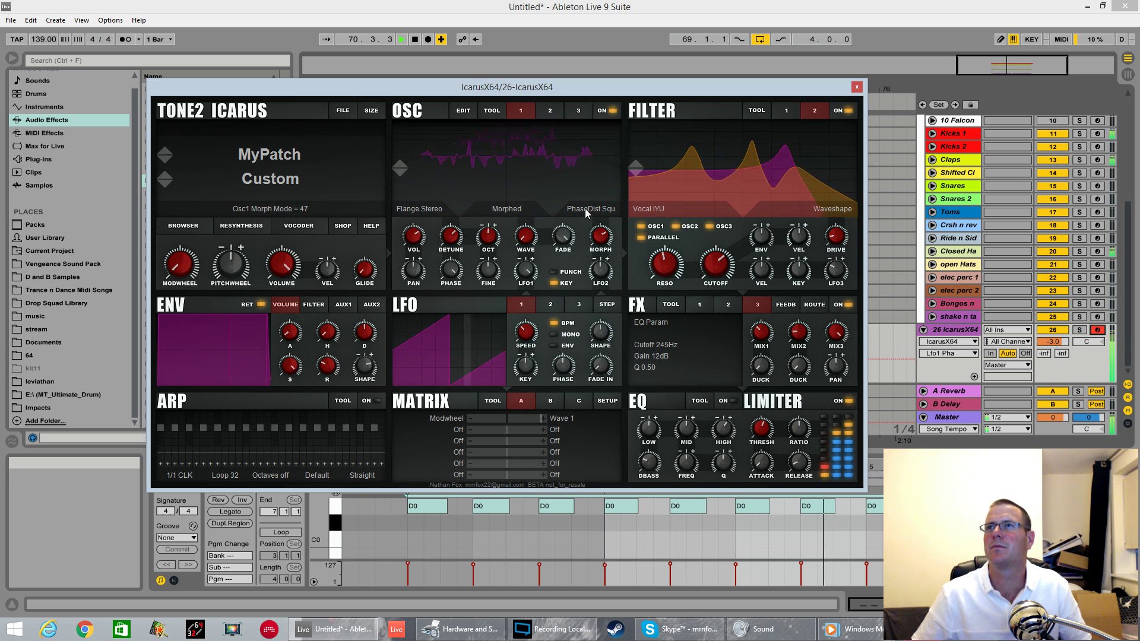
- Apply the current morph to oscillator 1's wavetable, choose PW as the new morph mode, and adjust the oscillator's sound
{"action": "left_click", "coordinate": [475, 111]}
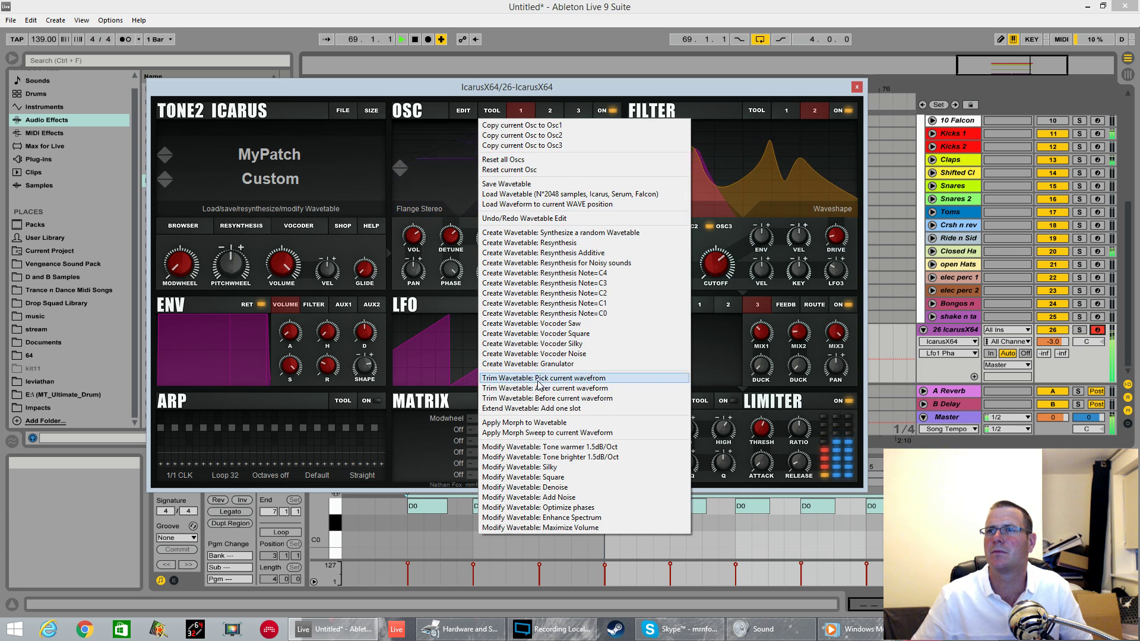
{"action": "left_click", "coordinate": [523, 422]}
{"action": "left_click", "coordinate": [596, 209]}
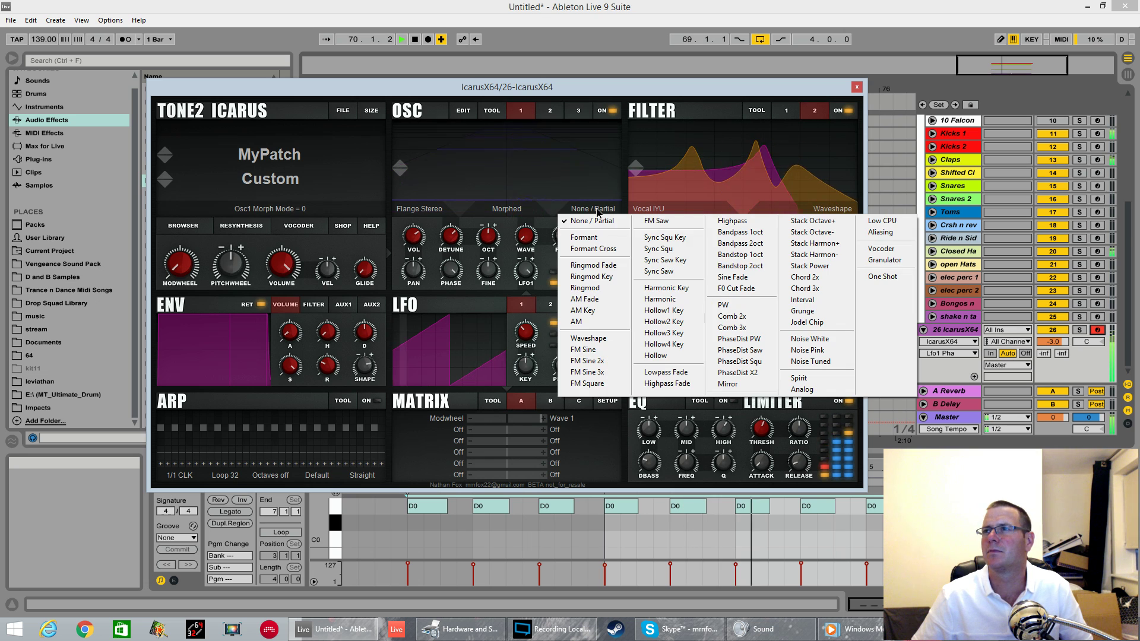
{"action": "left_click", "coordinate": [723, 305]}
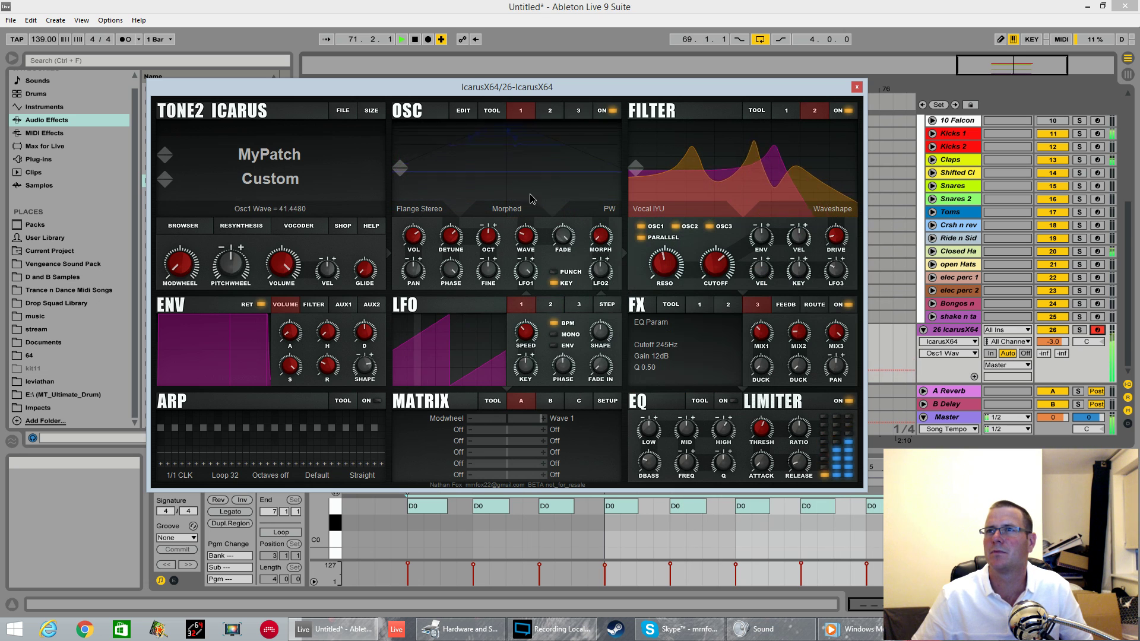
{"action": "left_click_drag", "start_coordinate": [530, 199], "coordinate": [614, 206]}
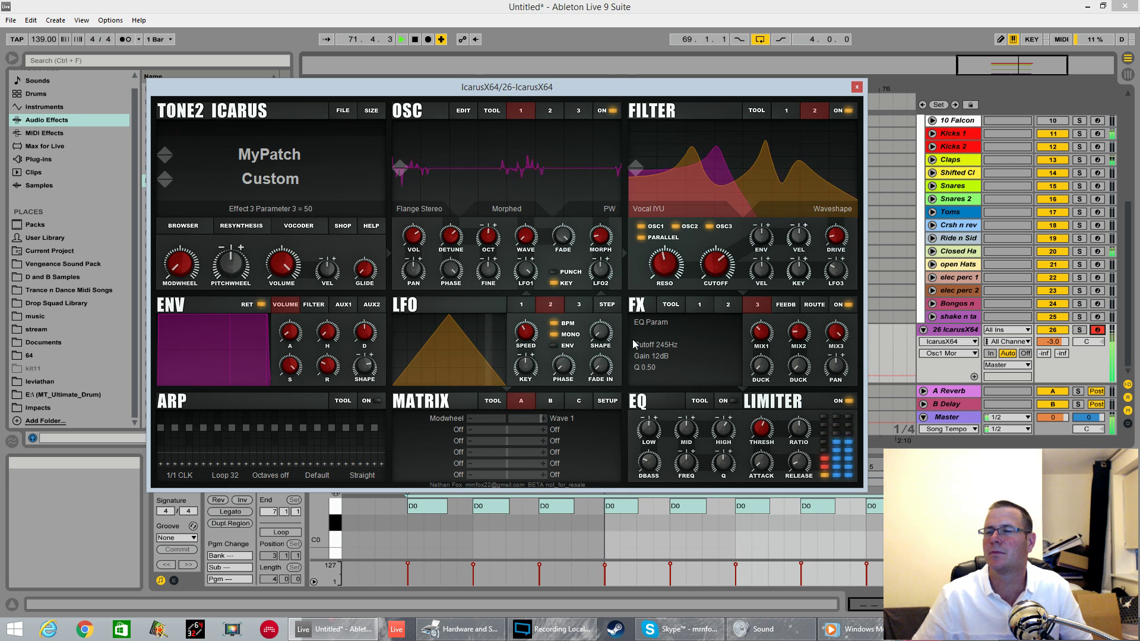
- Replace the Flanger in effect slot 2 with Ripple and adjust its mix level
{"action": "left_click", "coordinate": [727, 304]}
{"action": "left_click", "coordinate": [644, 322]}
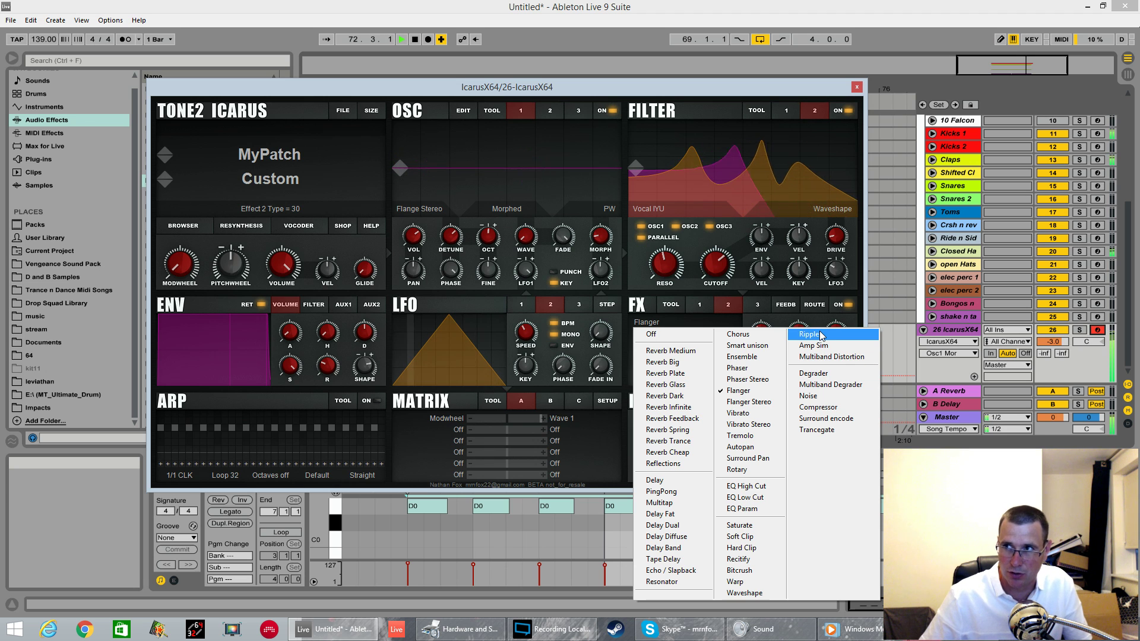
{"action": "left_click", "coordinate": [811, 334]}
{"action": "left_click", "coordinate": [797, 350]}
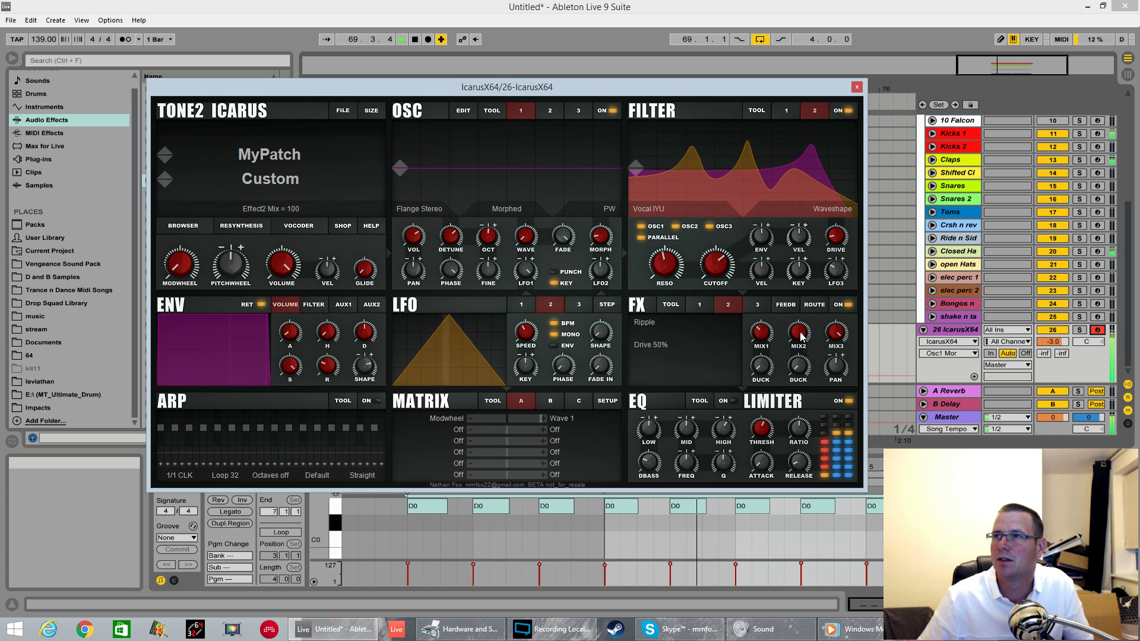
{"action": "left_click_drag", "start_coordinate": [797, 350], "coordinate": [800, 407]}
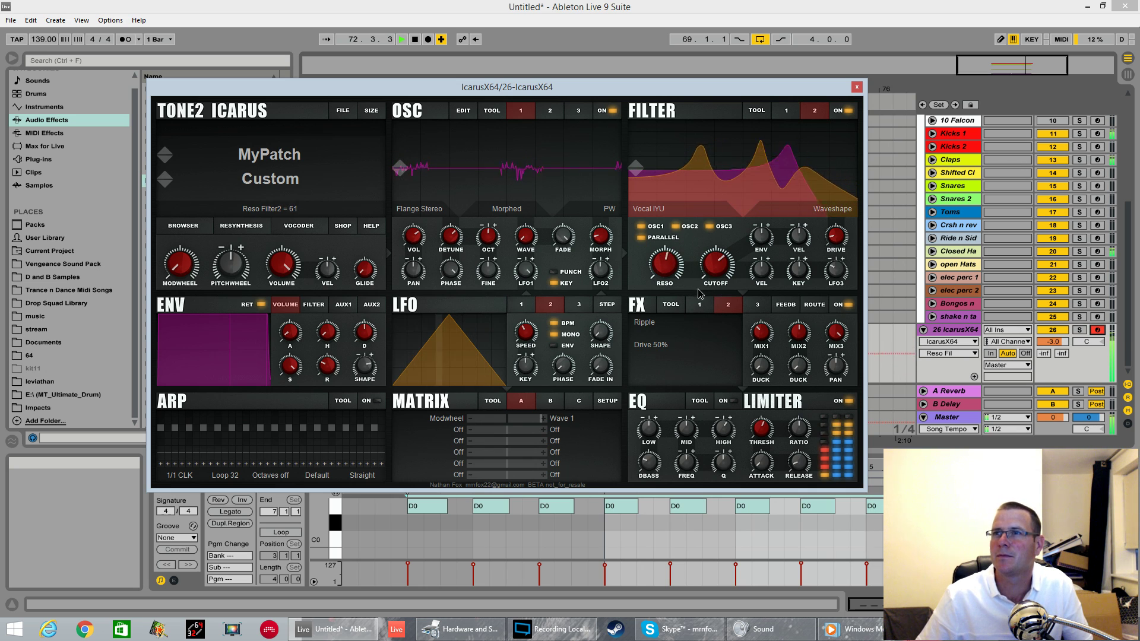
- Route Step+ to Reso 2 in the second slot of Matrix A
{"action": "left_click", "coordinate": [456, 431]}
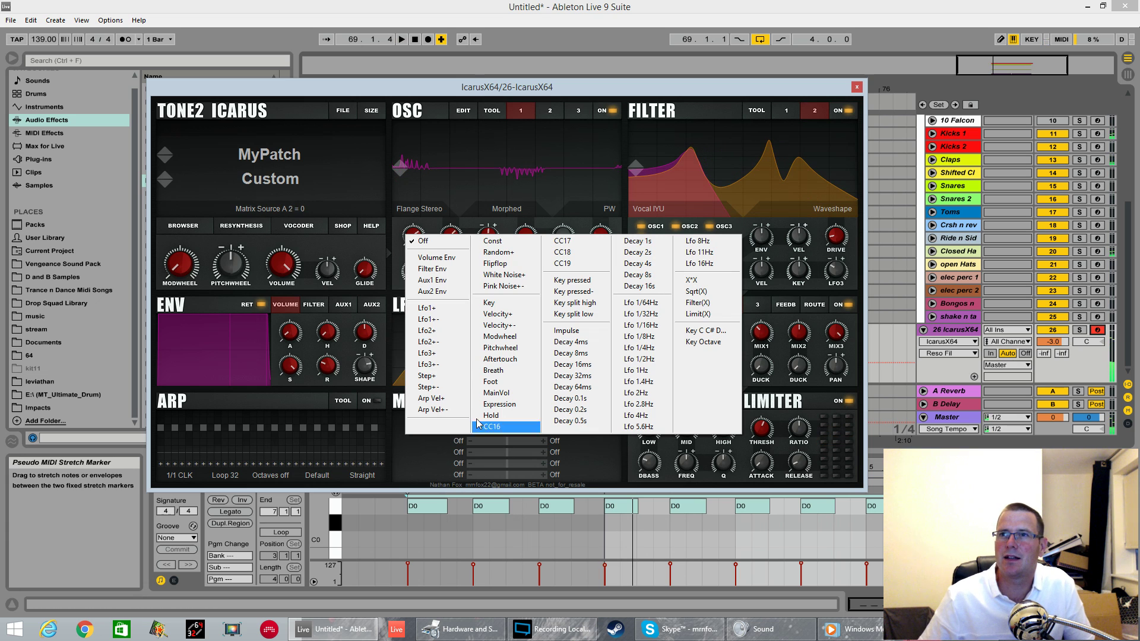
{"action": "left_click", "coordinate": [447, 376]}
{"action": "left_click", "coordinate": [559, 431]}
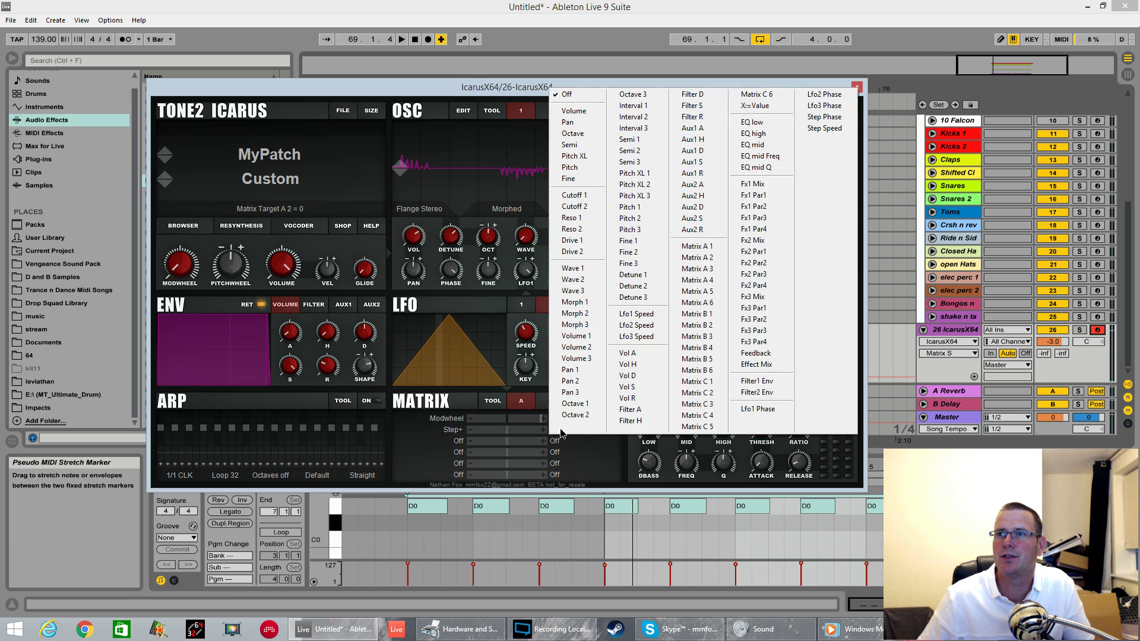
{"action": "left_click", "coordinate": [582, 230]}
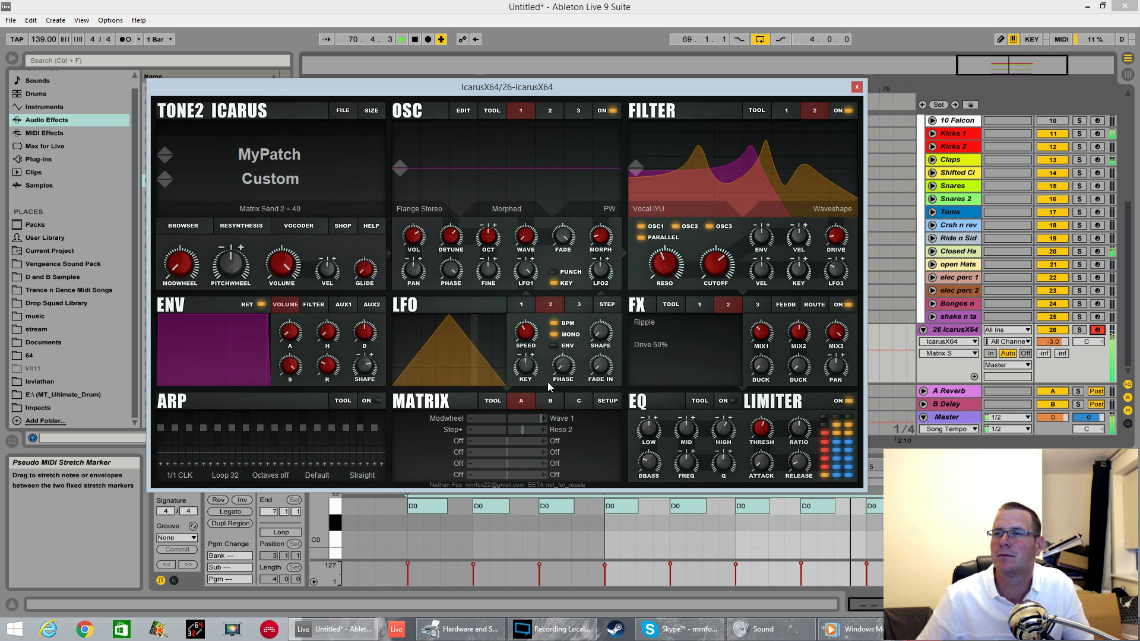
- Redraw the step LFO's pattern as a series of rising and falling ramps
{"action": "left_click", "coordinate": [606, 304]}
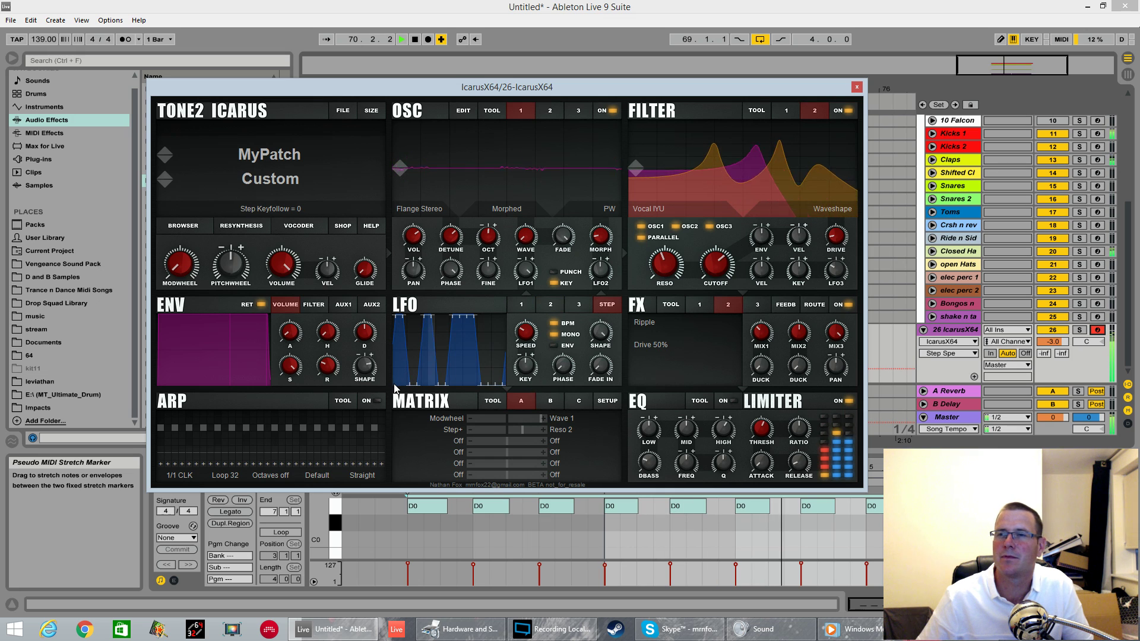
{"action": "mouse_move", "coordinate": [395, 388]}
{"action": "left_mouse_down"}
{"action": "mouse_move", "coordinate": [414, 333]}
{"action": "mouse_move", "coordinate": [444, 314]}
{"action": "mouse_move", "coordinate": [465, 397]}
{"action": "left_mouse_up"}
{"action": "left_click_drag", "start_coordinate": [473, 343], "coordinate": [499, 316]}
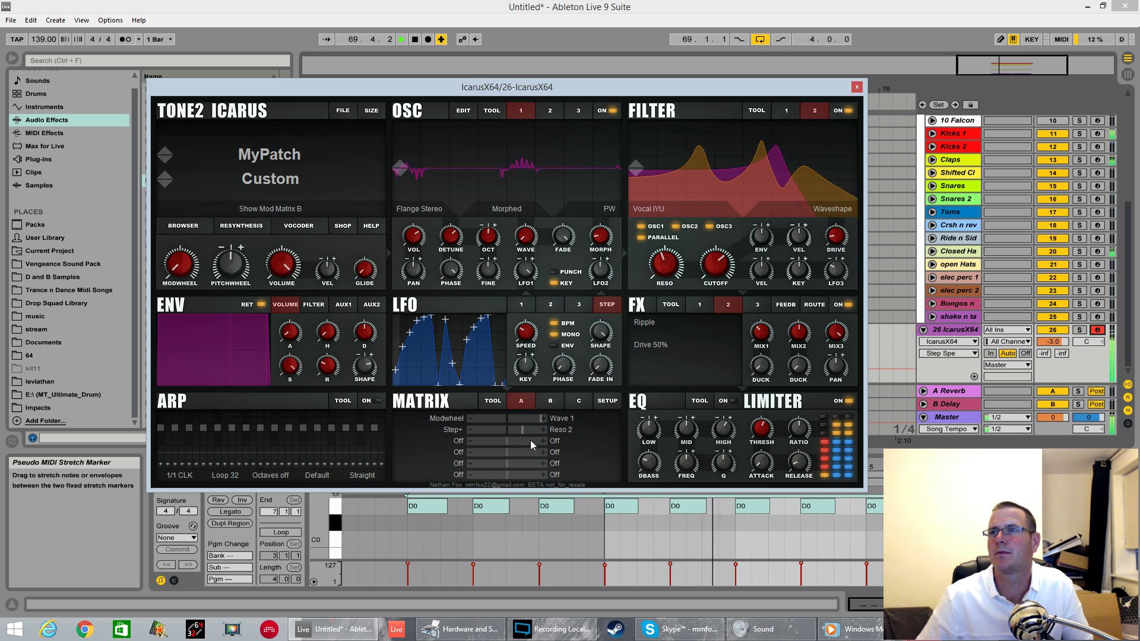
- Increase the Step+ to Reso 2 modulation amount and adjust filter 2's resonance and cutoff
{"action": "left_click_drag", "start_coordinate": [523, 430], "coordinate": [536, 434]}
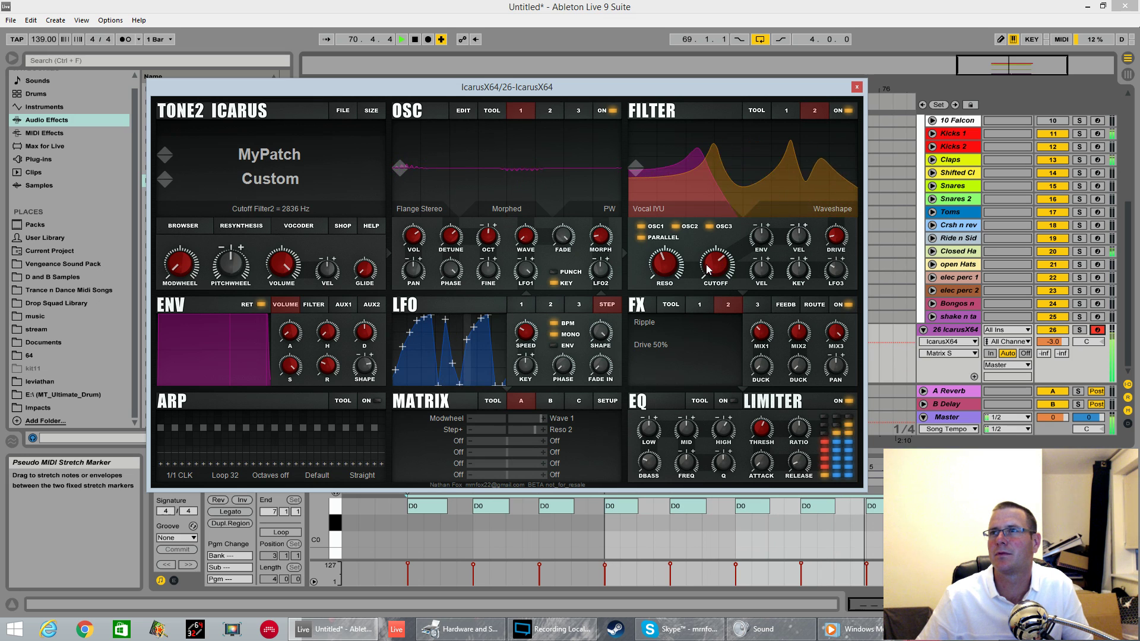
{"action": "left_click_drag", "start_coordinate": [665, 265], "coordinate": [660, 295]}
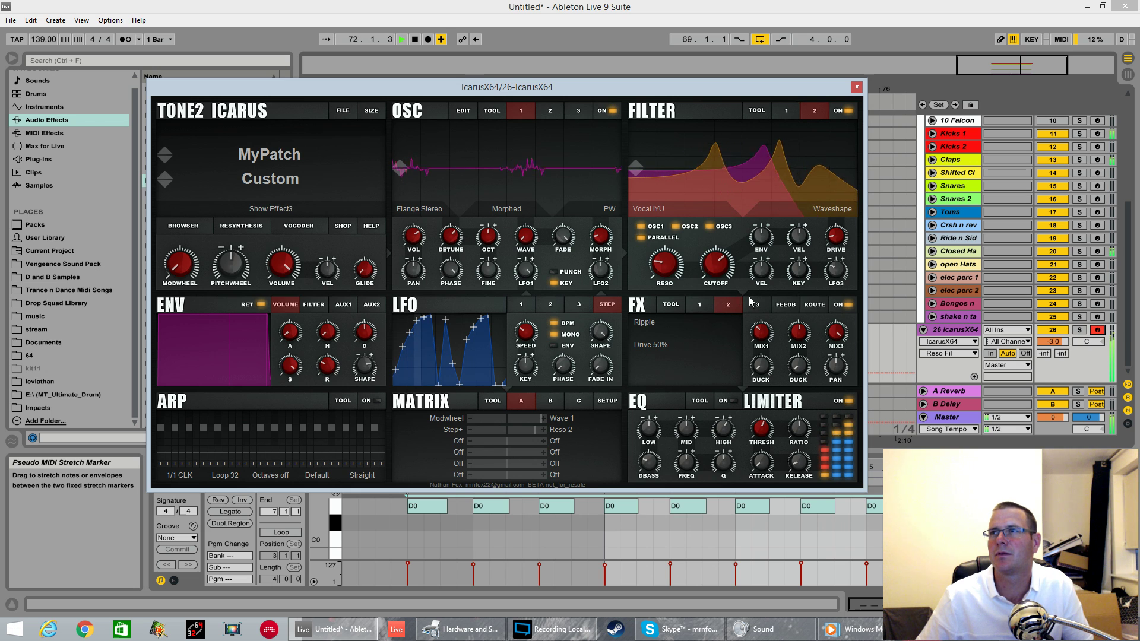
{"action": "left_click", "coordinate": [717, 270]}
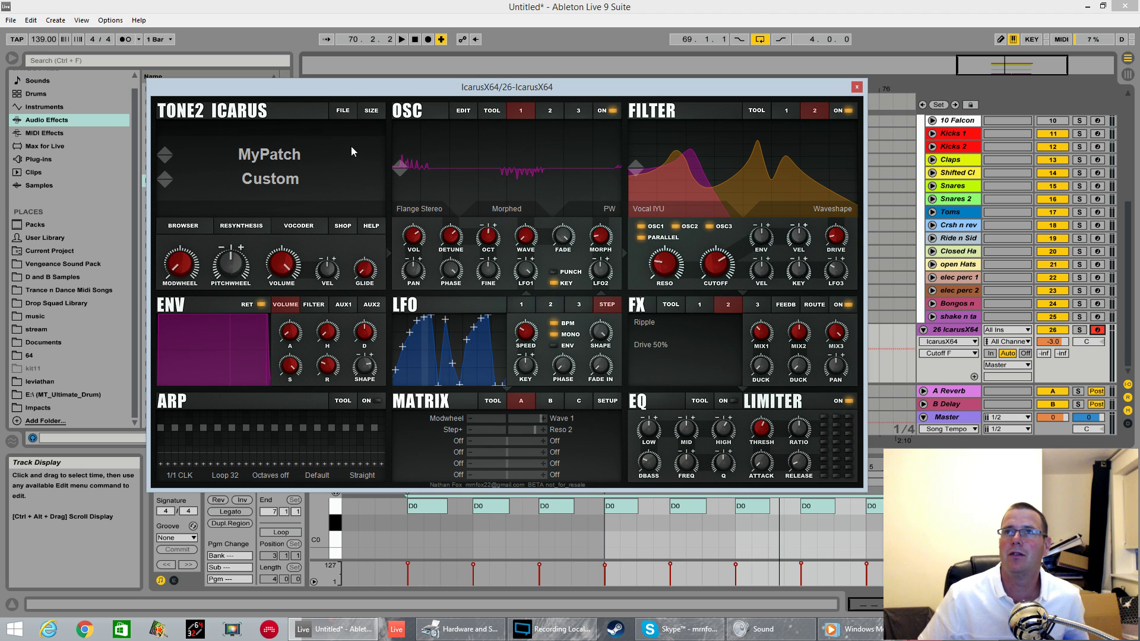
- Reset the synth to the init patch
{"action": "left_click", "coordinate": [343, 112]}
{"action": "left_click", "coordinate": [327, 205]}
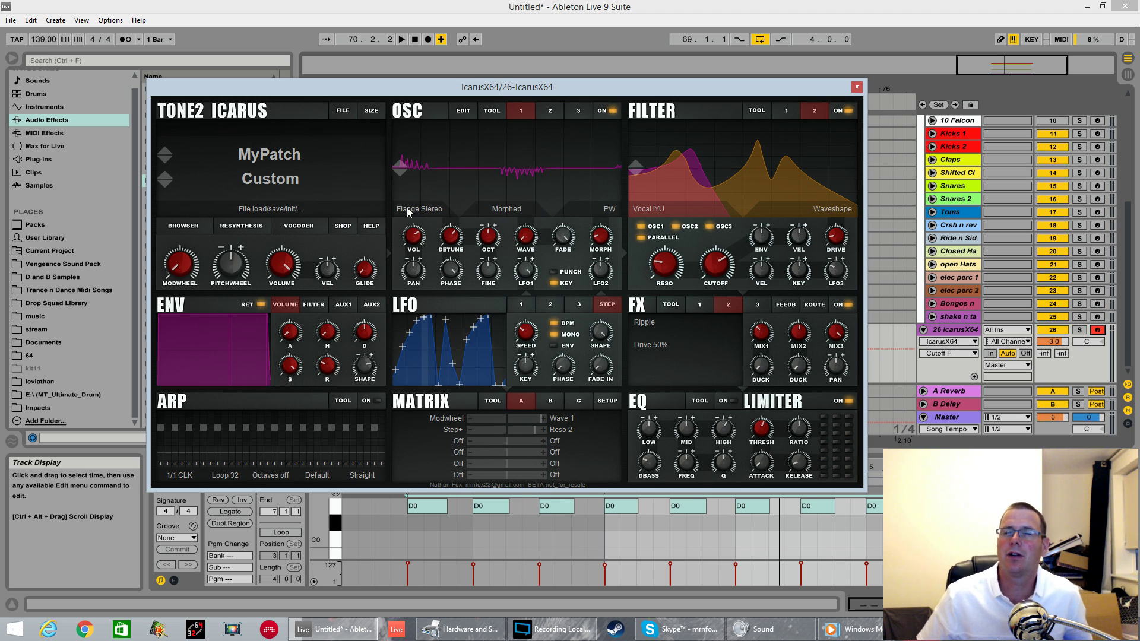
{"action": "left_click_drag", "start_coordinate": [383, 94], "coordinate": [422, 90]}
{"action": "left_click", "coordinate": [385, 111]}
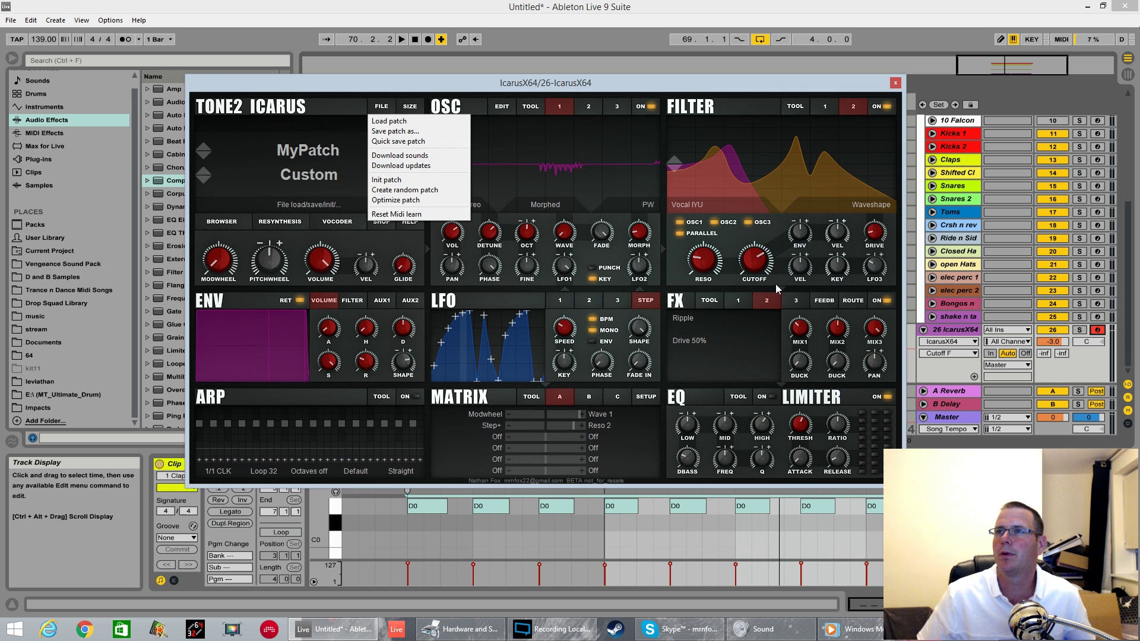
{"action": "left_click", "coordinate": [386, 179]}
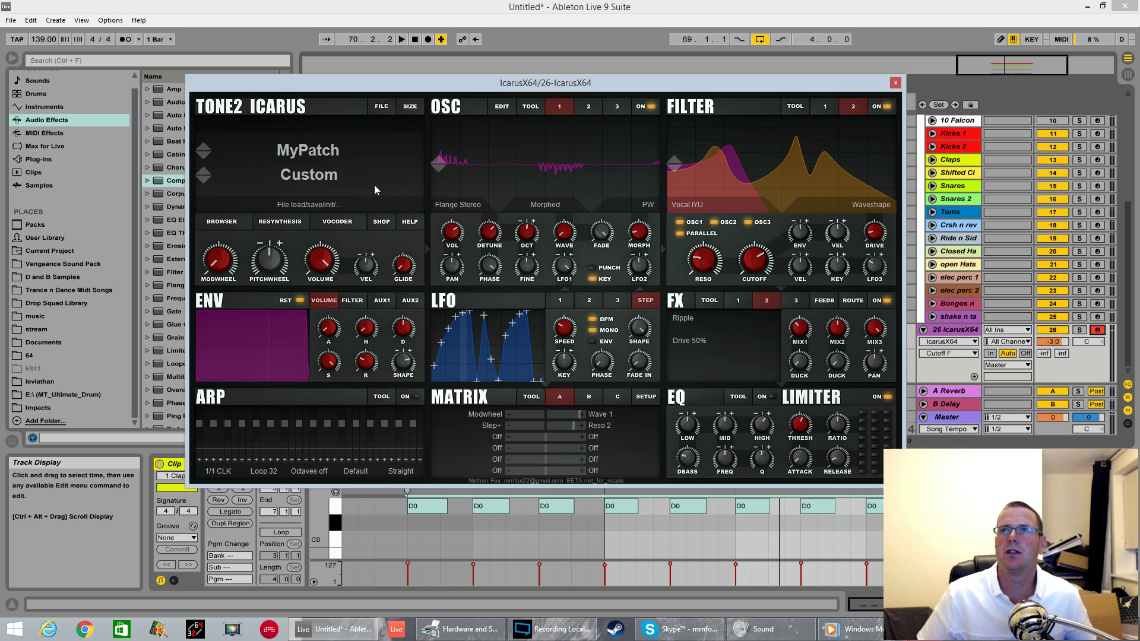
- Start a new patch with Time stretch medium blocks and browse to F: > Librarys > D and B Samples > Breaks
{"action": "left_click", "coordinate": [289, 222]}
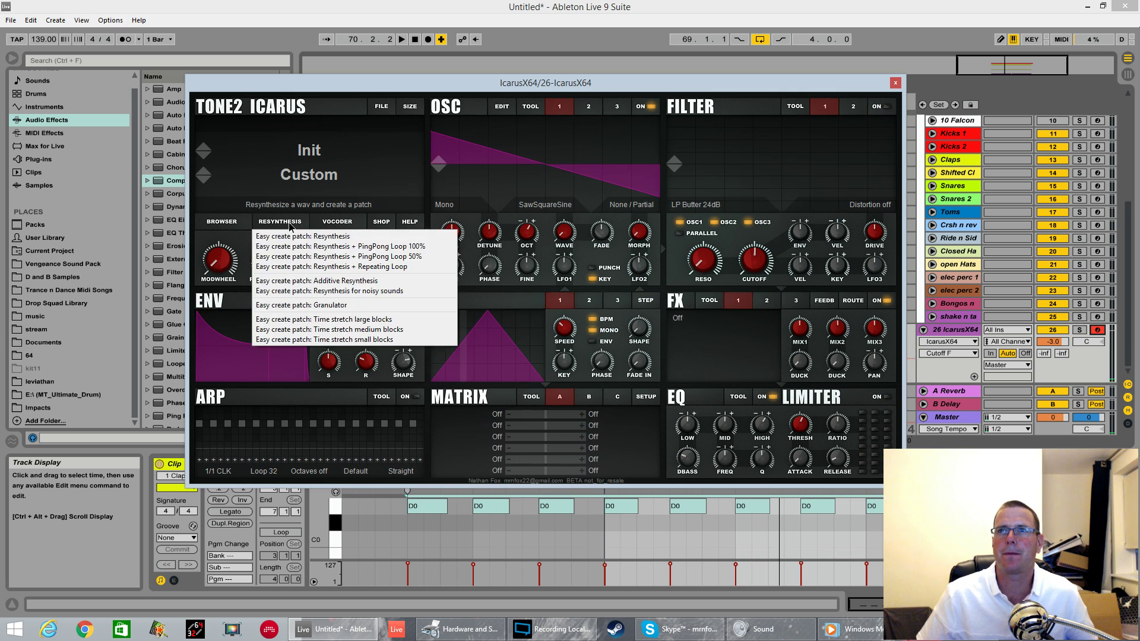
{"action": "left_click", "coordinate": [379, 330]}
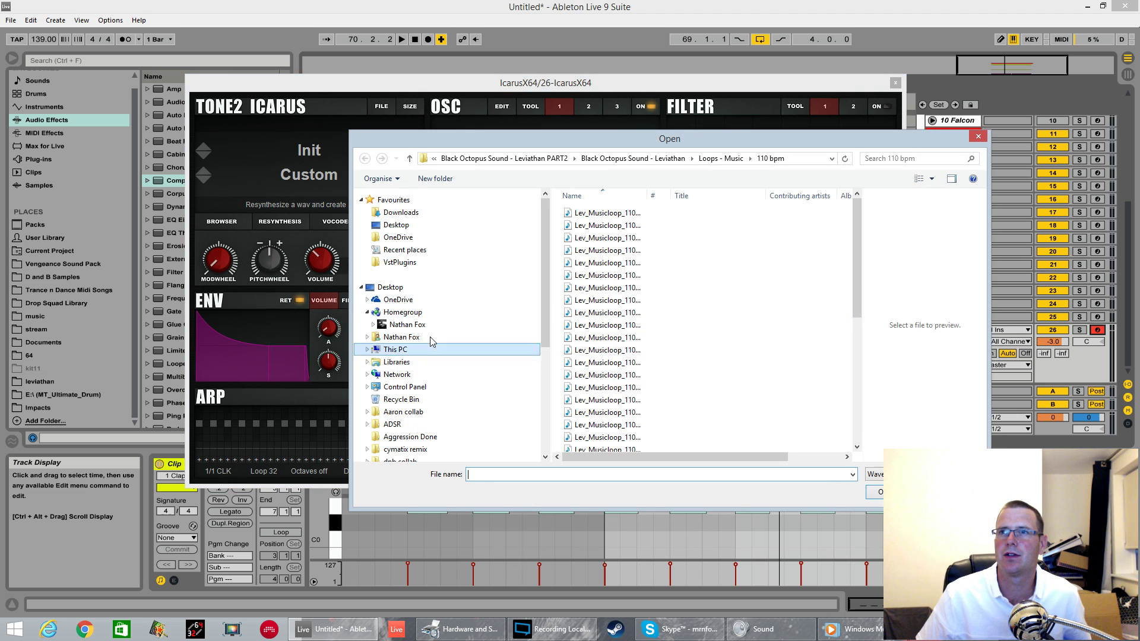
{"action": "left_click", "coordinate": [399, 349]}
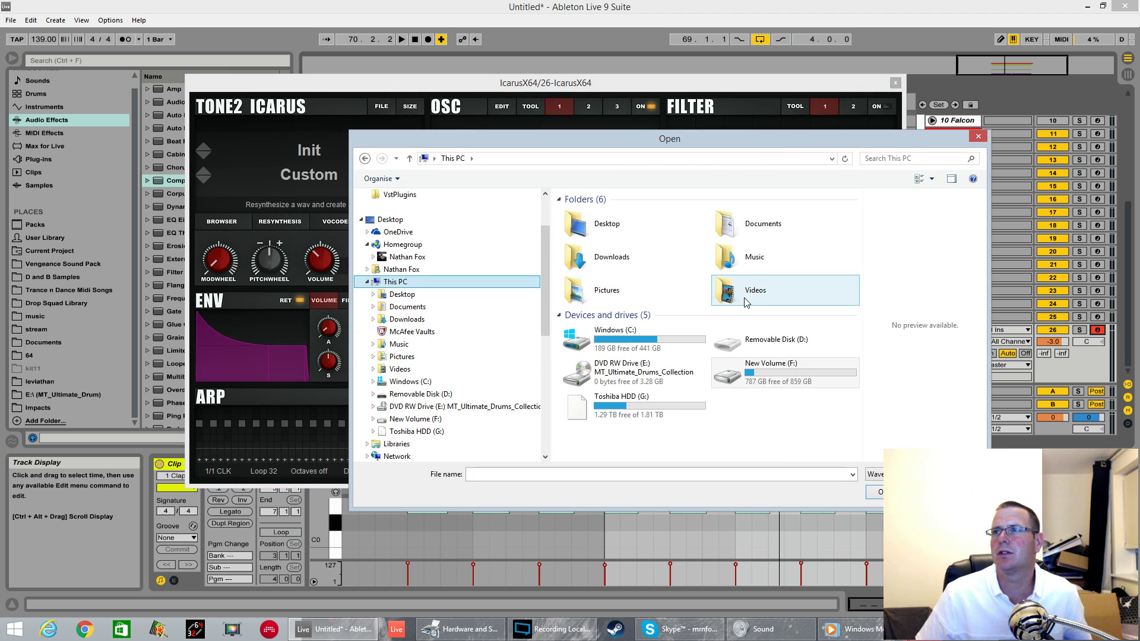
{"action": "double_click", "coordinate": [768, 365]}
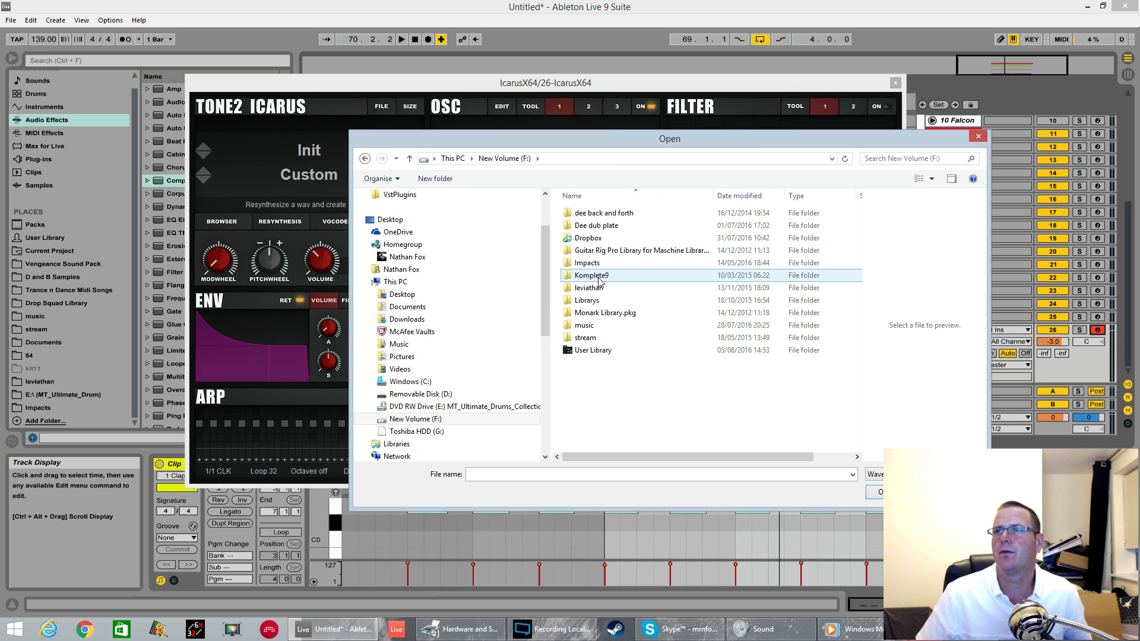
{"action": "left_click", "coordinate": [597, 301]}
{"action": "double_click", "coordinate": [597, 302]}
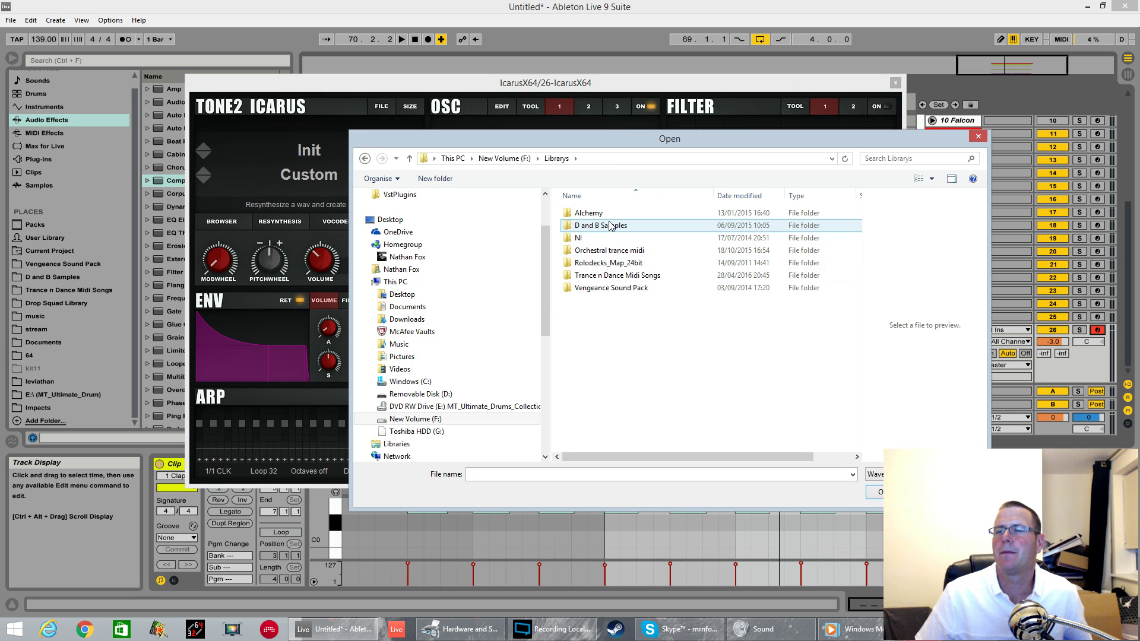
{"action": "double_click", "coordinate": [610, 226]}
{"action": "left_click", "coordinate": [586, 252]}
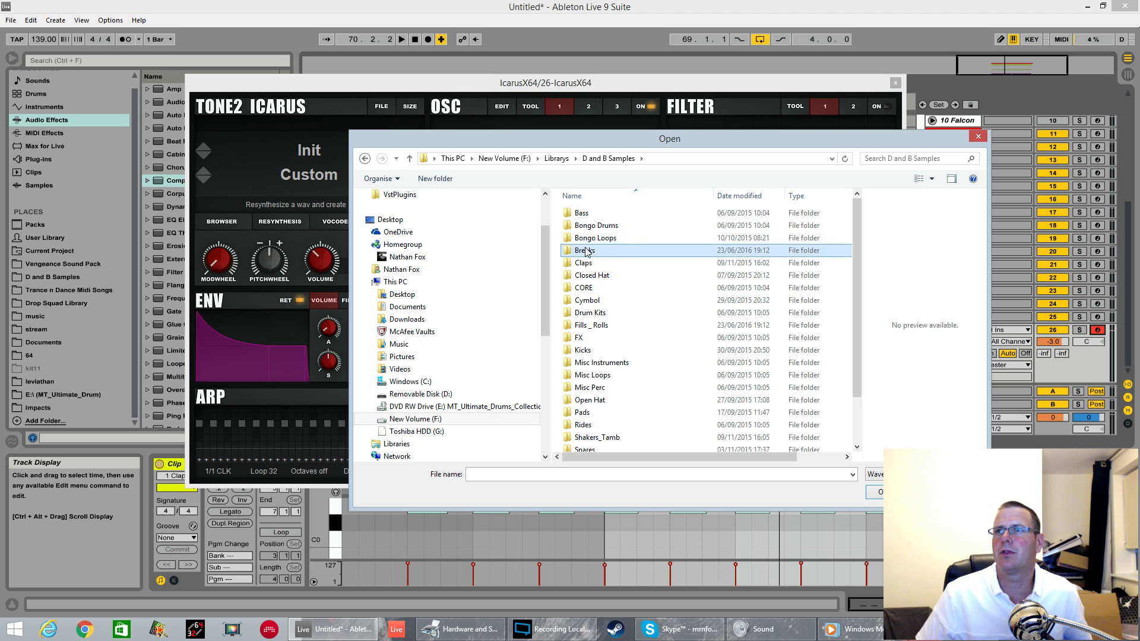
{"action": "double_click", "coordinate": [587, 252]}
- Find and load Amen Deep.wav from the Breaks folder as the source sample
{"action": "scroll", "coordinate": [588, 332], "scroll_direction": "down", "scroll_amount": 10}
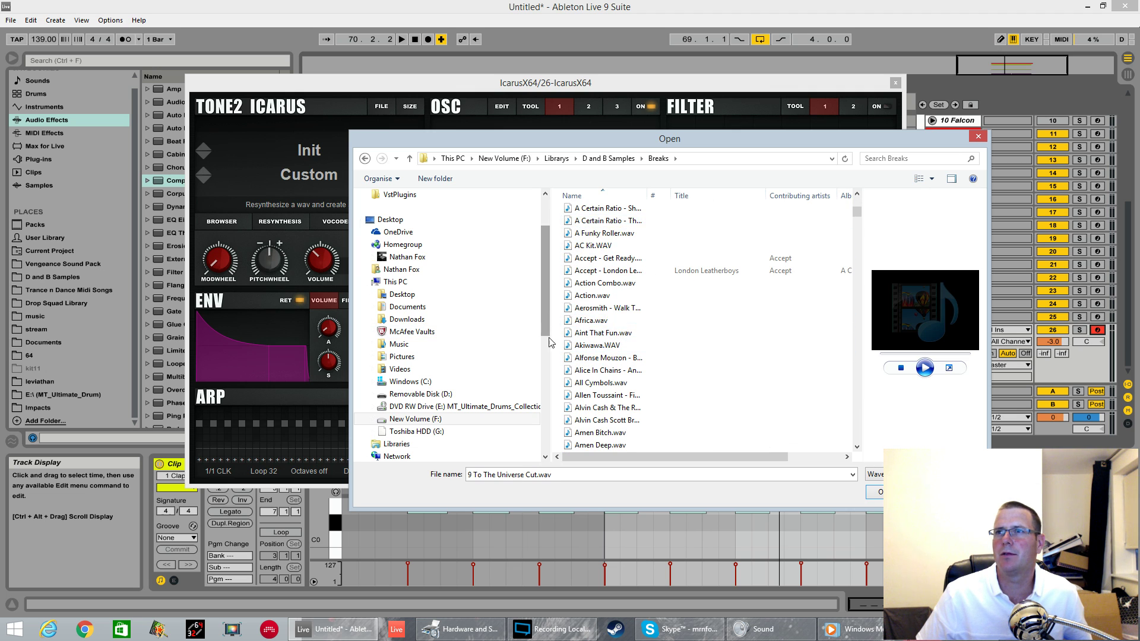
{"action": "mouse_move", "coordinate": [857, 211]}
{"action": "left_mouse_down"}
{"action": "mouse_move", "coordinate": [860, 228]}
{"action": "mouse_move", "coordinate": [862, 199]}
{"action": "mouse_move", "coordinate": [863, 223]}
{"action": "left_mouse_up"}
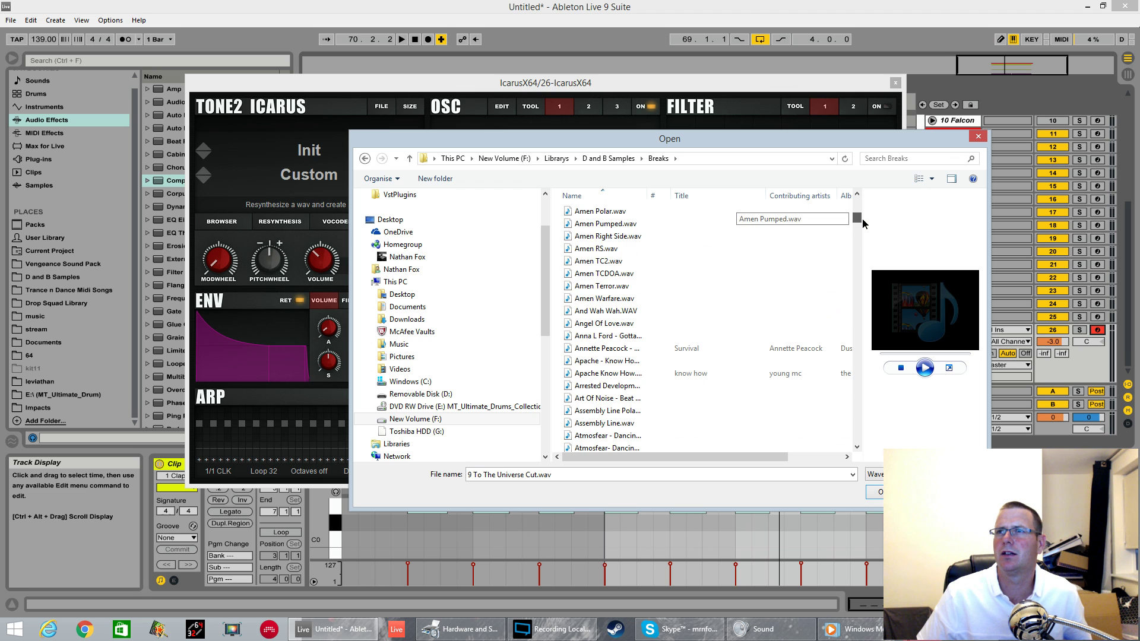
{"action": "scroll", "coordinate": [740, 252], "scroll_direction": "up", "scroll_amount": 5}
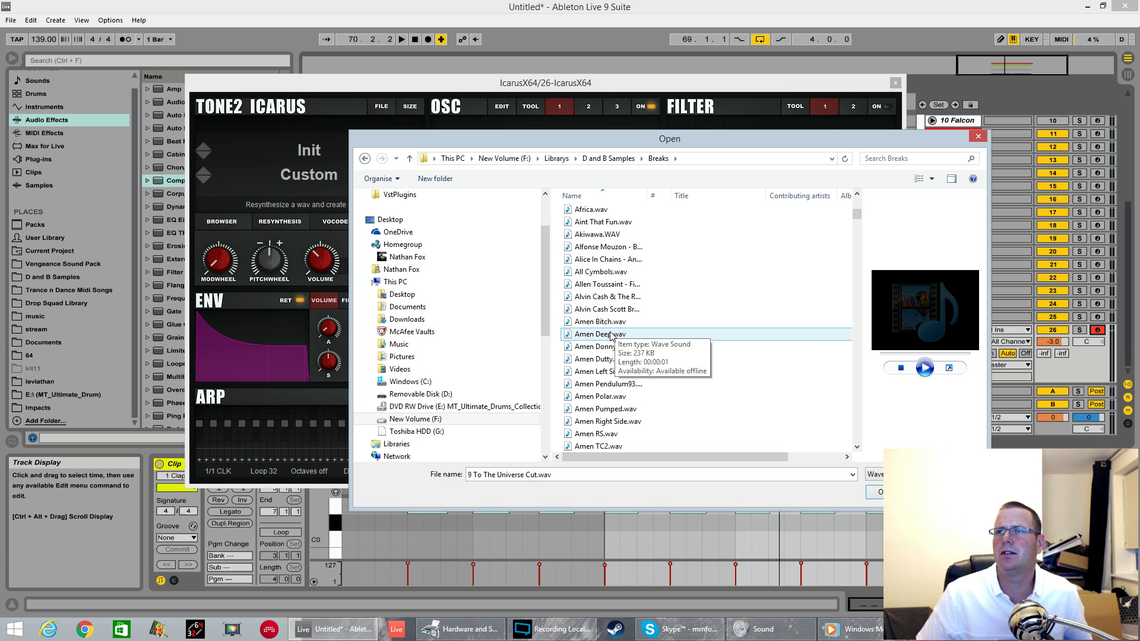
{"action": "left_click", "coordinate": [603, 321]}
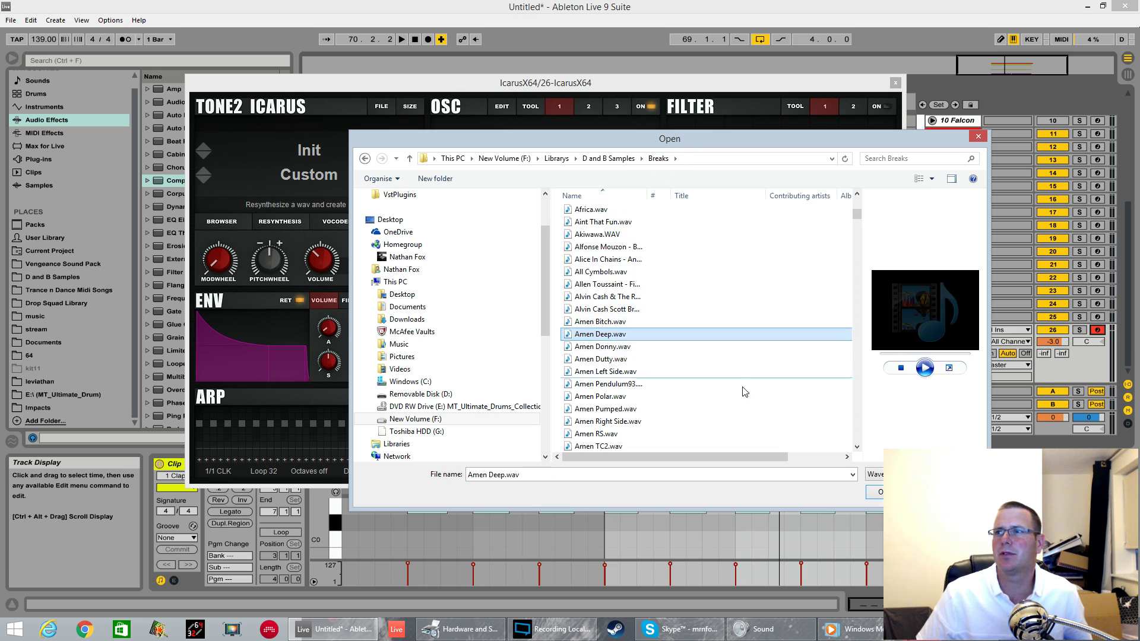
{"action": "left_click", "coordinate": [874, 491]}
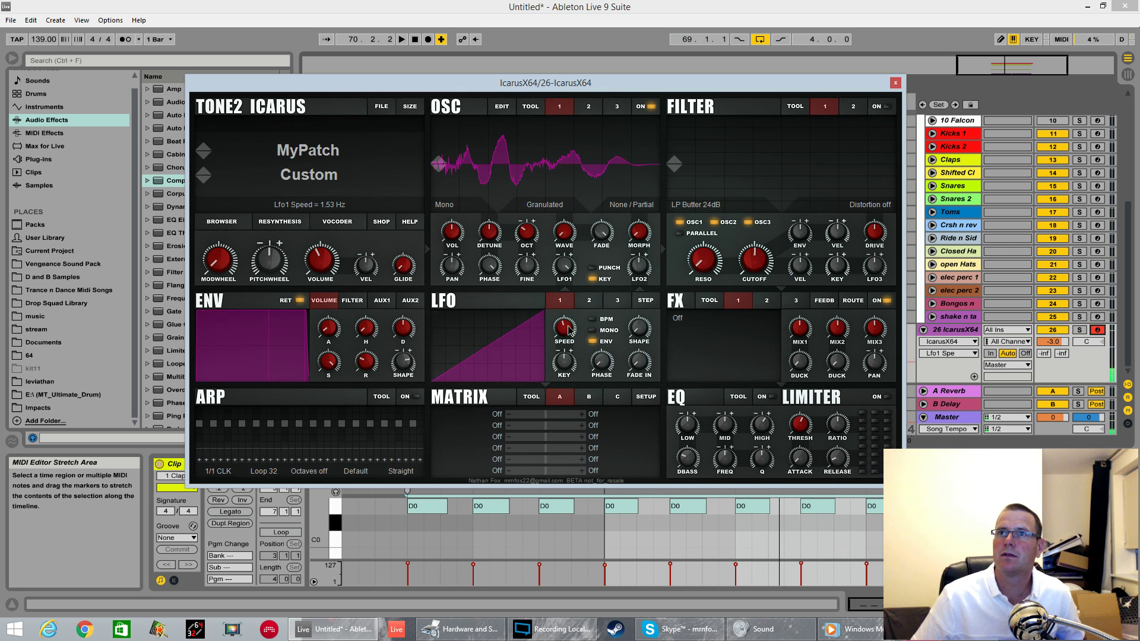
- Sync LFO 1 to BPM with ENV off at 1/4 CLK speed, and raise the master volume
{"action": "left_click", "coordinate": [589, 318]}
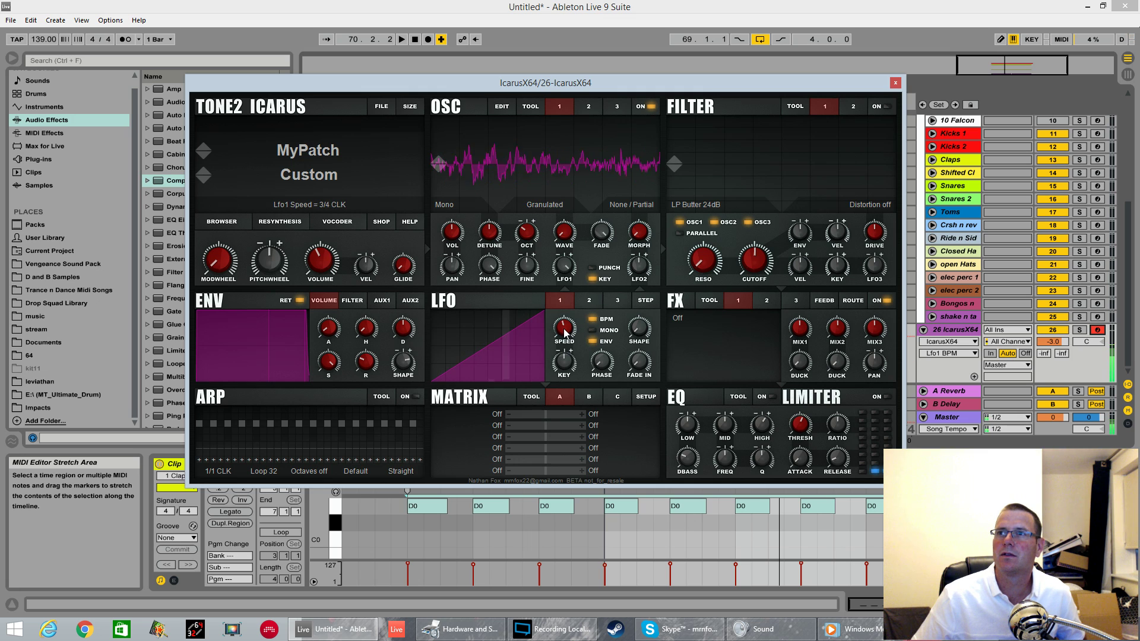
{"action": "left_click", "coordinate": [591, 343]}
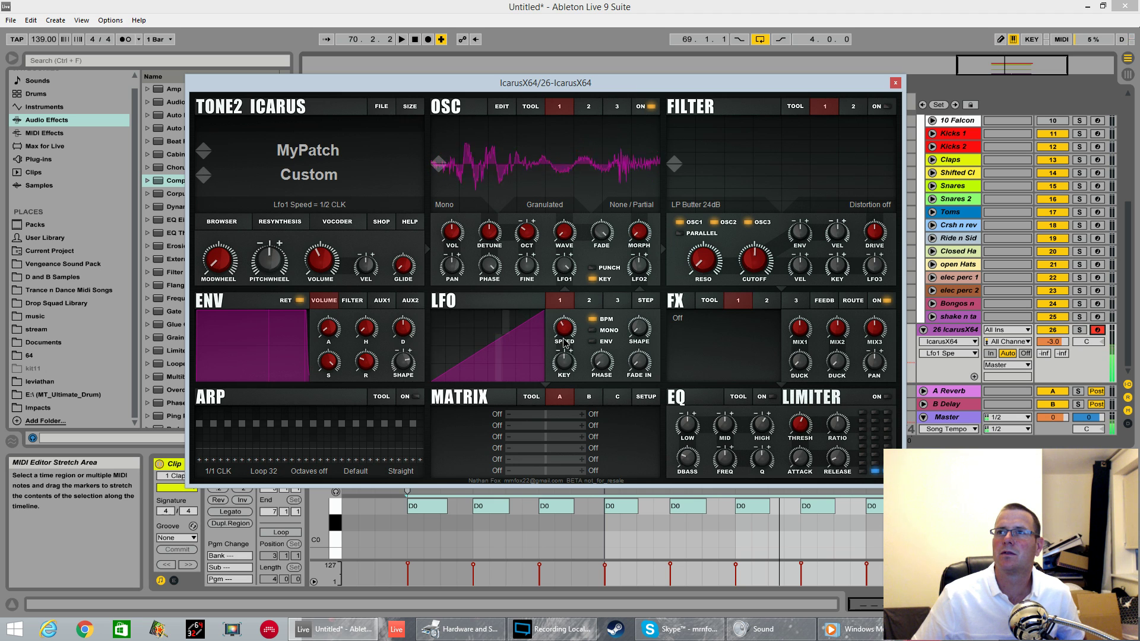
{"action": "left_click_drag", "start_coordinate": [562, 337], "coordinate": [561, 343]}
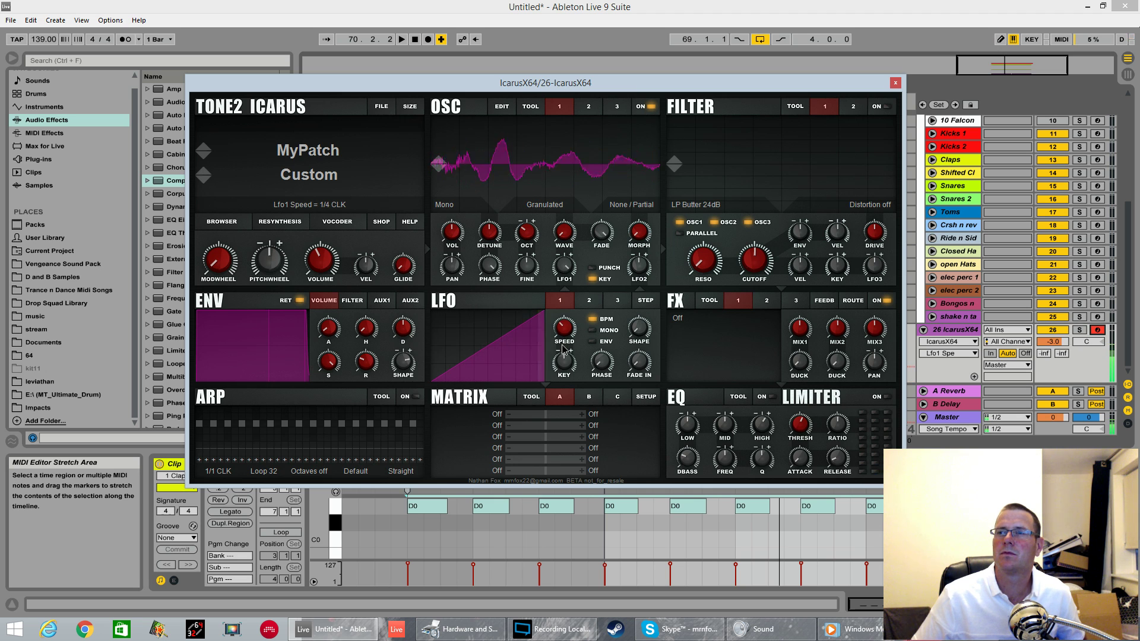
{"action": "left_click", "coordinate": [320, 259]}
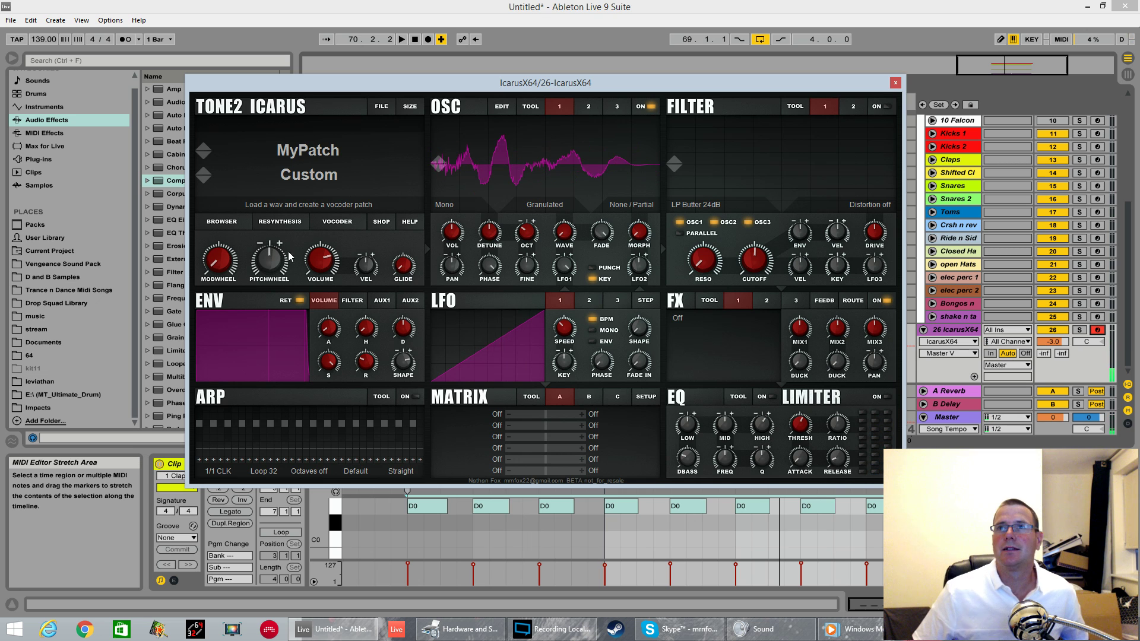
- Create a new patch from 91Break08.wav using Time stretch medium blocks
{"action": "left_click", "coordinate": [294, 224]}
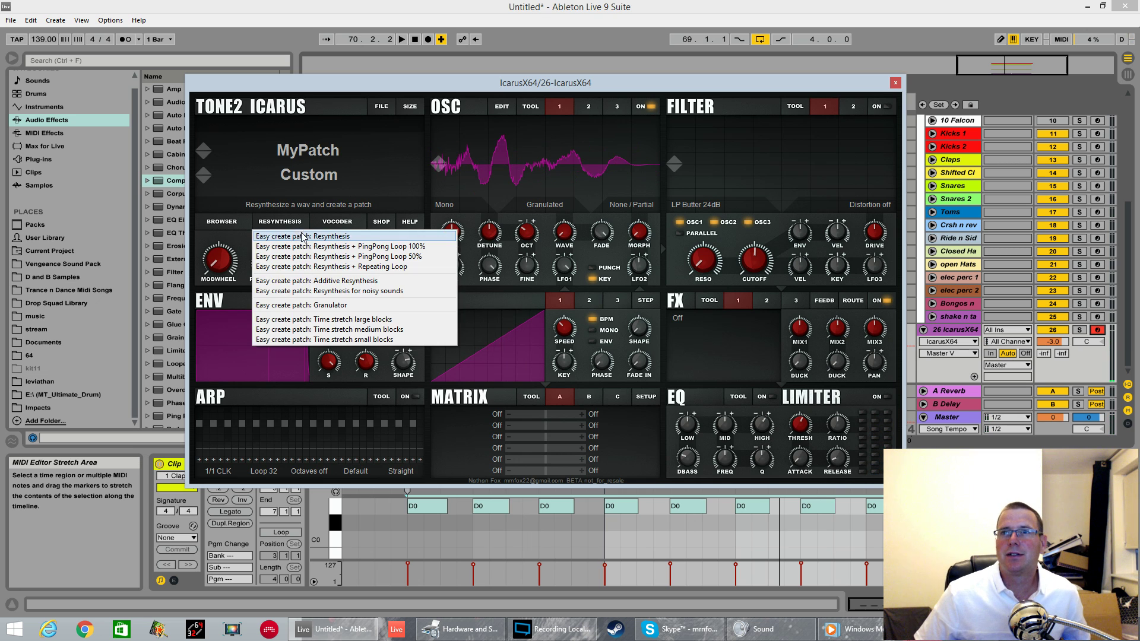
{"action": "left_click", "coordinate": [326, 330]}
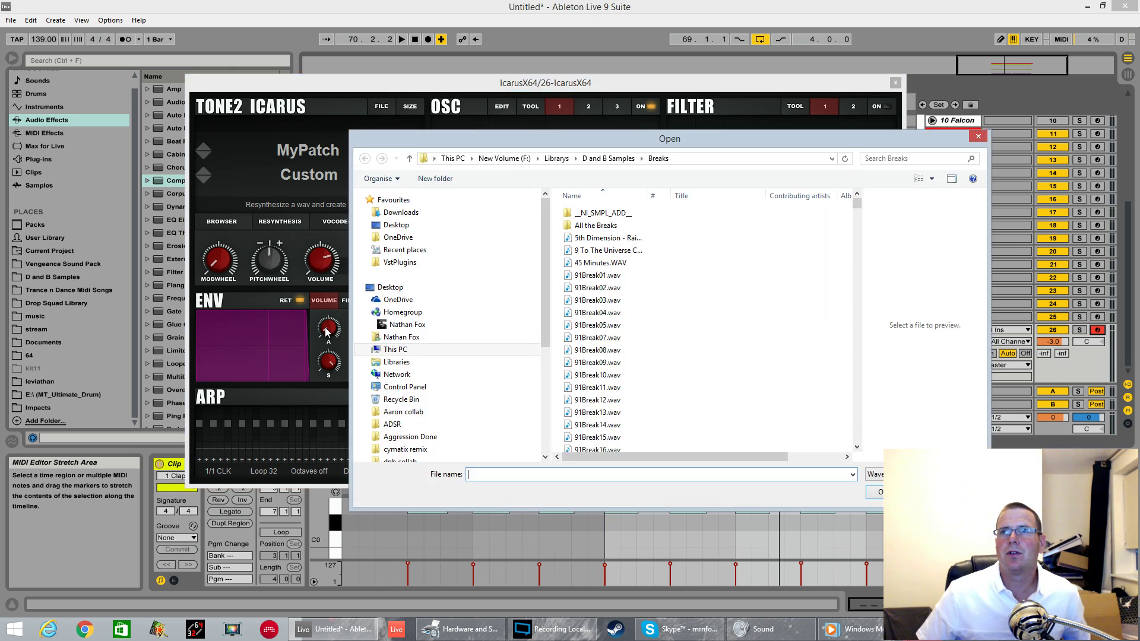
{"action": "left_click", "coordinate": [607, 352]}
{"action": "left_click", "coordinate": [876, 492]}
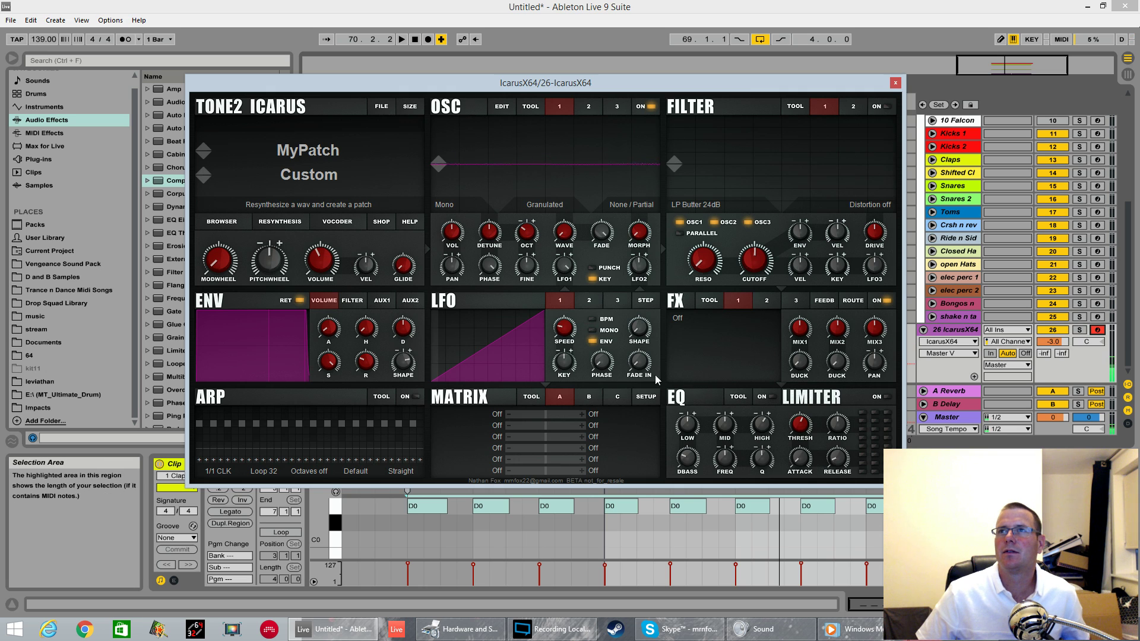
- Set the master volume to 90, sync LFO 1 to BPM and adjust its speed, trying 1/8 CLK
{"action": "left_click_drag", "start_coordinate": [327, 211], "coordinate": [328, 205]}
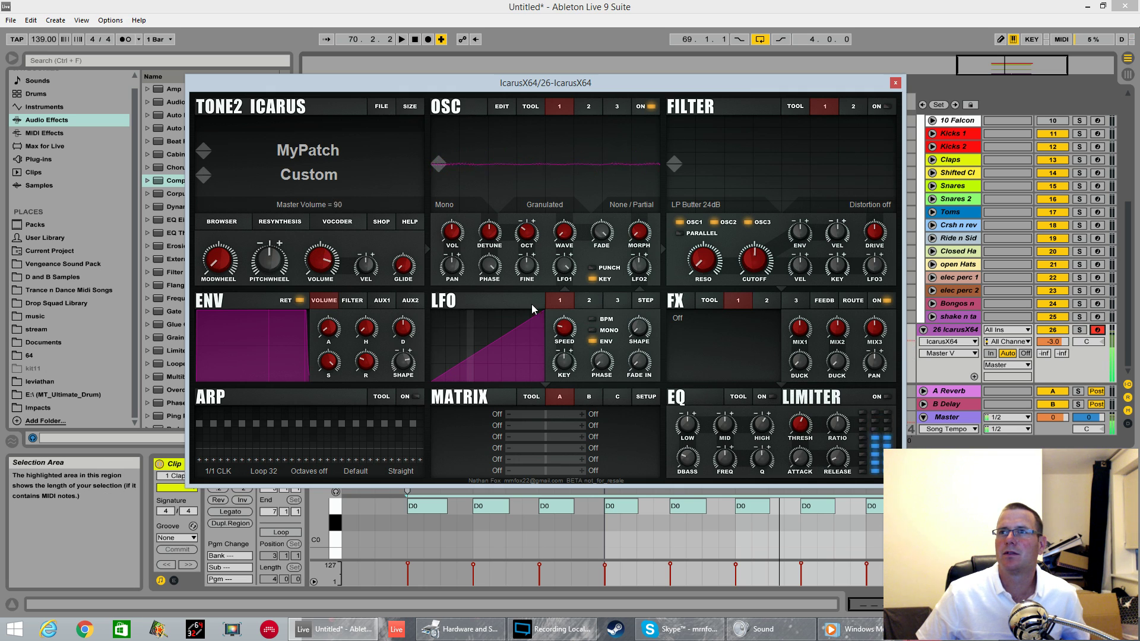
{"action": "left_click_drag", "start_coordinate": [573, 324], "coordinate": [572, 333]}
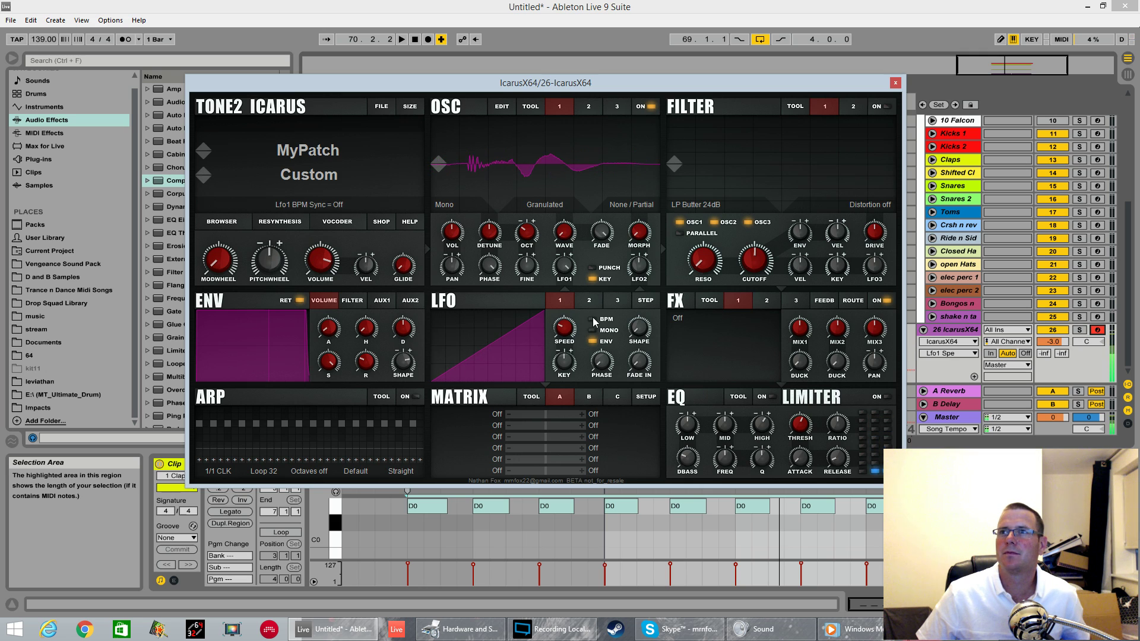
{"action": "left_click", "coordinate": [593, 320]}
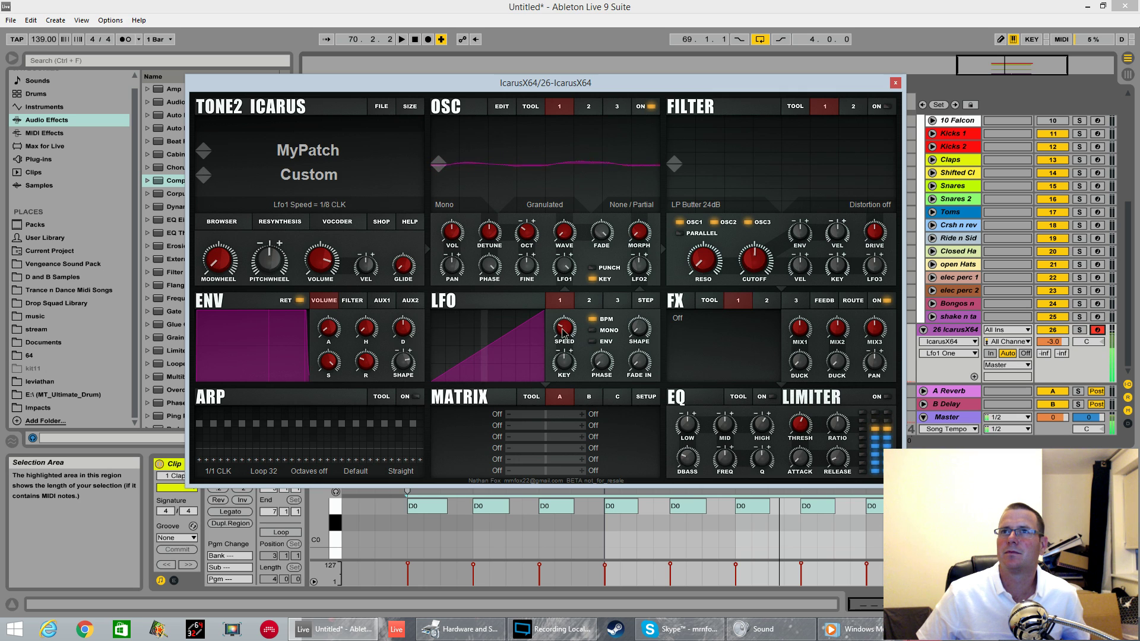
{"action": "mouse_move", "coordinate": [563, 333]}
{"action": "left_mouse_down"}
{"action": "mouse_move", "coordinate": [561, 342]}
{"action": "mouse_move", "coordinate": [569, 325]}
{"action": "left_mouse_up"}
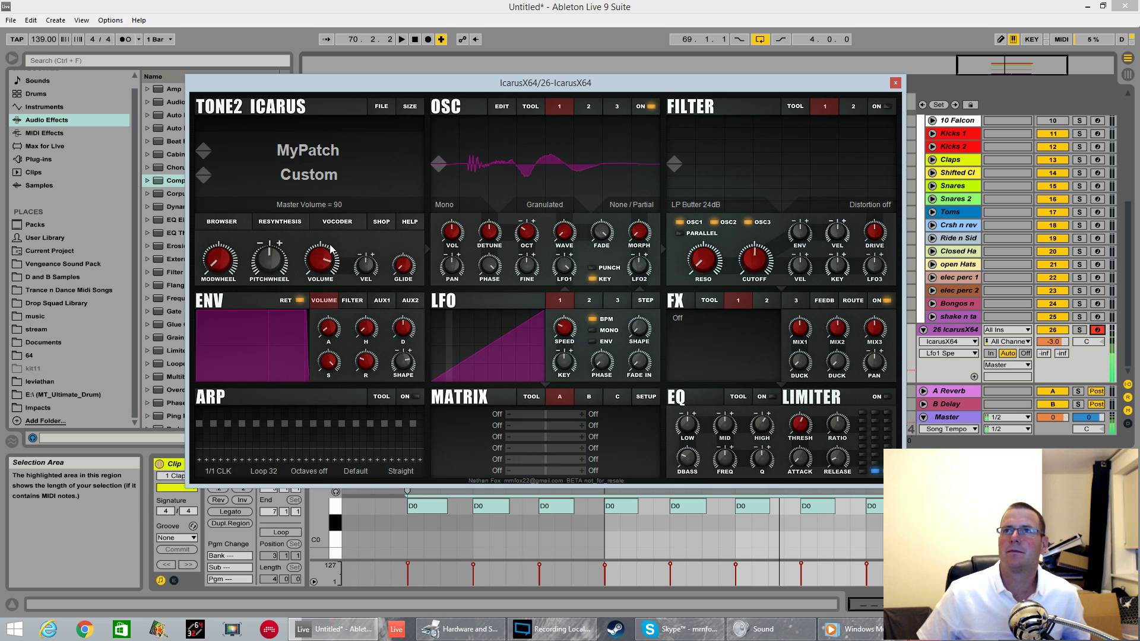
- Create a new patch from LP Break.wav in the Breaks folder using plain Resynthesis
{"action": "left_click", "coordinate": [283, 221]}
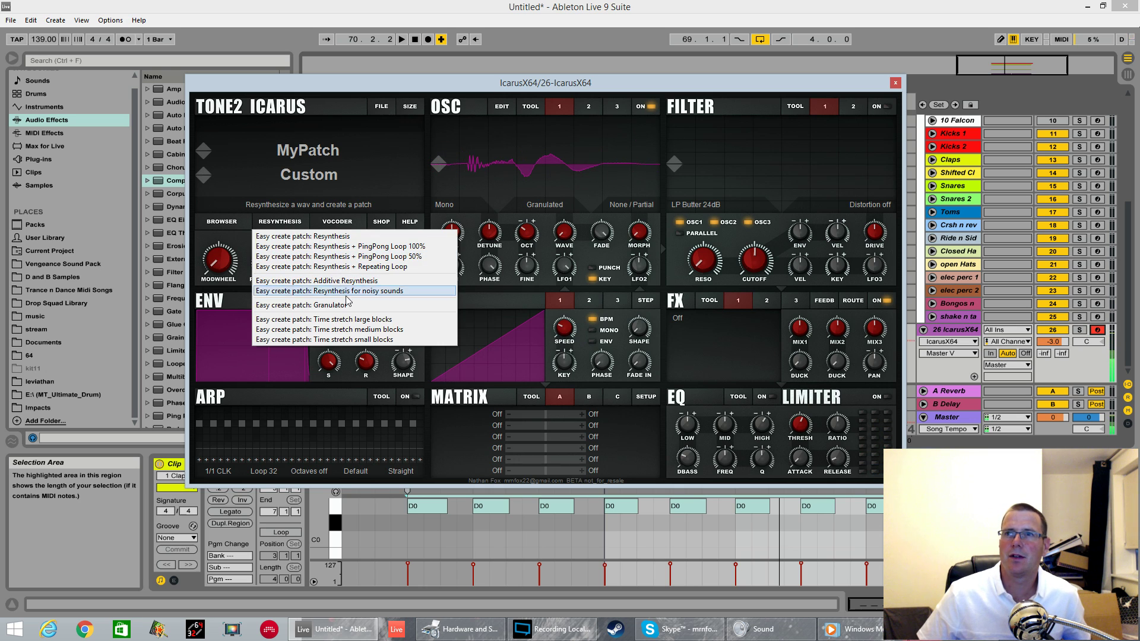
{"action": "left_click", "coordinate": [314, 237]}
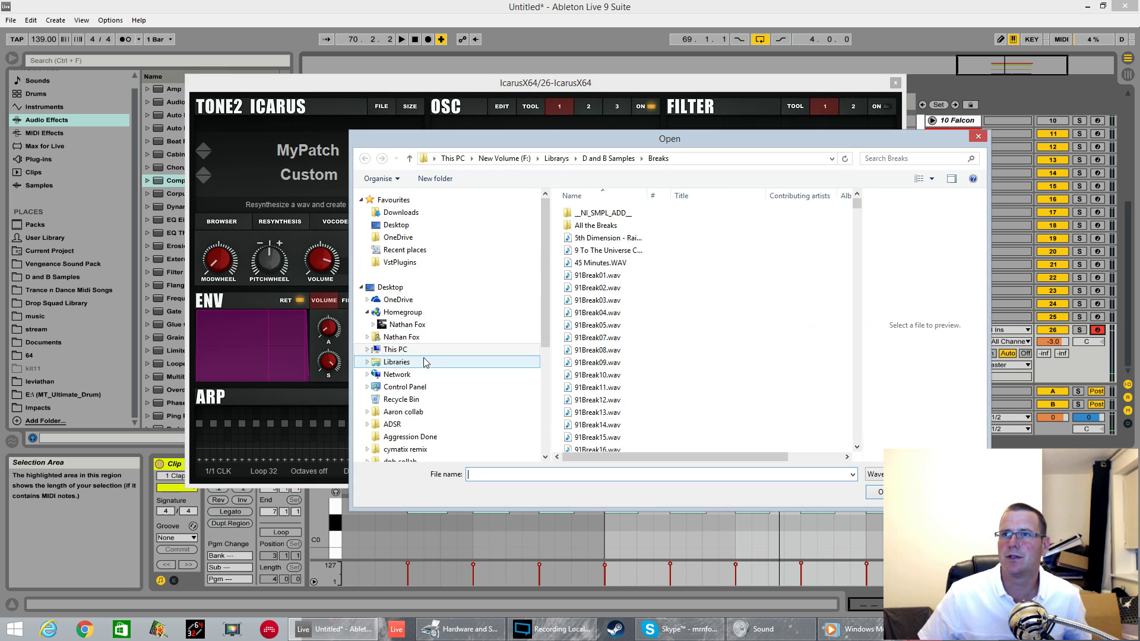
{"action": "left_click_drag", "start_coordinate": [857, 208], "coordinate": [856, 344]}
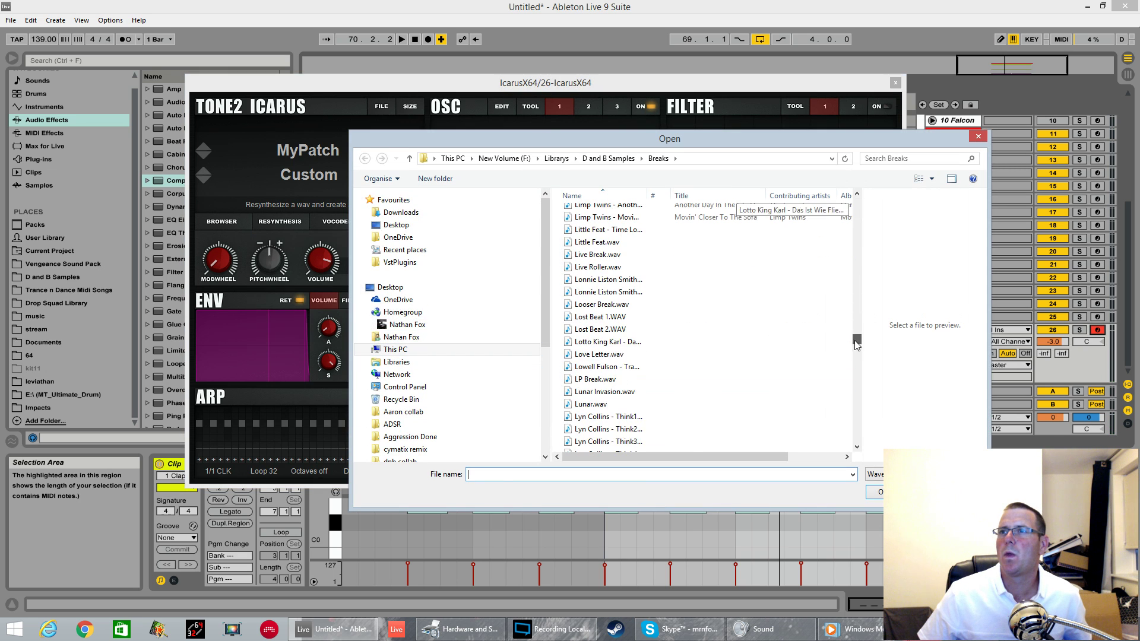
{"action": "left_click", "coordinate": [595, 378]}
{"action": "left_click", "coordinate": [871, 491]}
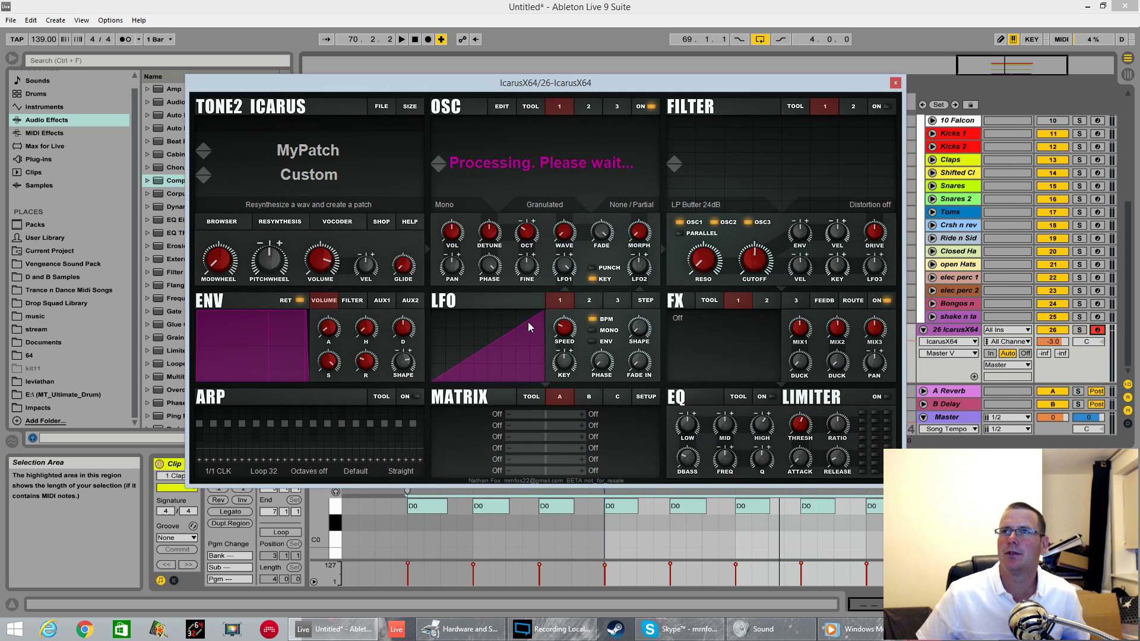
- Sync LFO 1 of the resynthesized break to BPM and adjust its speed, trying 1/2 CLK
{"action": "left_click", "coordinate": [659, 344]}
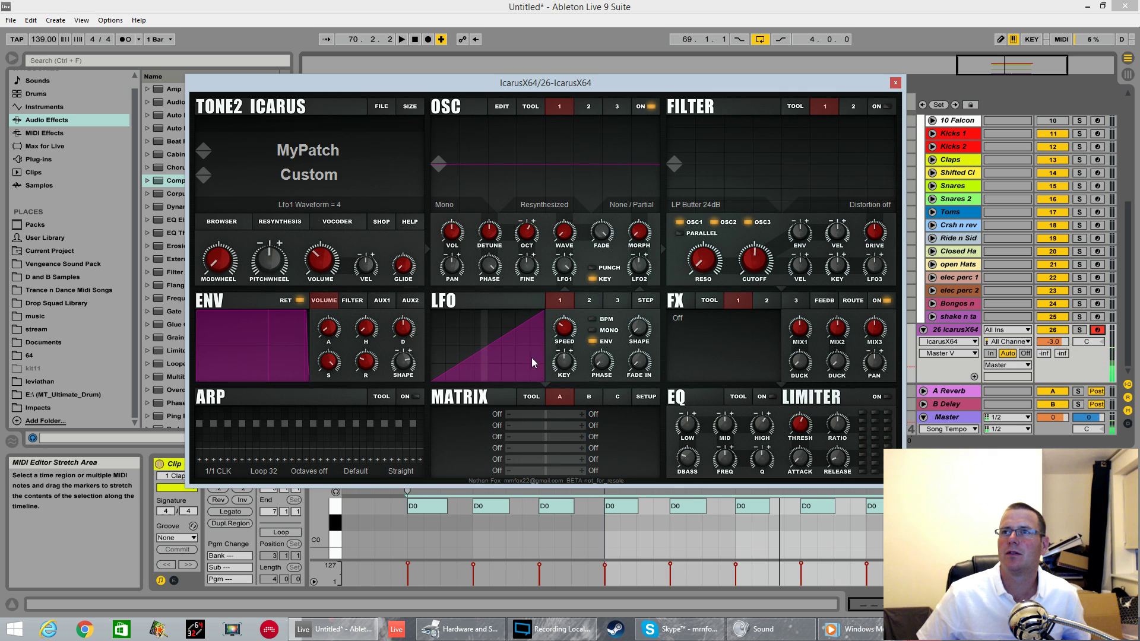
{"action": "left_click", "coordinate": [593, 319]}
{"action": "left_click", "coordinate": [562, 336]}
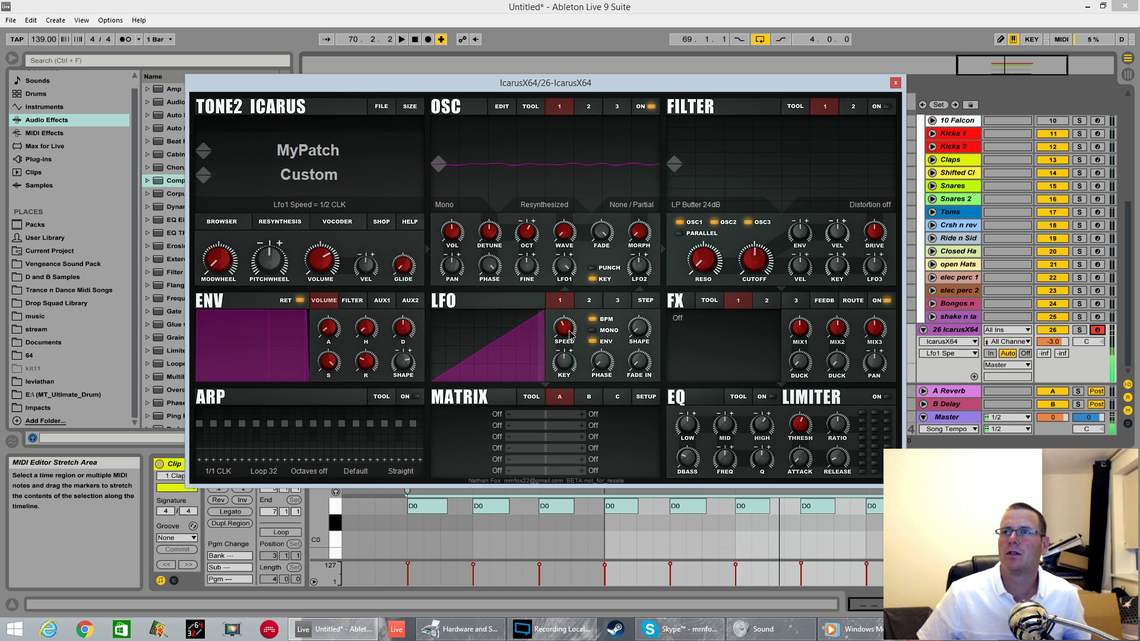
{"action": "left_click_drag", "start_coordinate": [573, 326], "coordinate": [567, 330]}
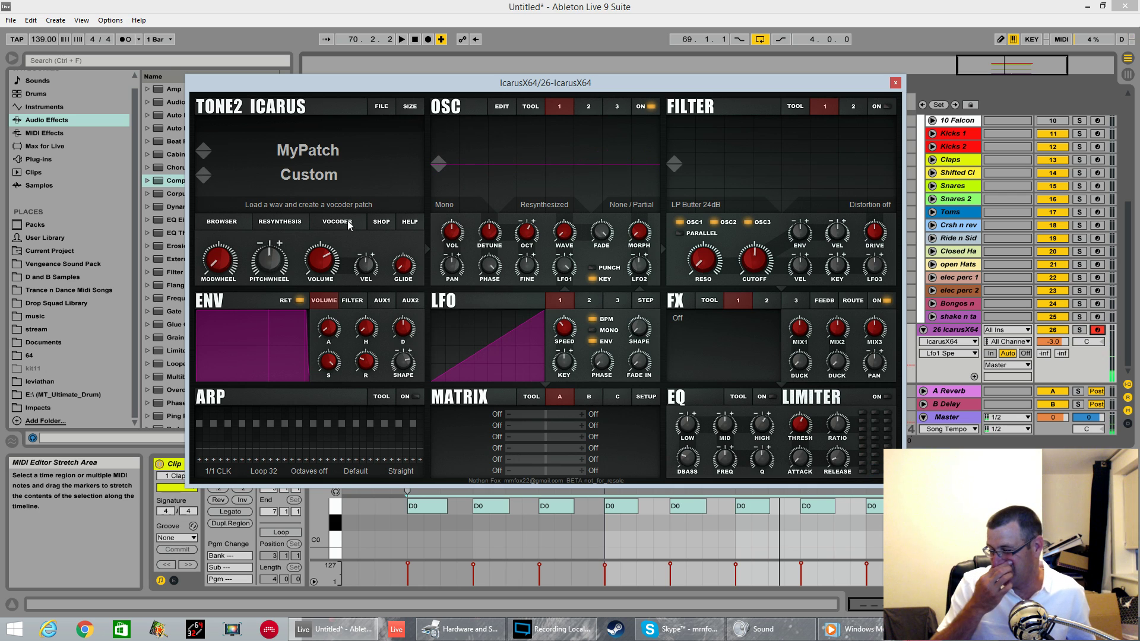
- Create a new patch from Amen Bitch.wav in the Breaks folder using Time stretch small blocks
{"action": "left_click", "coordinate": [267, 223]}
{"action": "left_click", "coordinate": [352, 341]}
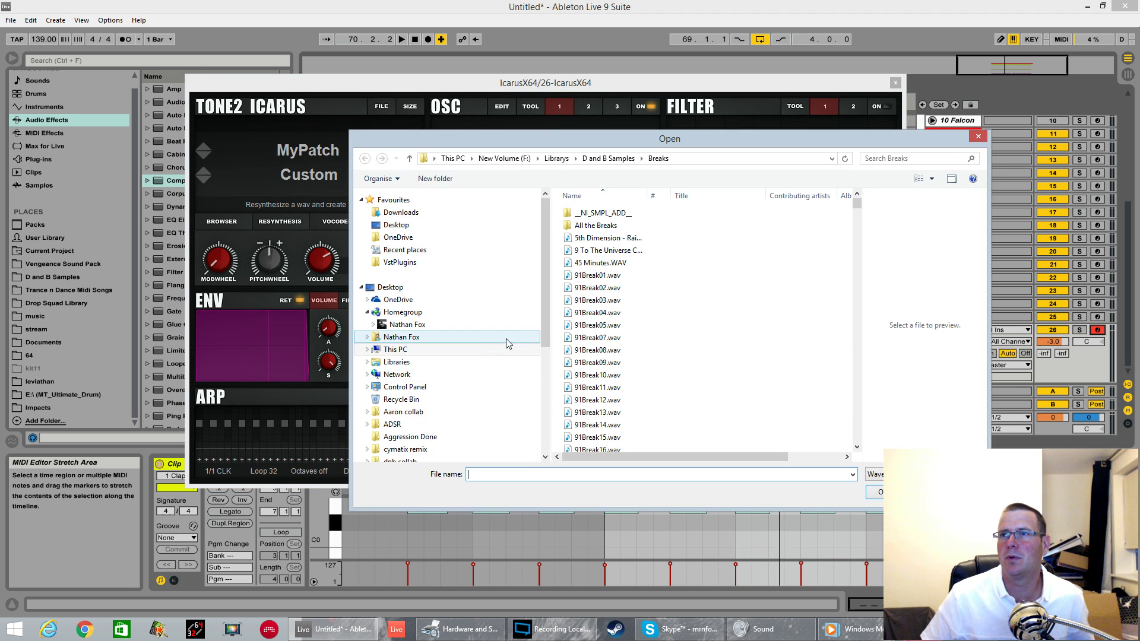
{"action": "scroll", "coordinate": [848, 216], "scroll_direction": "down", "scroll_amount": 5}
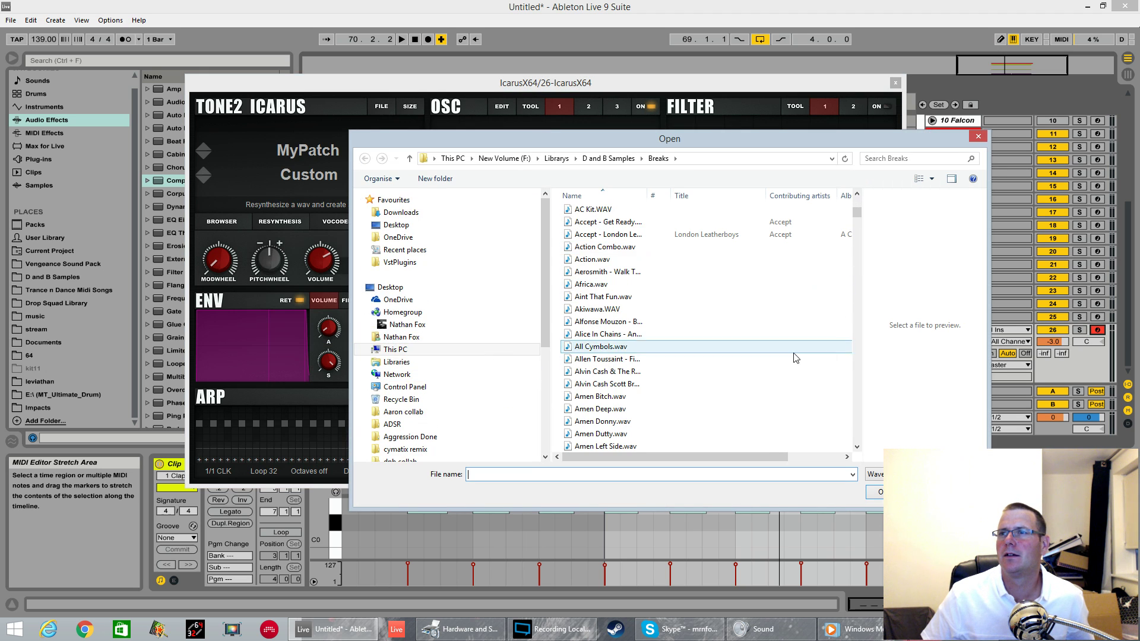
{"action": "left_click", "coordinate": [600, 396]}
{"action": "key", "text": "Return"}
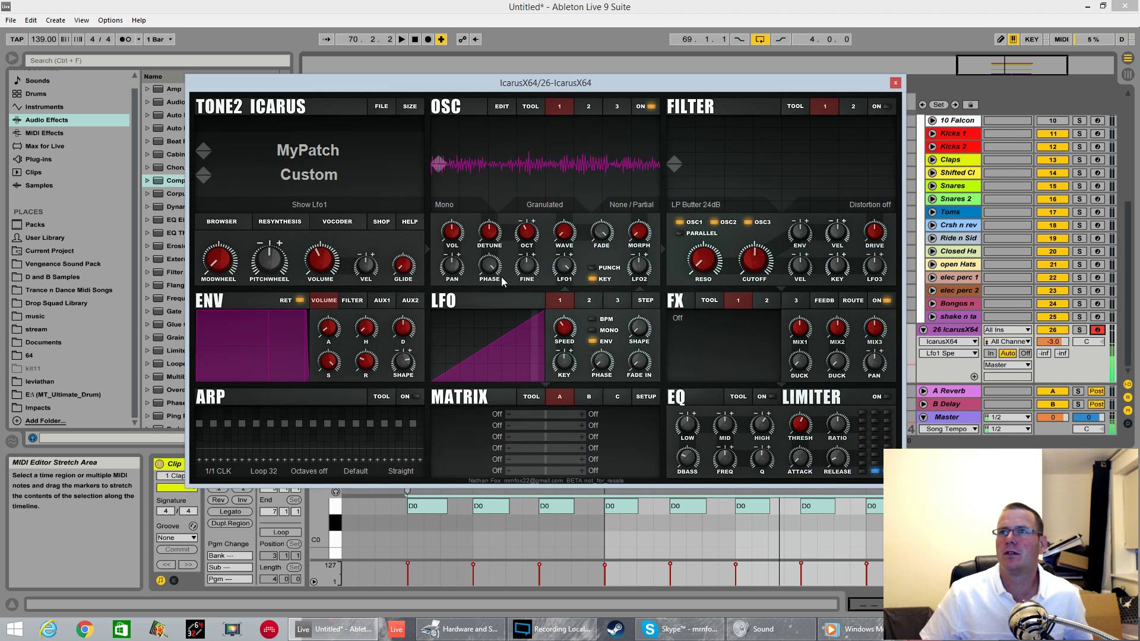
- Sync LFO 1 of the Amen break patch to BPM and turn off its one-shot envelope mode
{"action": "mouse_move", "coordinate": [568, 328]}
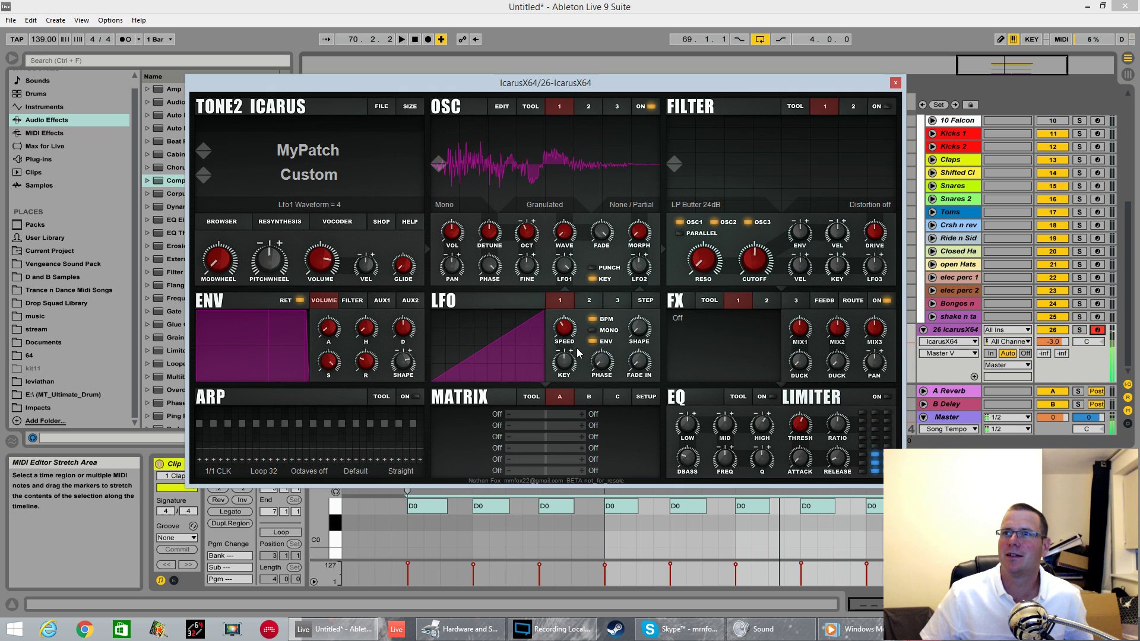
{"action": "mouse_move", "coordinate": [606, 343]}
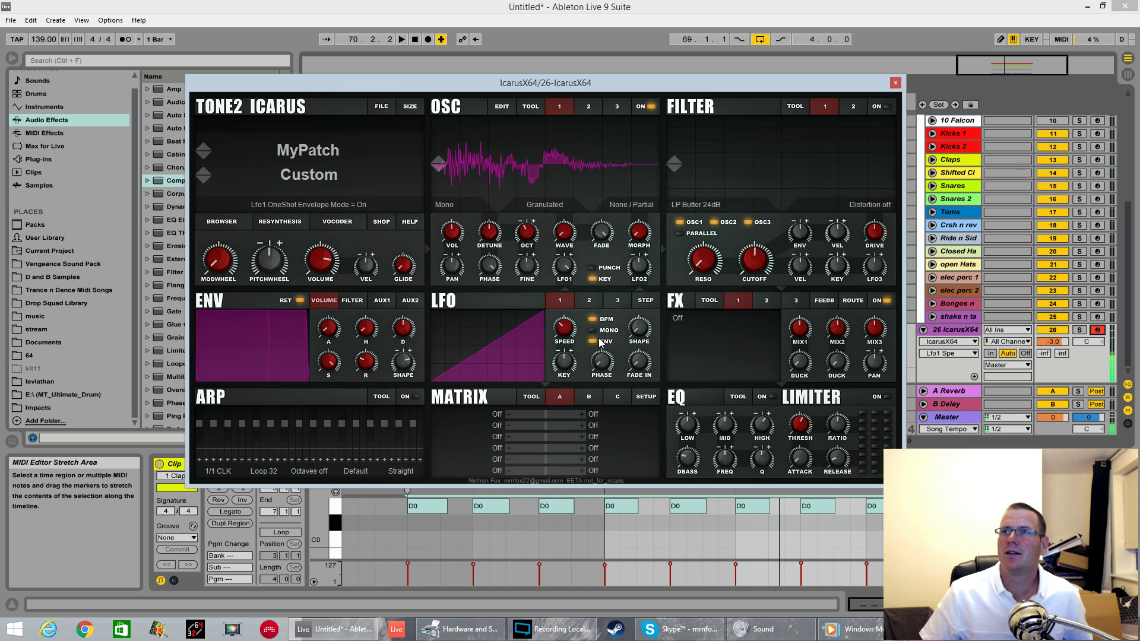
{"action": "left_click", "coordinate": [596, 340]}
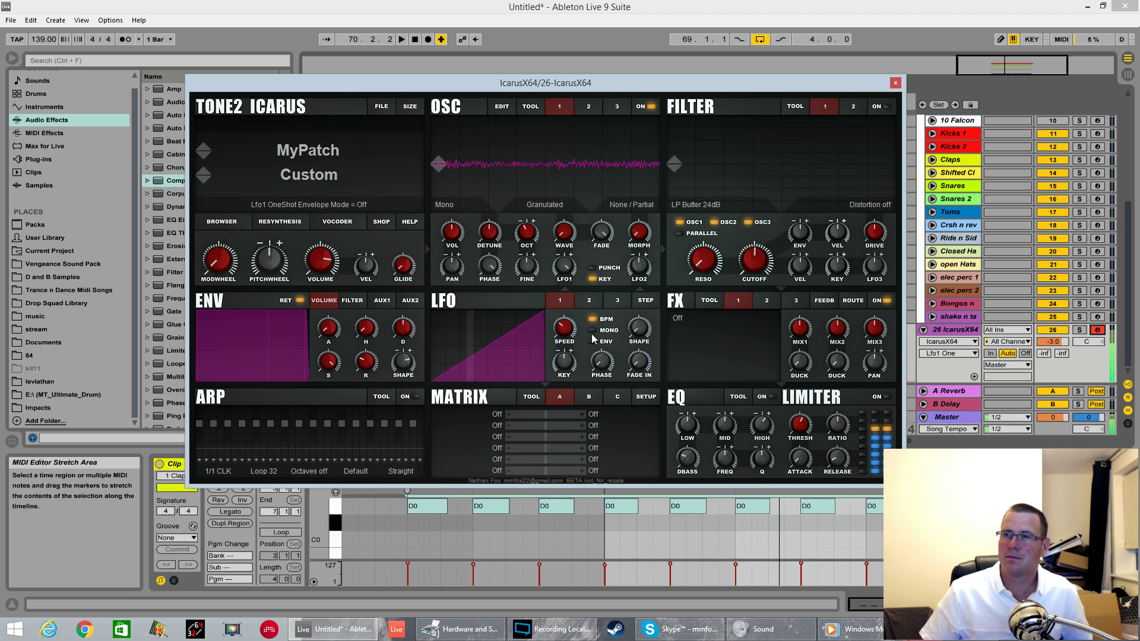
- Set oscillator 1's octave to 0 and give it HyperSaw 9 unison with adjusted detune
{"action": "left_click", "coordinate": [530, 233]}
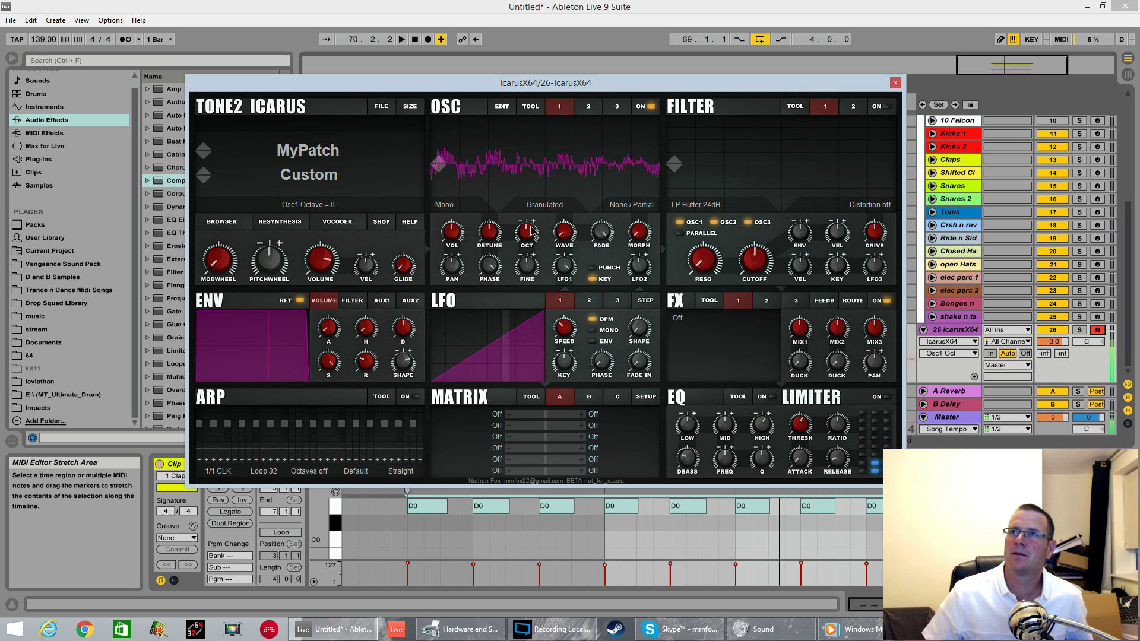
{"action": "left_click", "coordinate": [450, 208]}
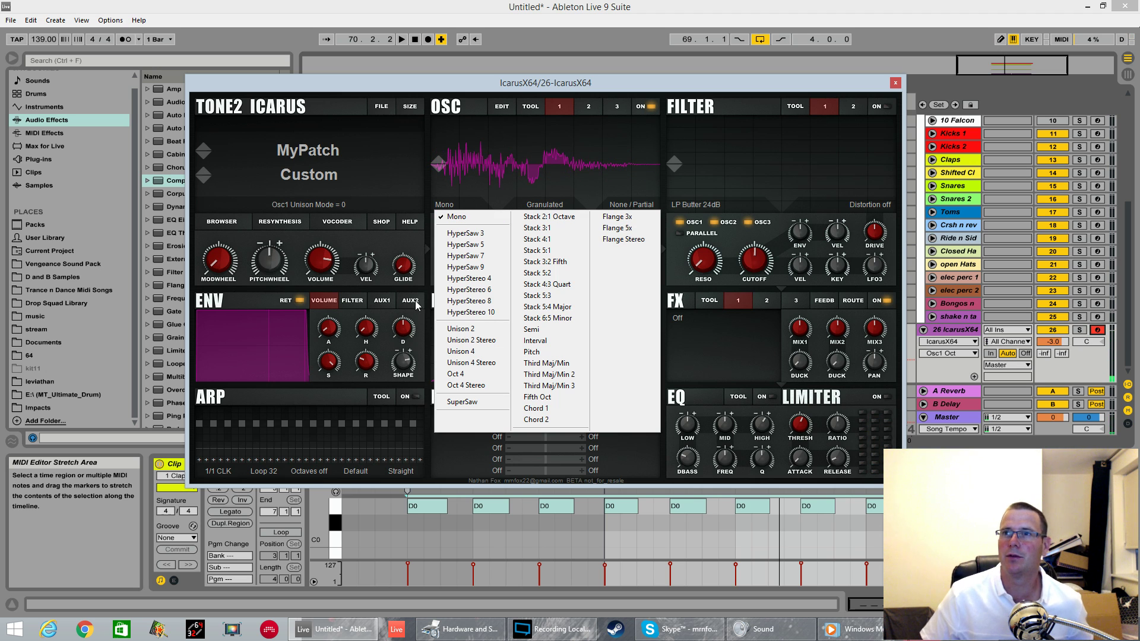
{"action": "left_click", "coordinate": [468, 268]}
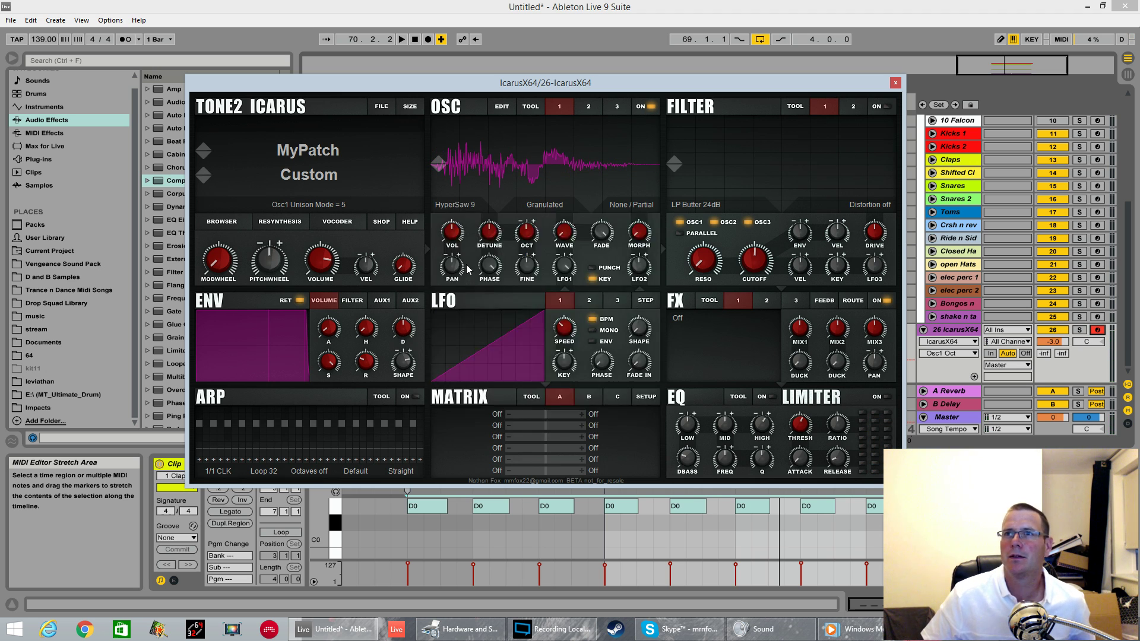
{"action": "left_click_drag", "start_coordinate": [490, 236], "coordinate": [493, 215]}
- Start playback and balance the levels, with the Icarus track at -5.6 dB and the synth's master volume at 80
{"action": "key", "text": "space"}
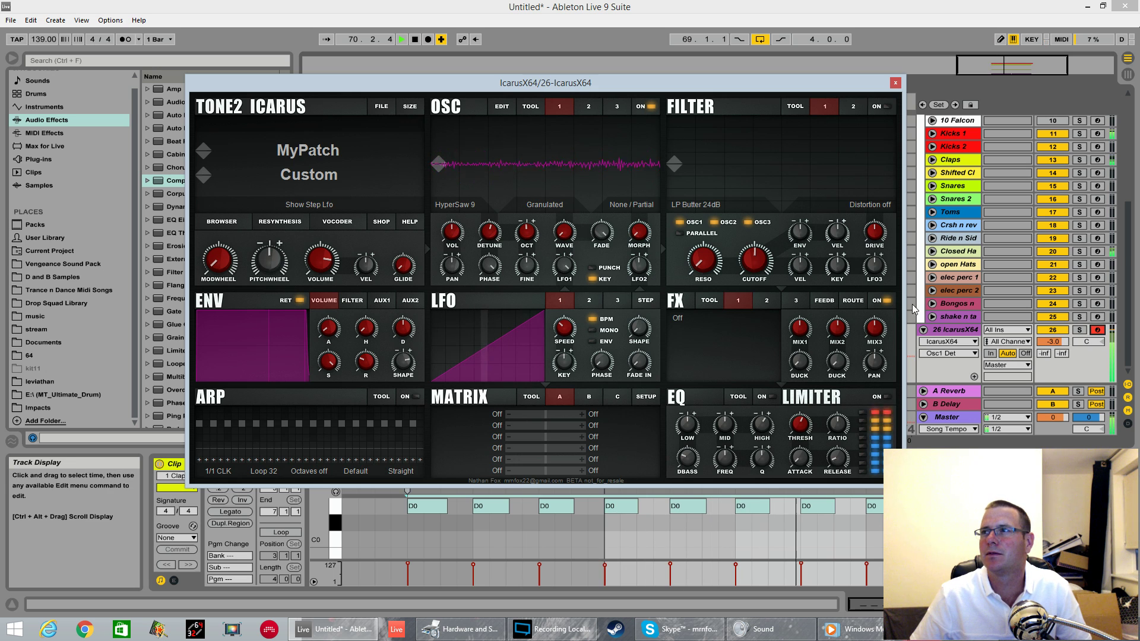
{"action": "left_click_drag", "start_coordinate": [1052, 341], "coordinate": [1053, 356]}
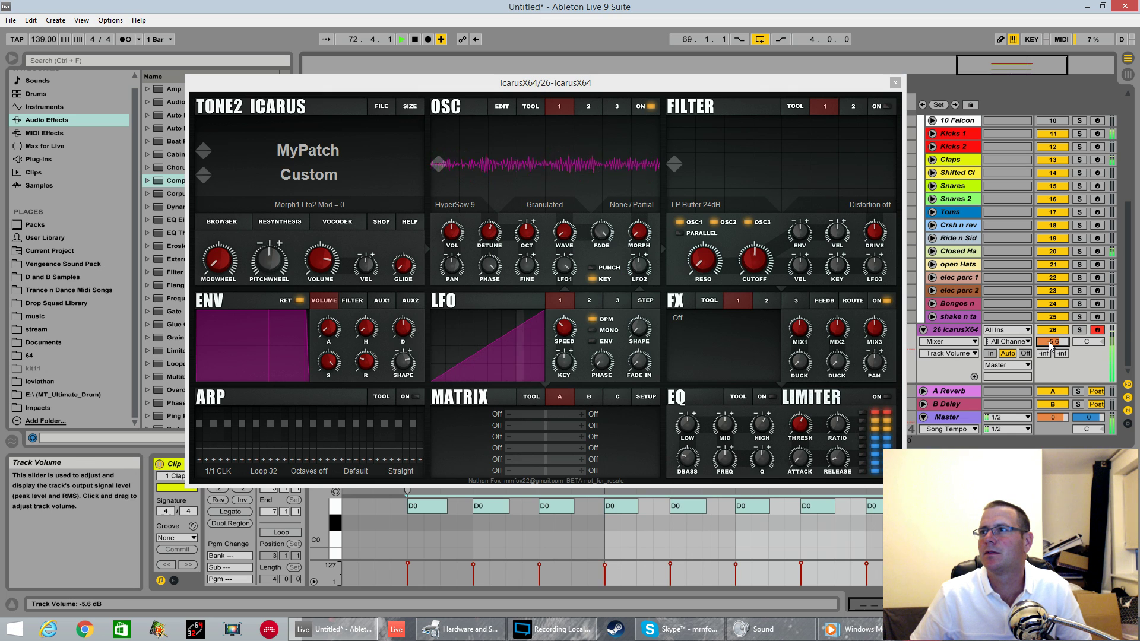
{"action": "left_click", "coordinate": [321, 267]}
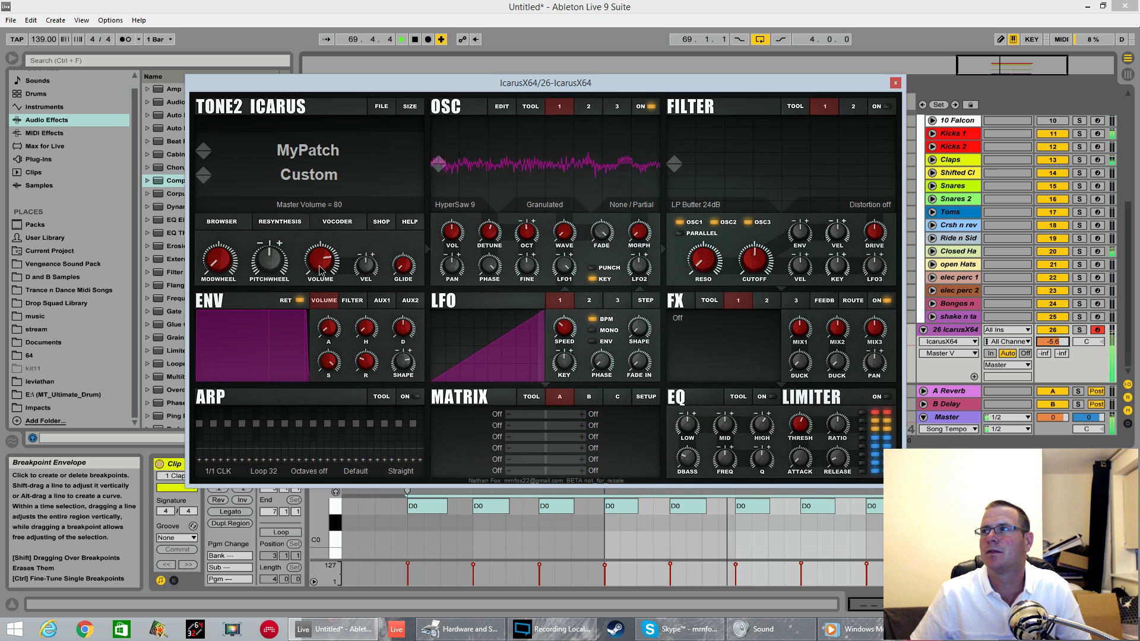
- Set oscillator 1's morph mode to Analog with a morph amount of 56, and adjust its wave position
{"action": "left_click", "coordinate": [631, 205]}
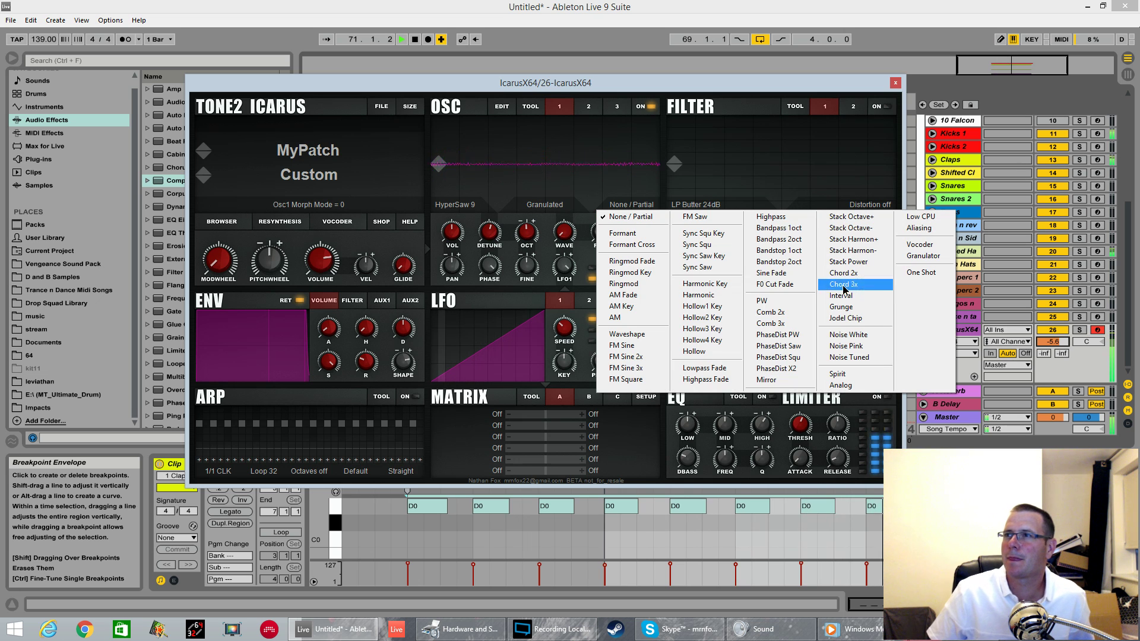
{"action": "left_click", "coordinate": [736, 294]}
{"action": "left_click_drag", "start_coordinate": [637, 173], "coordinate": [636, 166]}
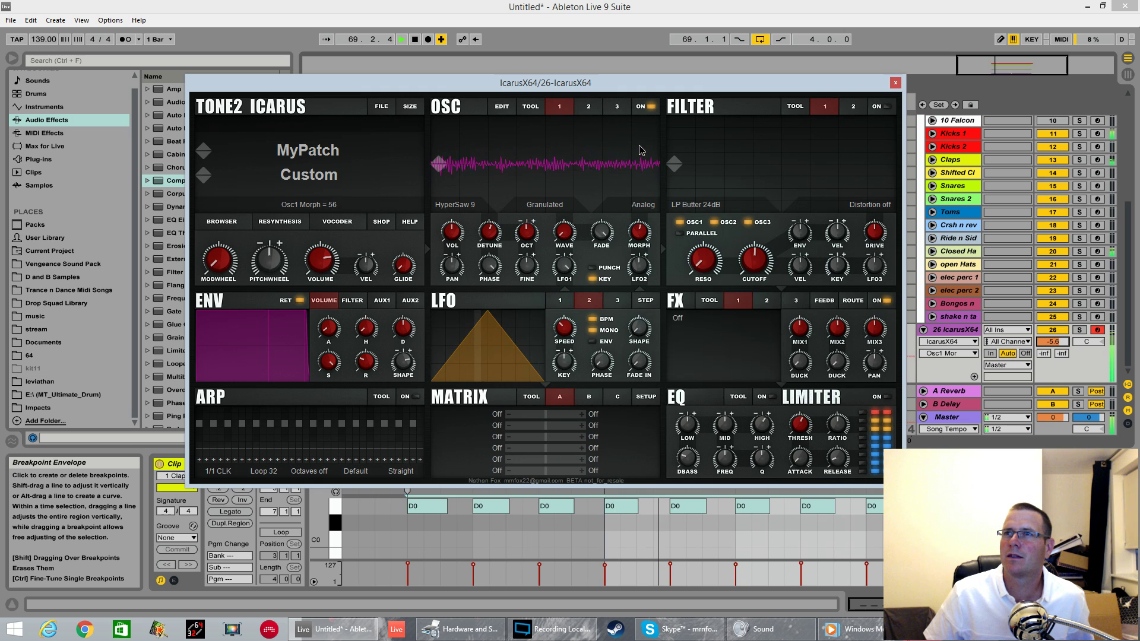
{"action": "left_click_drag", "start_coordinate": [569, 232], "coordinate": [567, 337]}
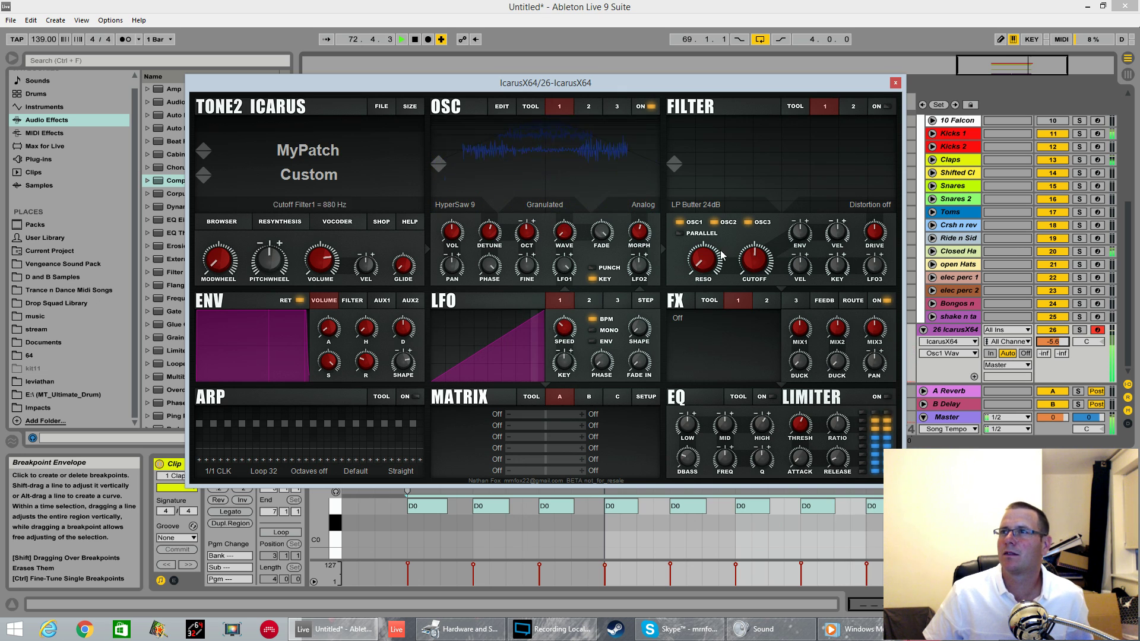
- Load Reverb Trance into effect slot 1 and adjust its mix
{"action": "left_click", "coordinate": [677, 318]}
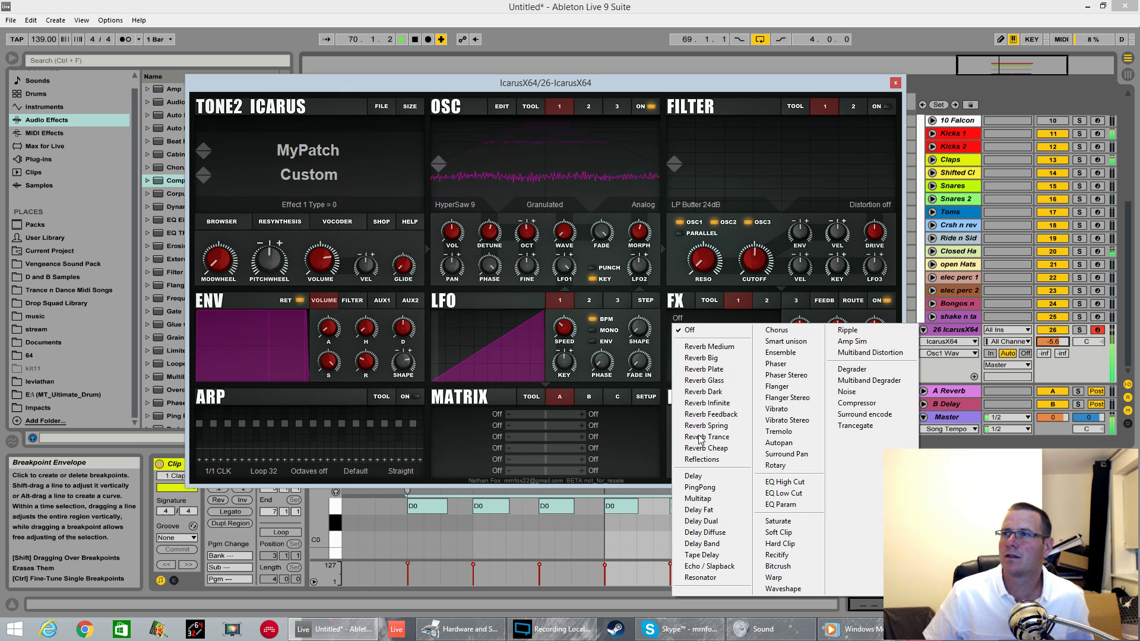
{"action": "left_click", "coordinate": [725, 437]}
{"action": "left_click", "coordinate": [800, 340]}
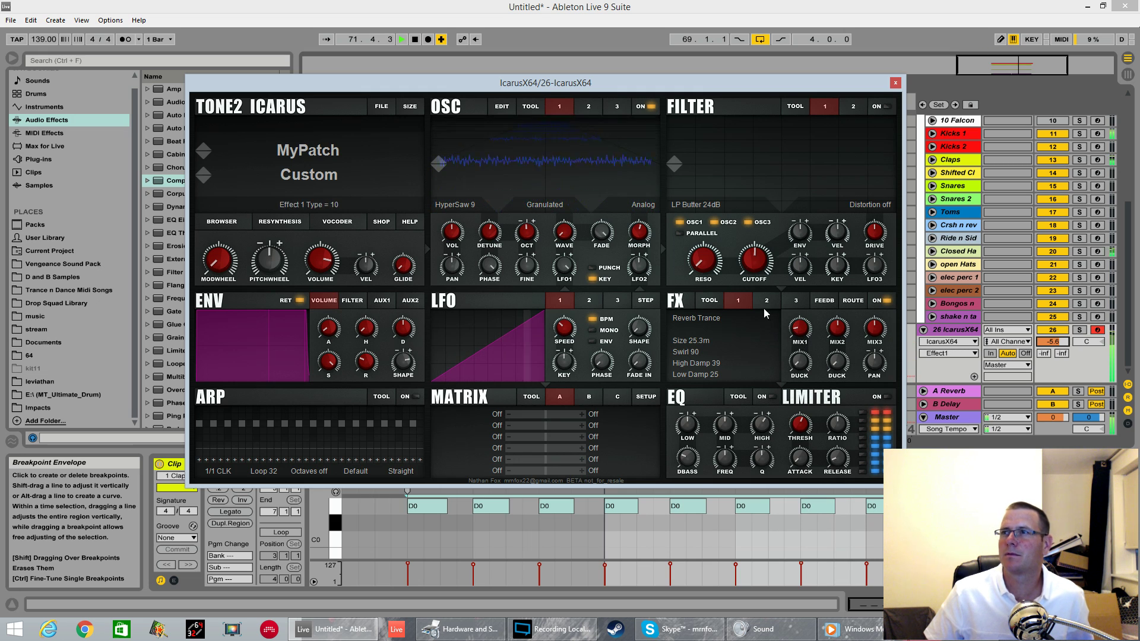
- Load a Multitap delay into effect slot 2 and Saturate into effect slot 3
{"action": "left_click", "coordinate": [679, 319]}
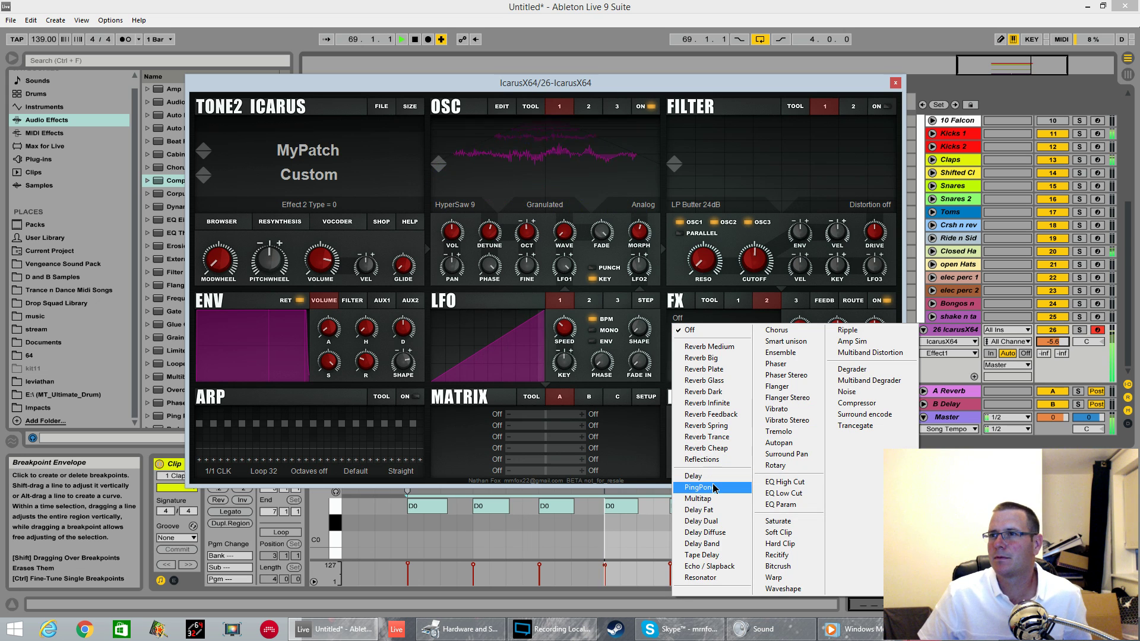
{"action": "left_click", "coordinate": [710, 501]}
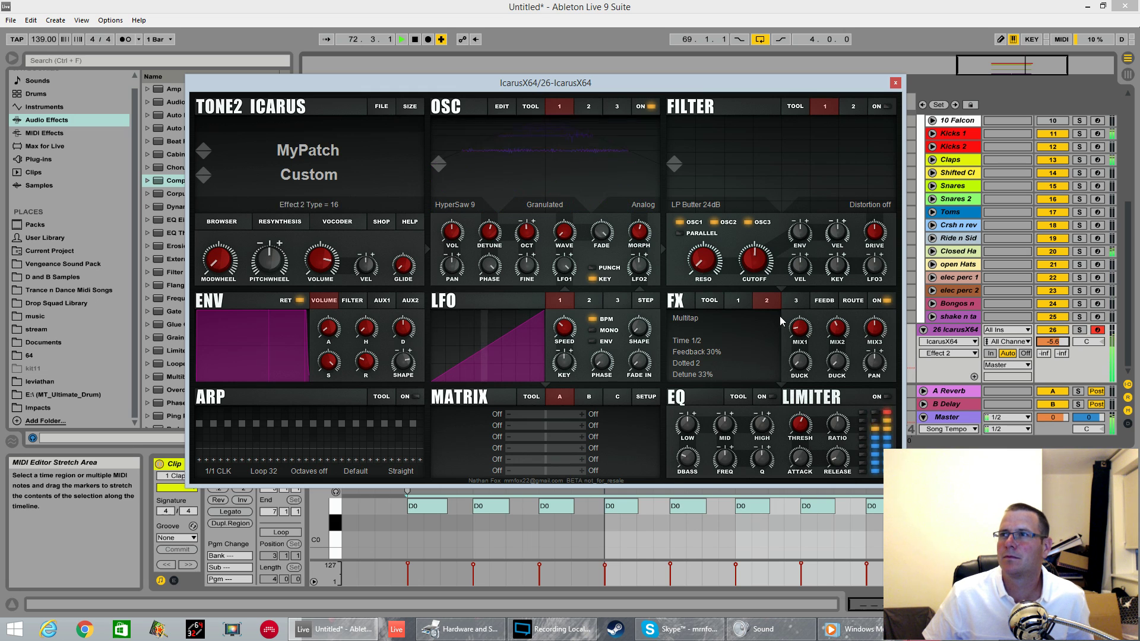
{"action": "left_click", "coordinate": [797, 300]}
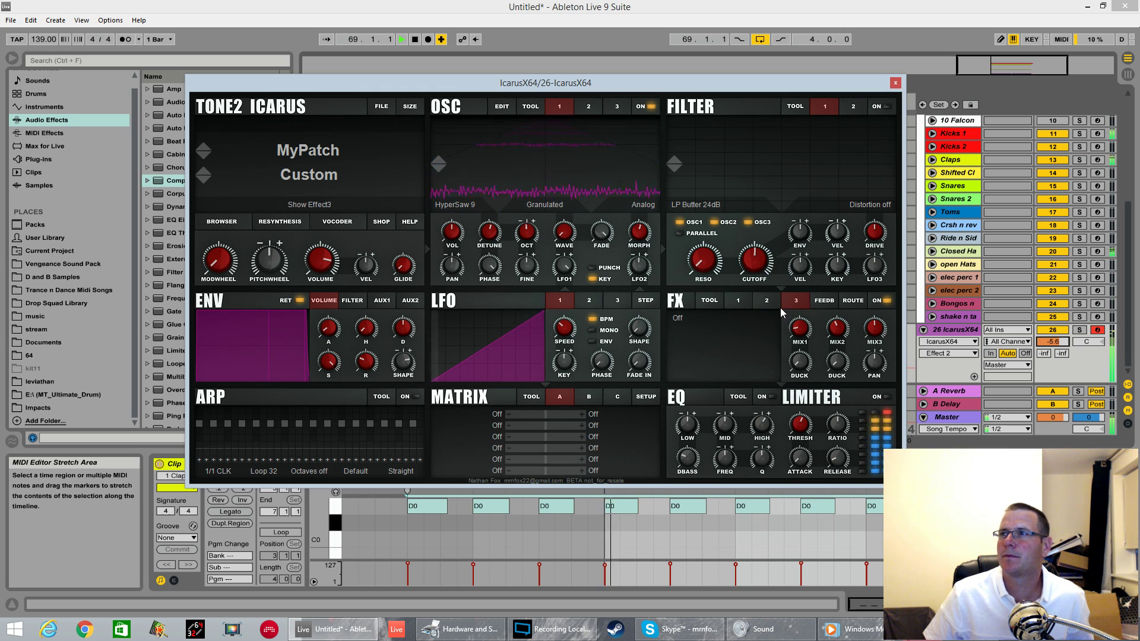
{"action": "left_click", "coordinate": [677, 320]}
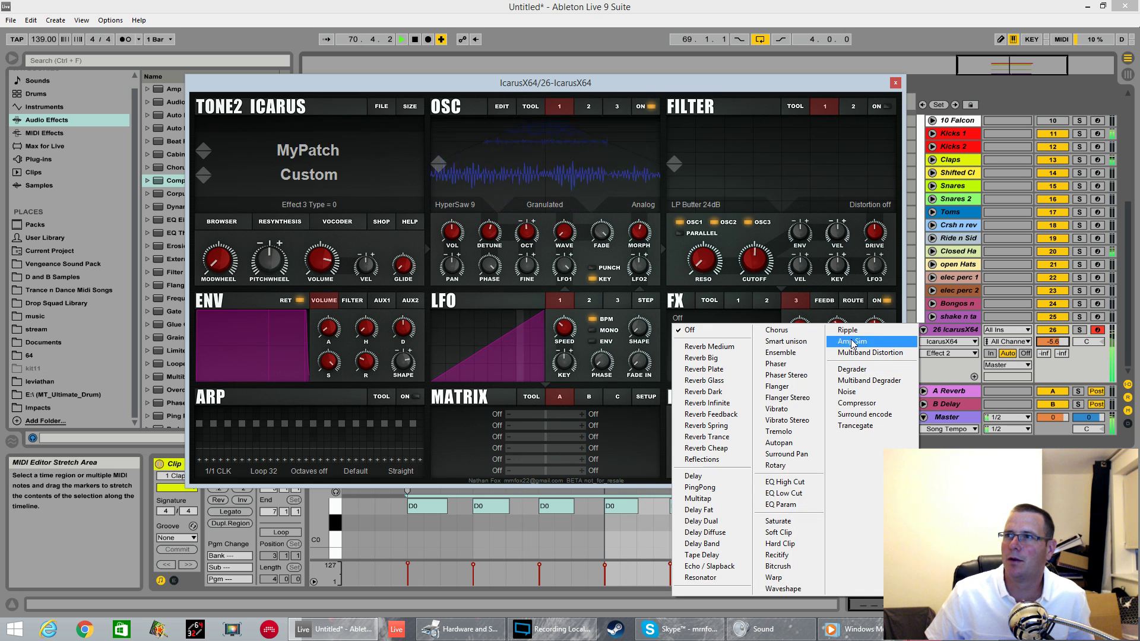
{"action": "left_click", "coordinate": [778, 521]}
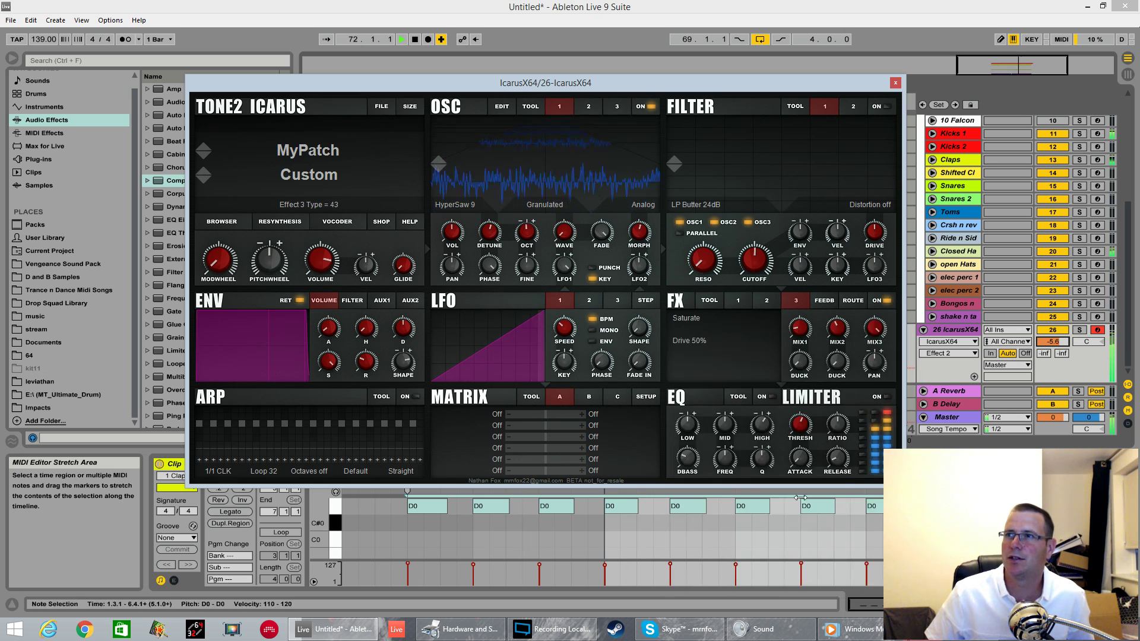
- Try the Vocal IEA type on filter 1, sweeping its cutoff to 1352 Hz
{"action": "left_click", "coordinate": [873, 205]}
{"action": "left_click", "coordinate": [722, 170]}
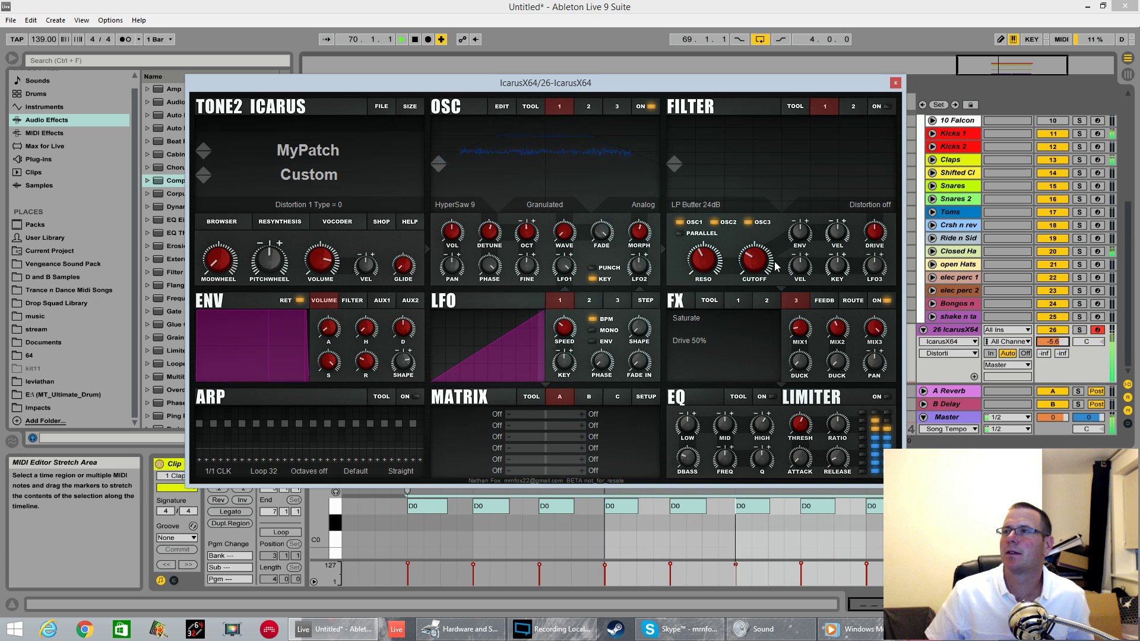
{"action": "left_click", "coordinate": [707, 208]}
{"action": "left_click", "coordinate": [780, 386]}
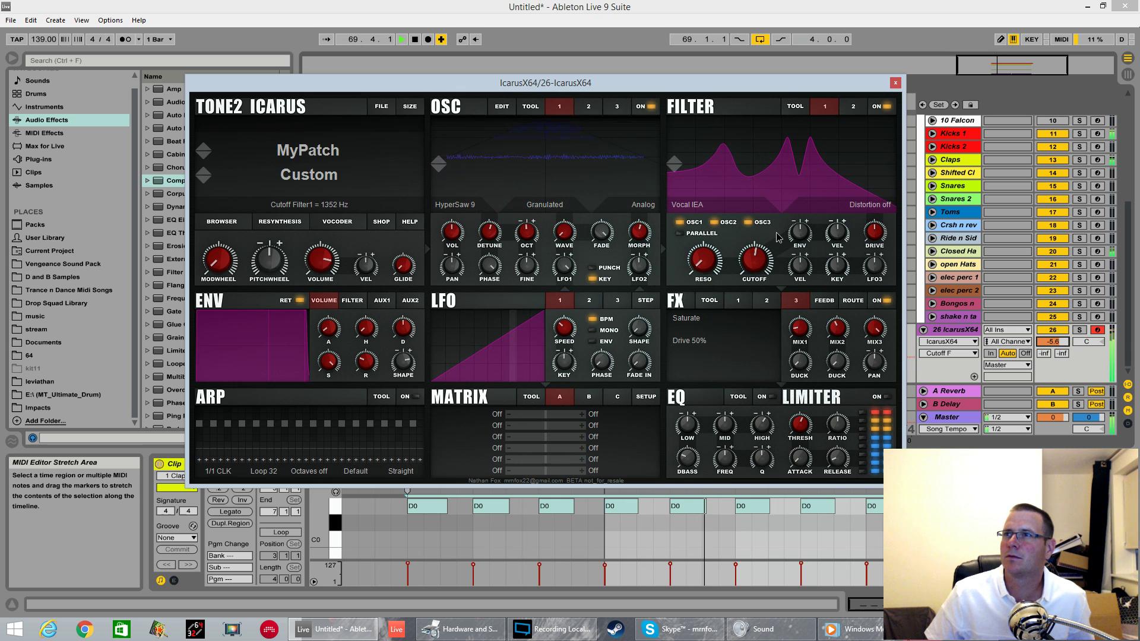
- Try the Ringmod type on filter 1, varying its resonance and sweeping the cutoff from 22050 down to 168 Hz
{"action": "left_click", "coordinate": [701, 209]}
{"action": "left_click", "coordinate": [888, 351]}
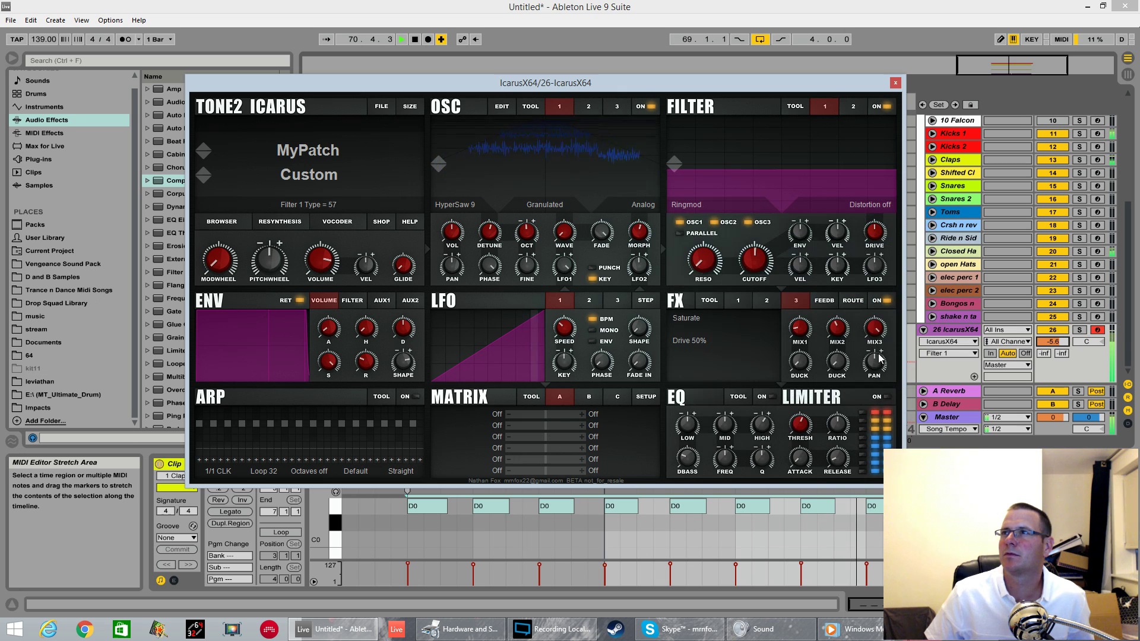
{"action": "left_click_drag", "start_coordinate": [699, 263], "coordinate": [717, 198]}
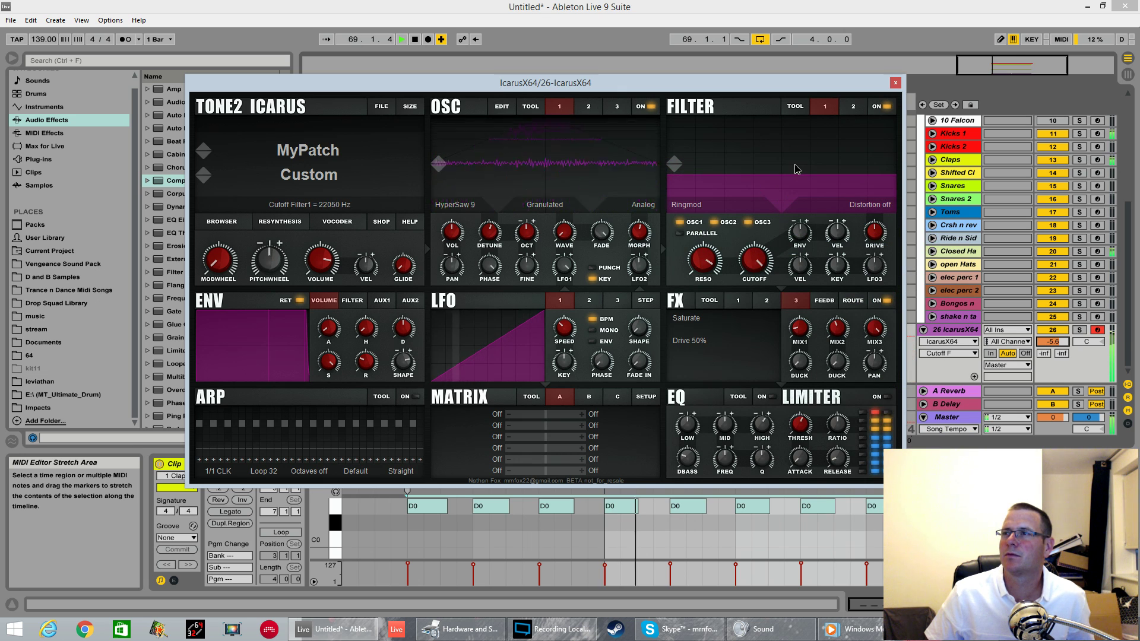
{"action": "left_click_drag", "start_coordinate": [710, 260], "coordinate": [718, 360]}
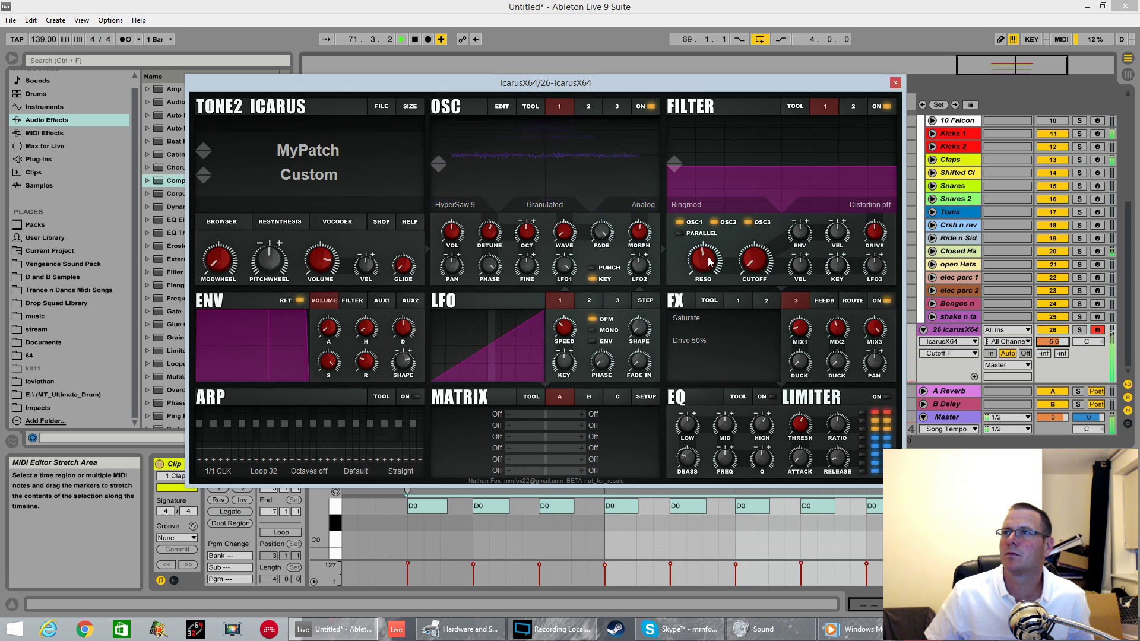
{"action": "left_click_drag", "start_coordinate": [710, 261], "coordinate": [729, 407]}
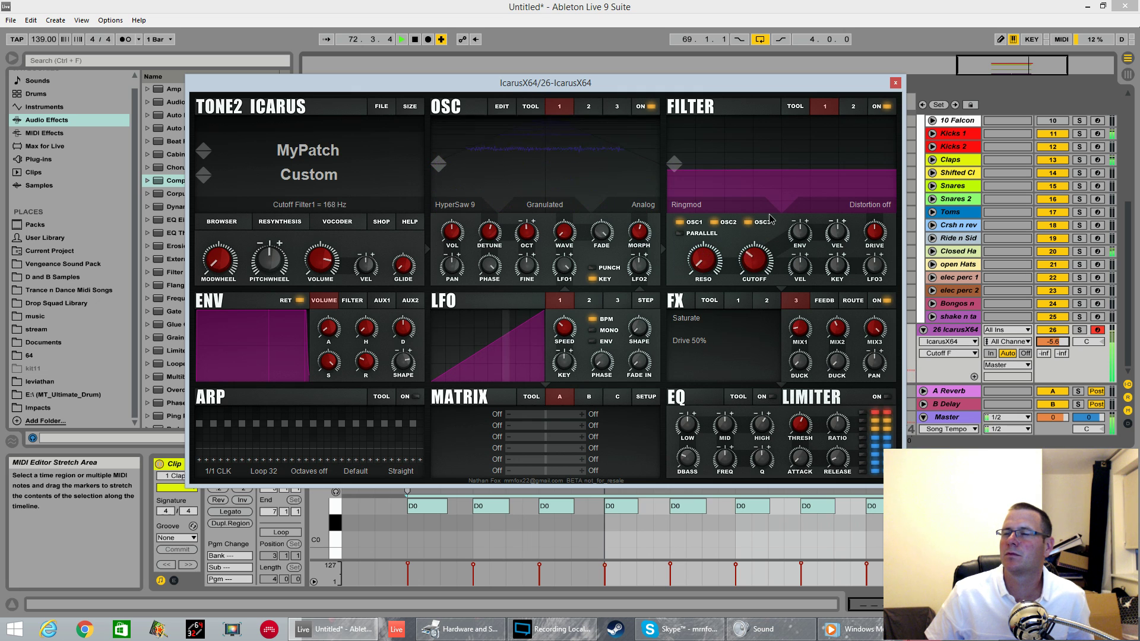
- Change filter 1 to BP Analog 24dB and adjust its cutoff
{"action": "left_click", "coordinate": [716, 205]}
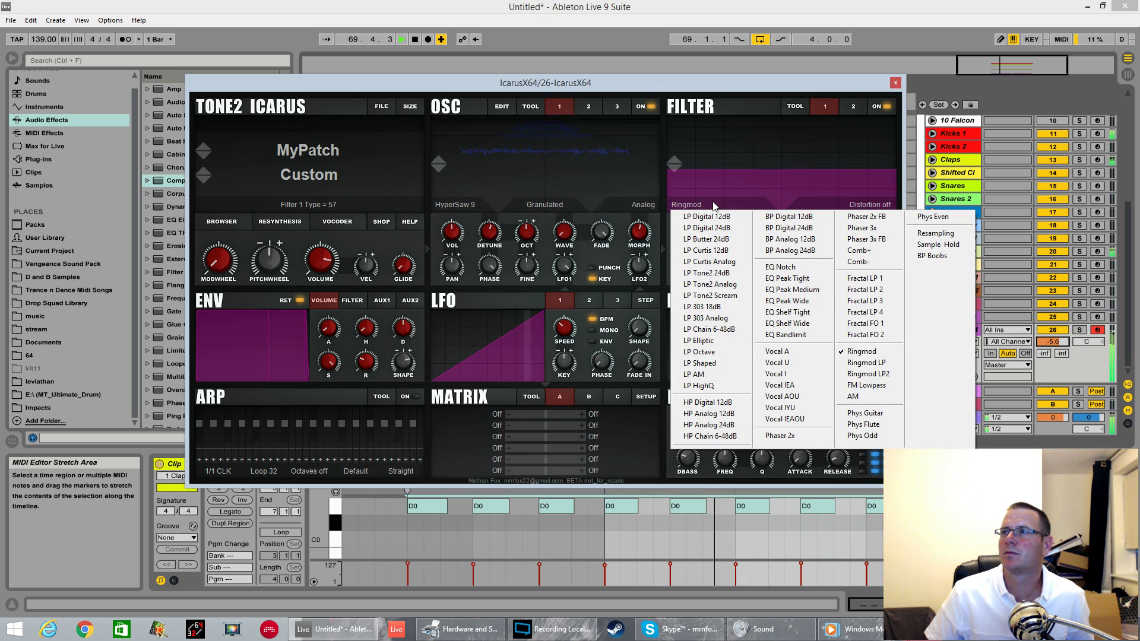
{"action": "left_click", "coordinate": [795, 250]}
{"action": "left_click_drag", "start_coordinate": [748, 266], "coordinate": [750, 284]}
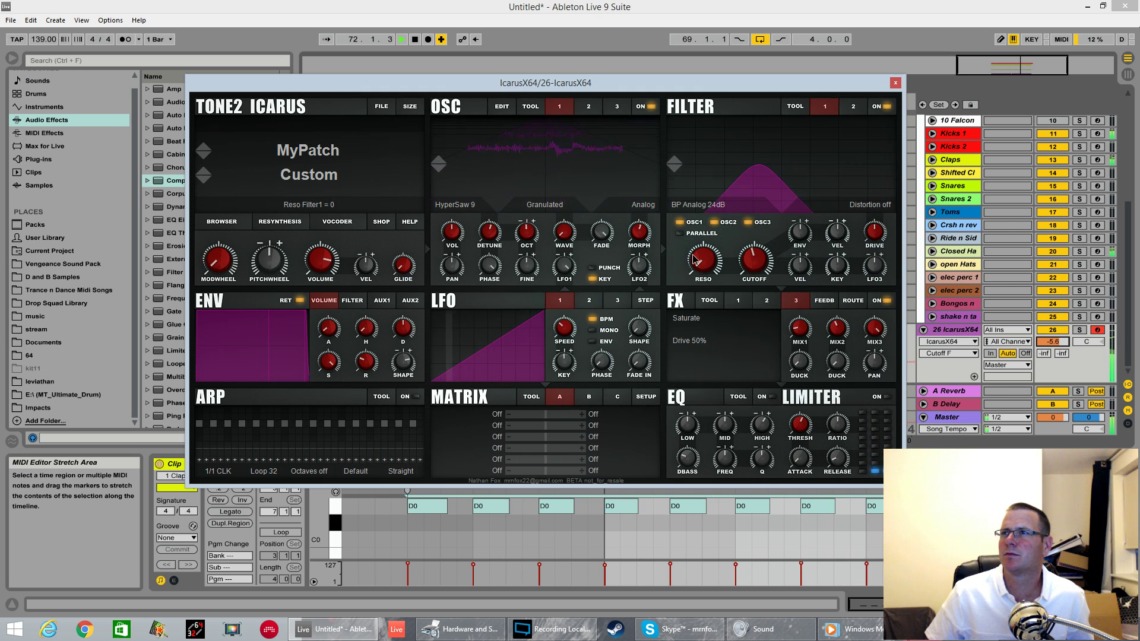
- Modulate filter 1's cutoff with LFO 3, using a 168 Hz cutoff and a resonance of 32
{"action": "left_click_drag", "start_coordinate": [870, 264], "coordinate": [873, 250]}
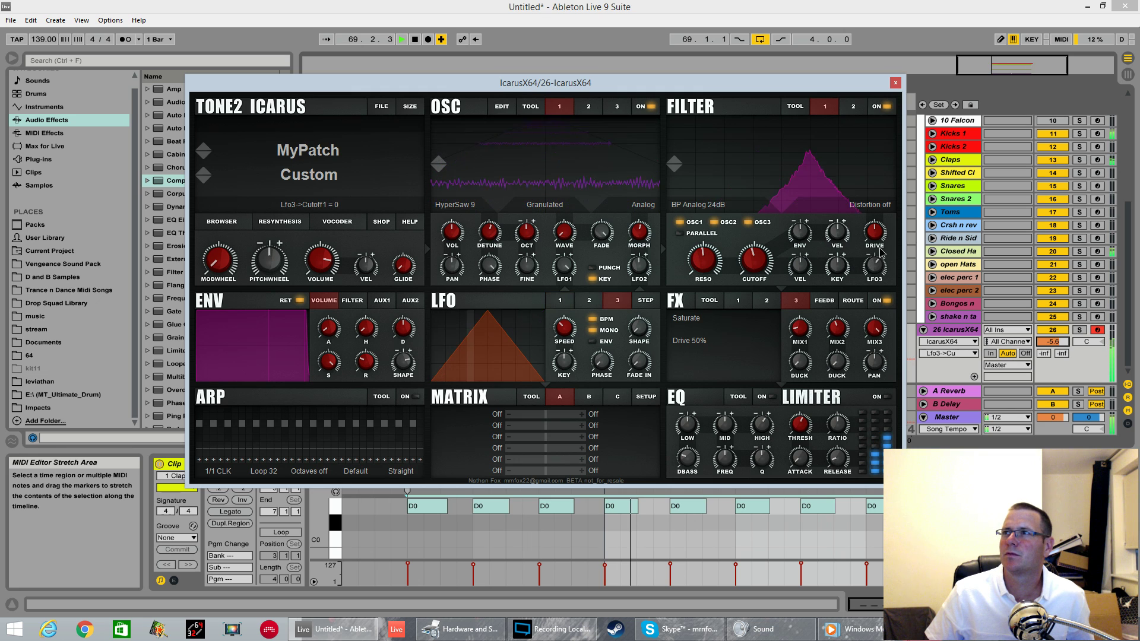
{"action": "left_click_drag", "start_coordinate": [754, 261], "coordinate": [764, 287]}
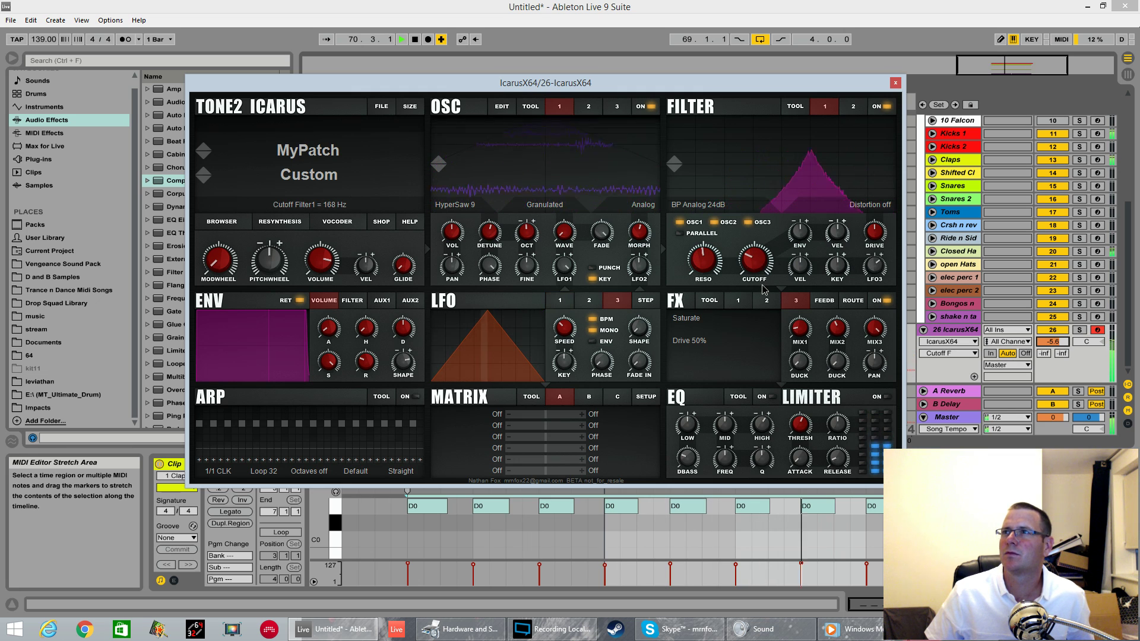
{"action": "left_click_drag", "start_coordinate": [707, 264], "coordinate": [713, 287]}
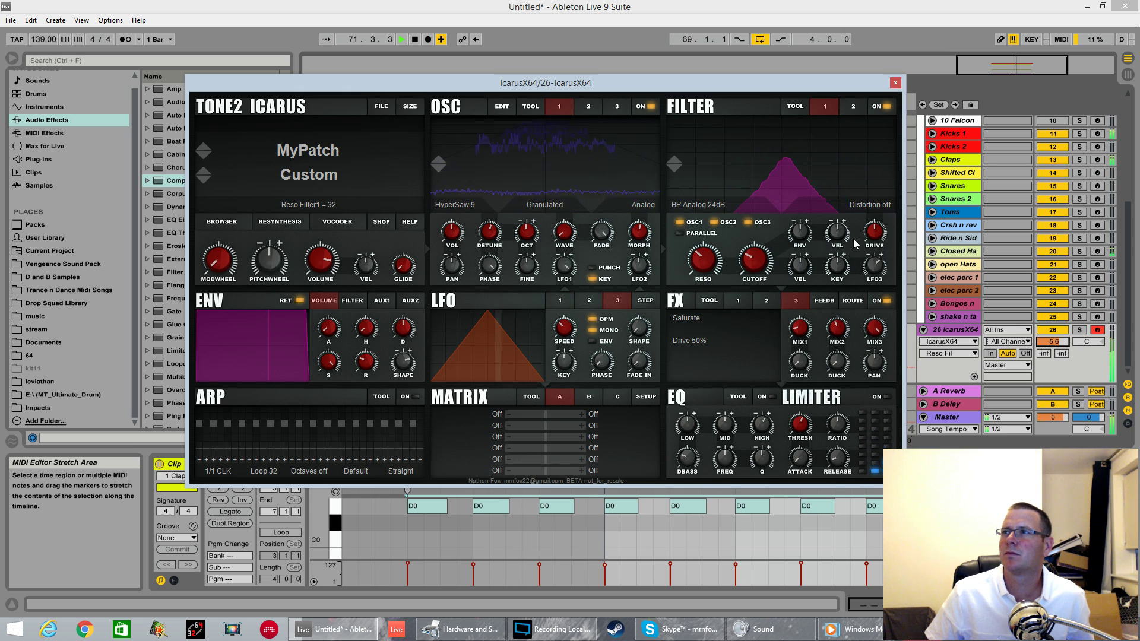
- Apply Soft Clip distortion to filter 1 and set LFO 3's speed to 1/2 CLK
{"action": "left_click_drag", "start_coordinate": [872, 243], "coordinate": [869, 238]}
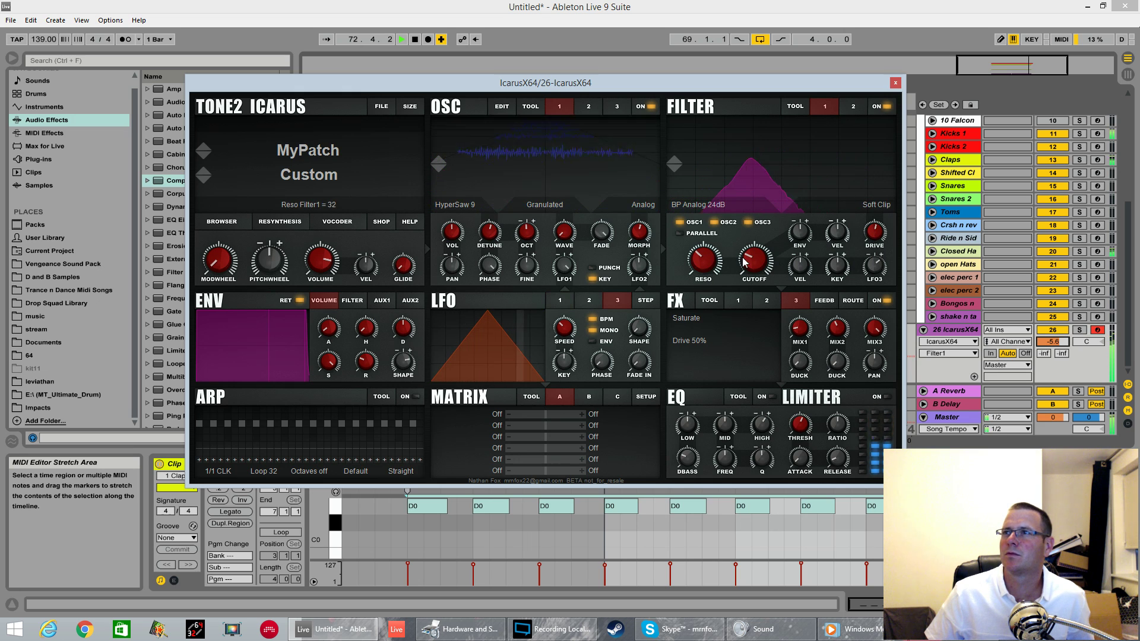
{"action": "left_click", "coordinate": [634, 332]}
{"action": "left_click", "coordinate": [565, 320]}
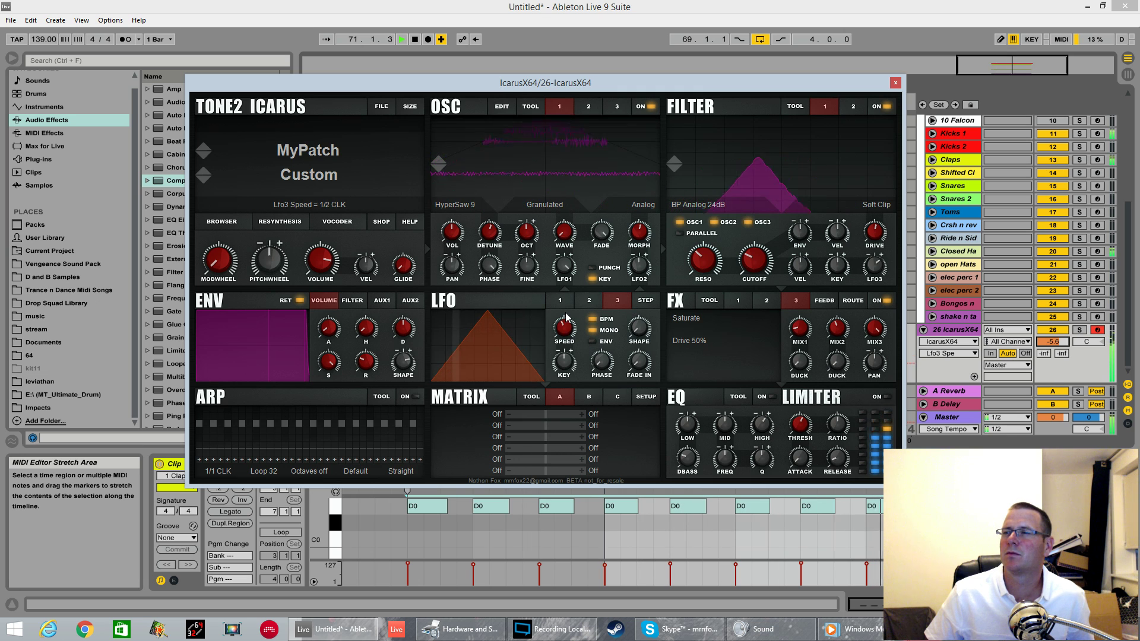
- Set filter 1's cutoff to 260 Hz and its envelope amount to -20, and reshape the filter envelope
{"action": "left_click", "coordinate": [757, 263]}
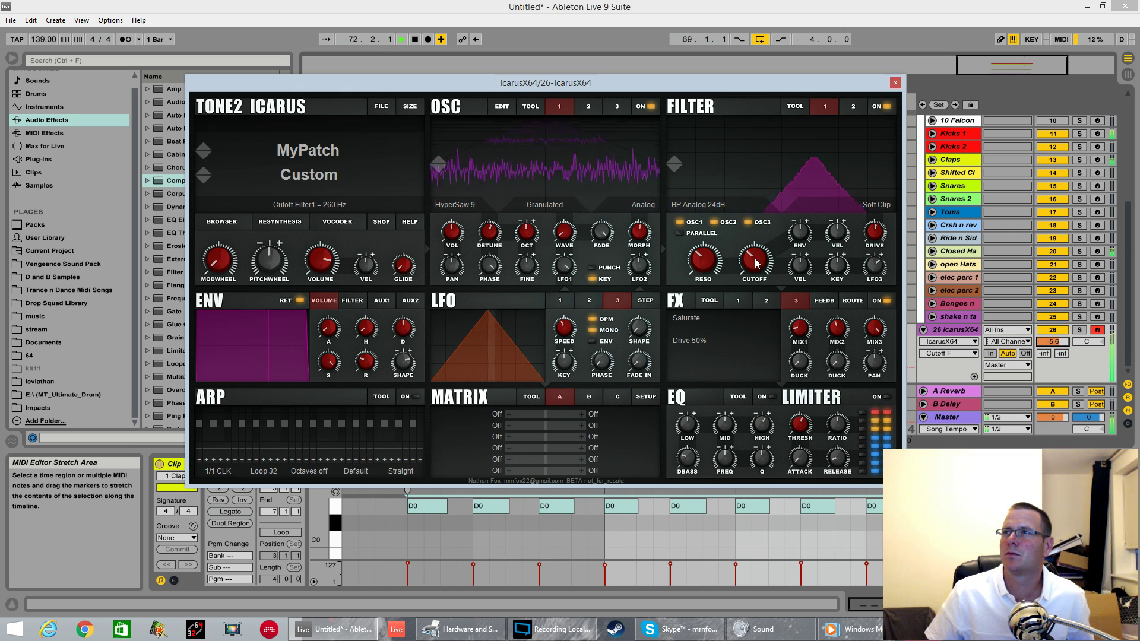
{"action": "left_click", "coordinate": [799, 237]}
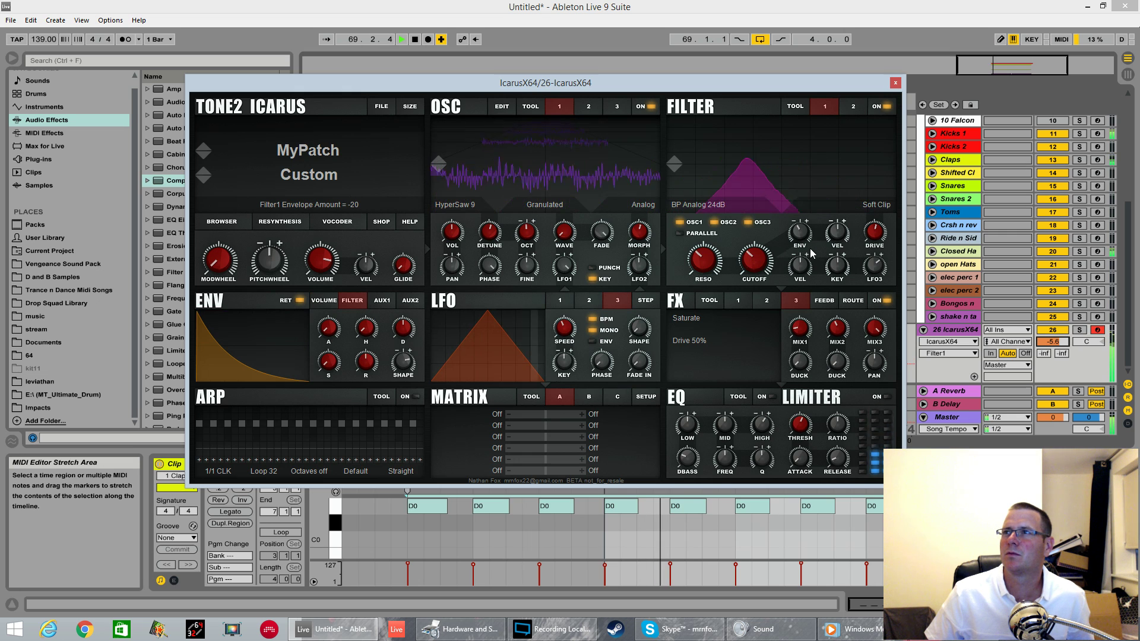
{"action": "left_click", "coordinate": [403, 328]}
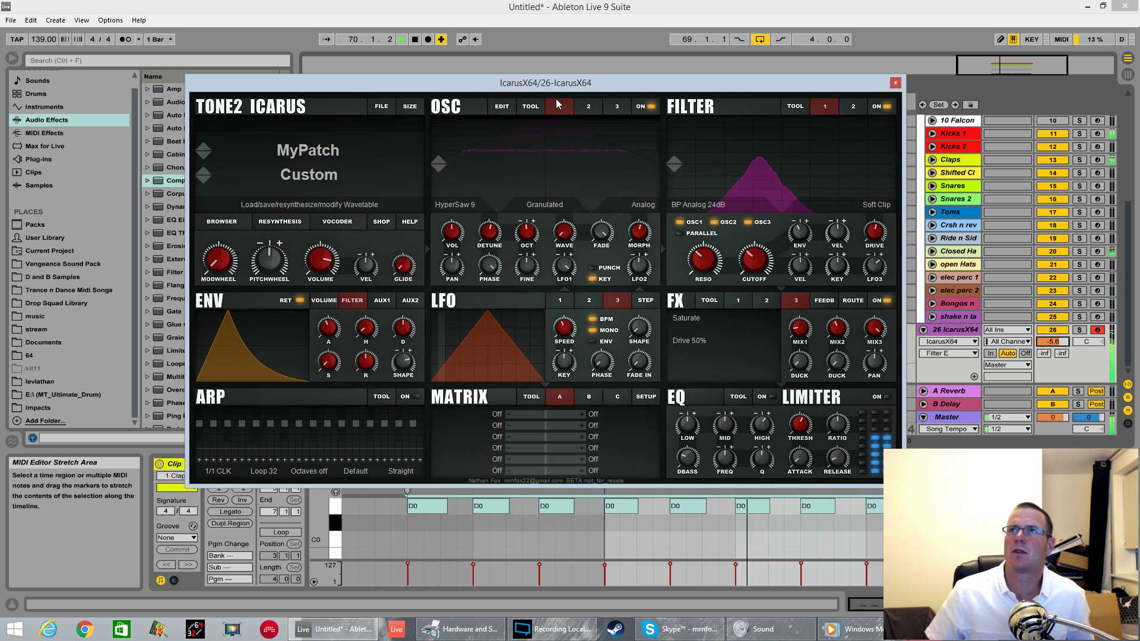
- Apply the current morph to oscillator 1's wavetable
{"action": "left_click", "coordinate": [510, 145]}
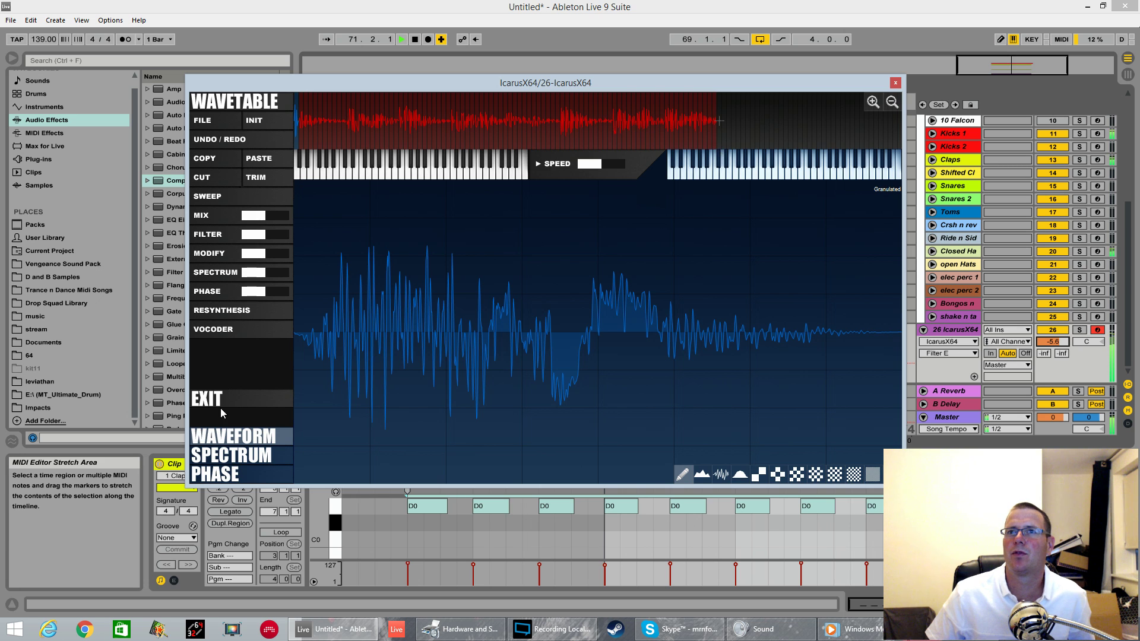
{"action": "left_click", "coordinate": [220, 406]}
{"action": "left_click", "coordinate": [530, 107]}
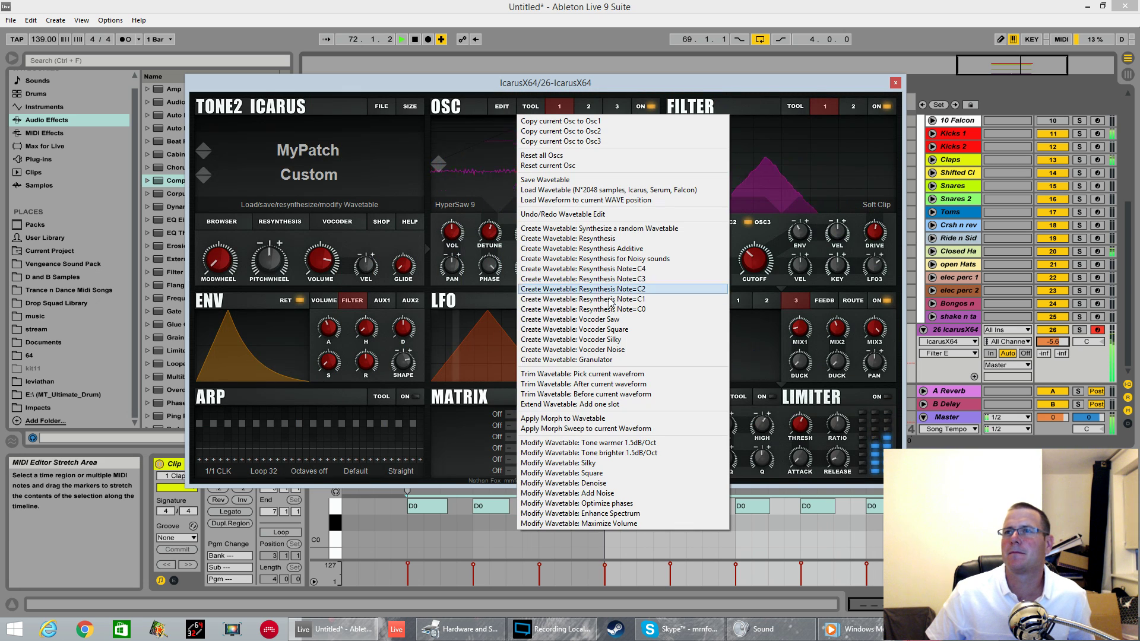
{"action": "left_click", "coordinate": [588, 419]}
- Set oscillator 1's morph type to PhaseDist Squ with a morph amount of 18
{"action": "left_click", "coordinate": [636, 209]}
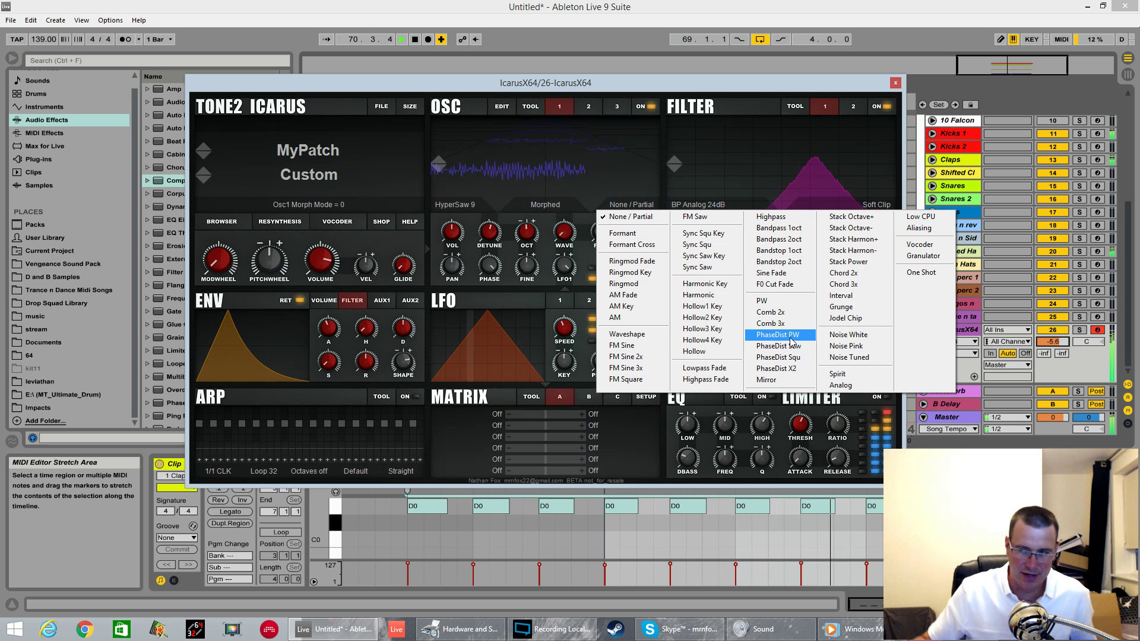
{"action": "left_click", "coordinate": [784, 356]}
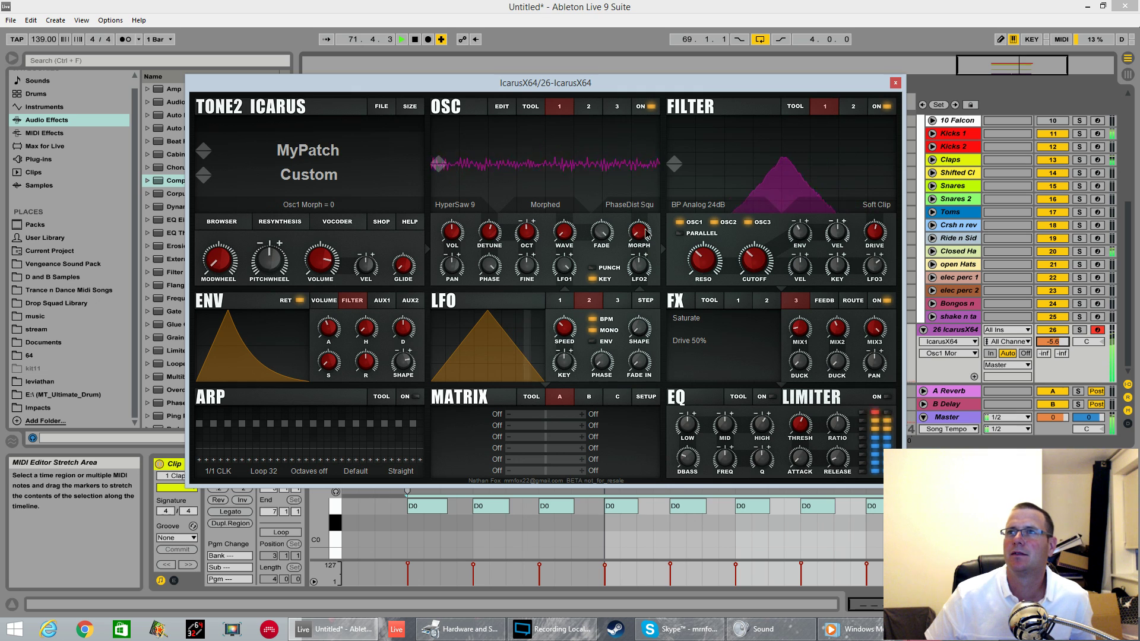
{"action": "left_click_drag", "start_coordinate": [646, 234], "coordinate": [644, 208]}
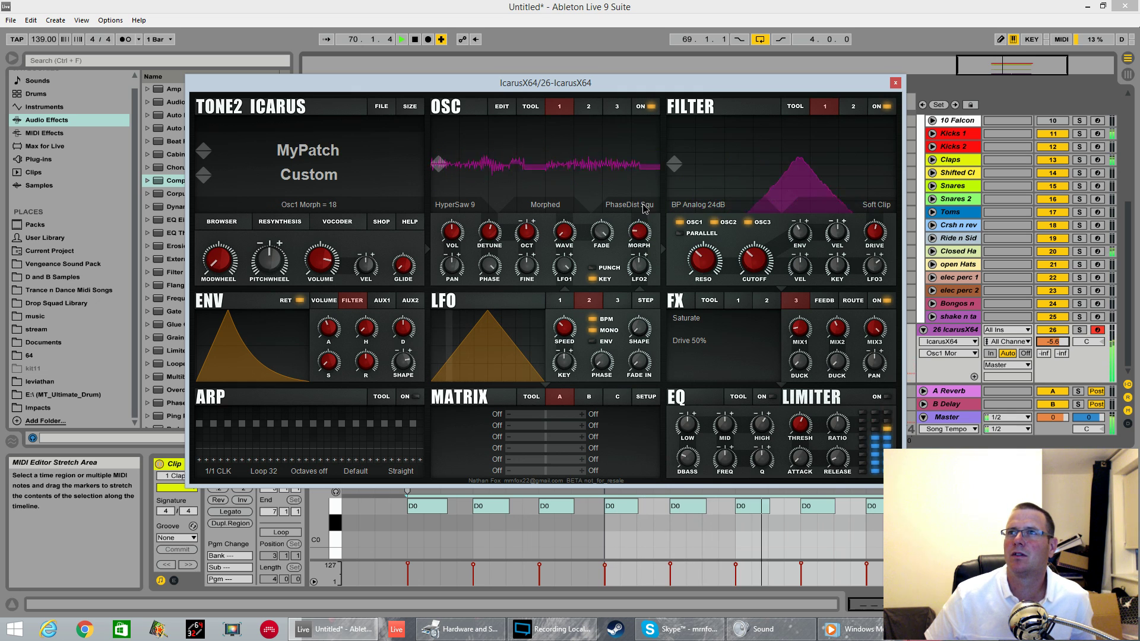
- Set oscillator 1 to octave -1 and change its unison mode to Unison 2 Stereo with a detune of 52
{"action": "left_click_drag", "start_coordinate": [527, 233], "coordinate": [527, 241]}
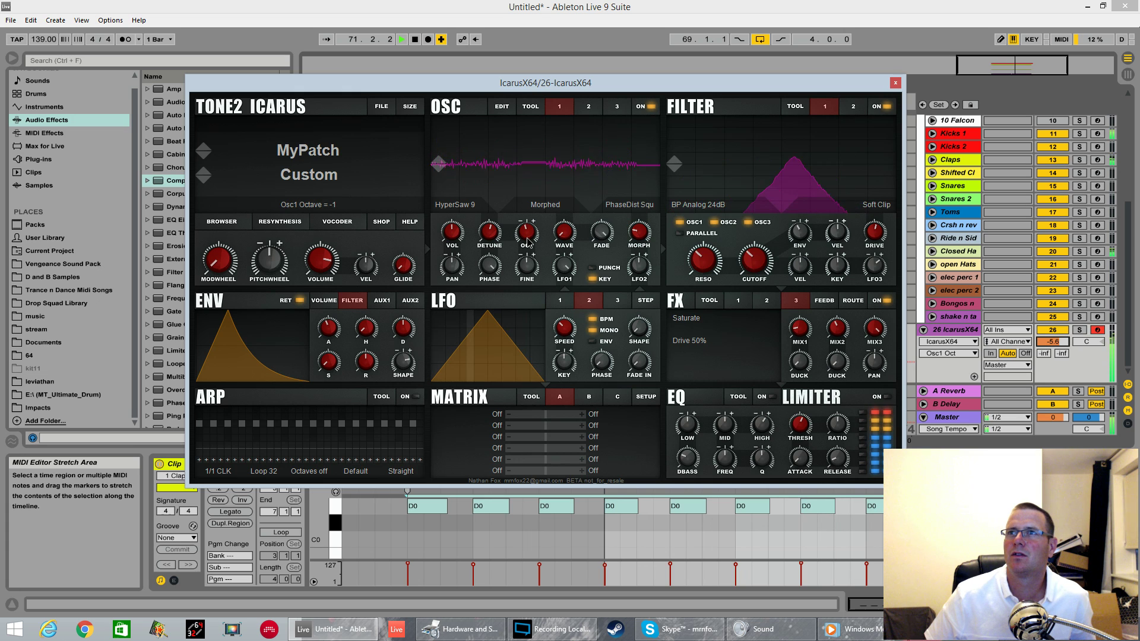
{"action": "mouse_move", "coordinate": [446, 235]}
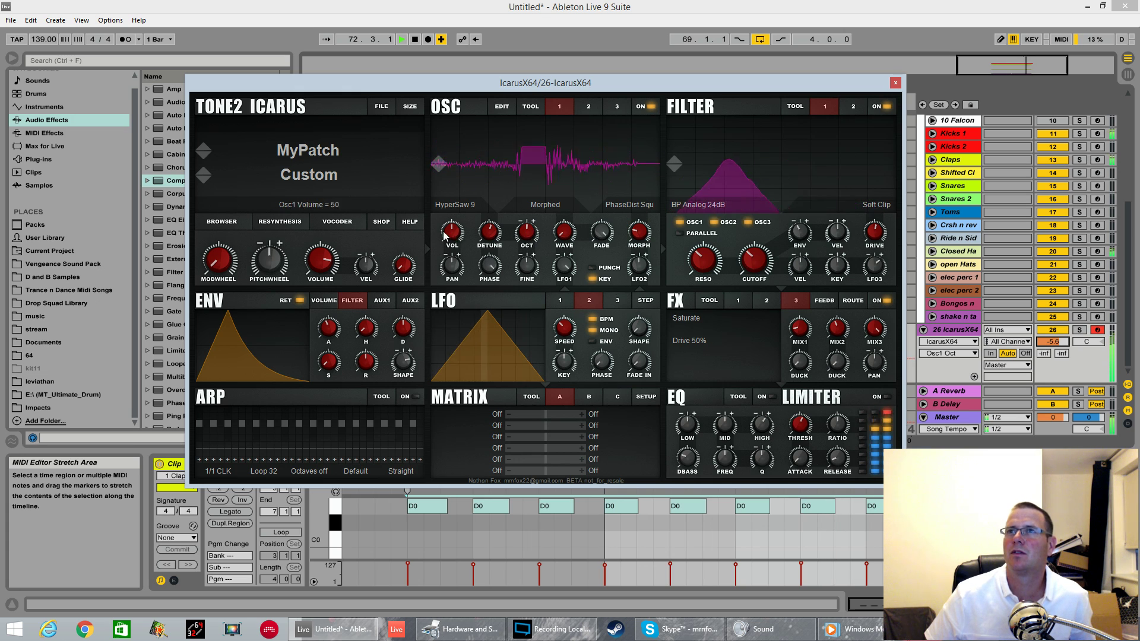
{"action": "left_click_drag", "start_coordinate": [482, 232], "coordinate": [479, 225]}
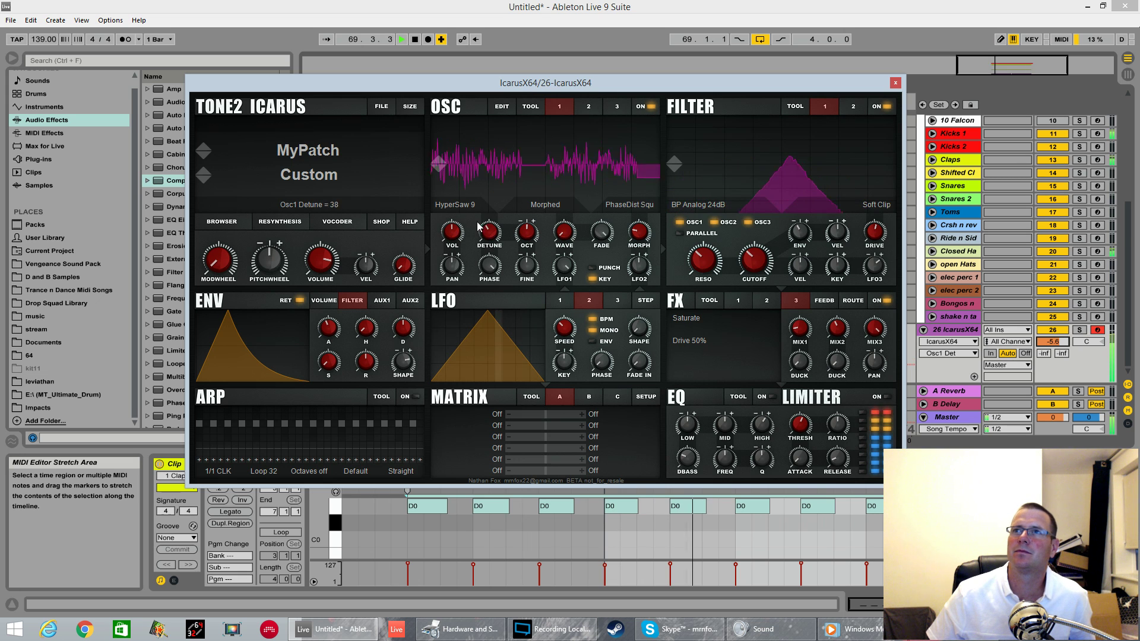
{"action": "left_click", "coordinate": [457, 204]}
{"action": "left_click", "coordinate": [466, 335]}
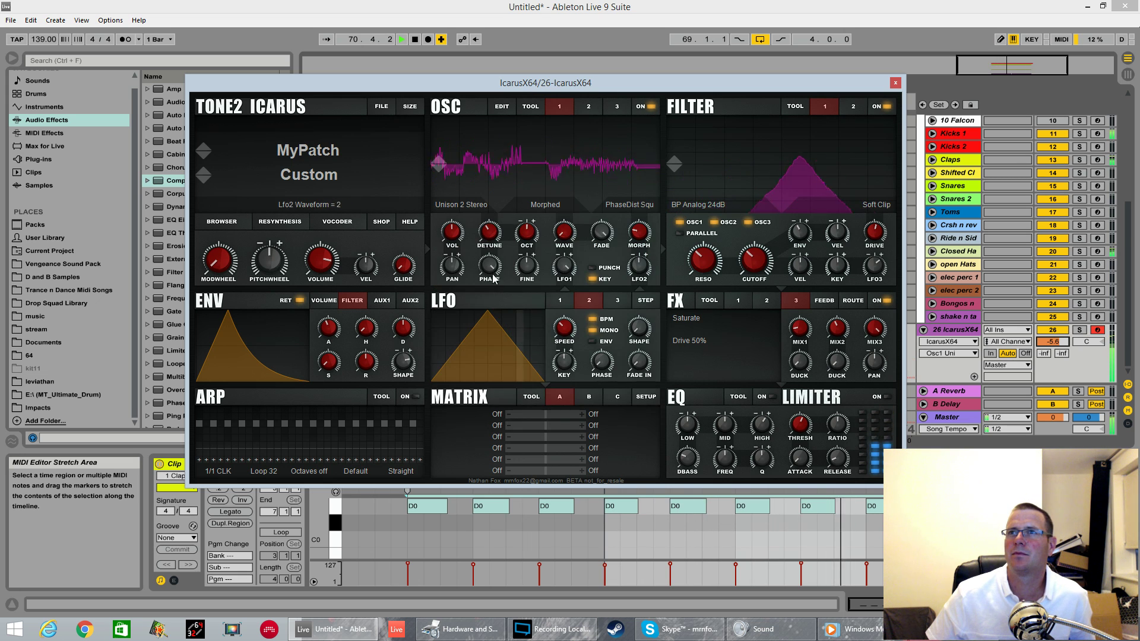
{"action": "left_click_drag", "start_coordinate": [482, 240], "coordinate": [479, 234]}
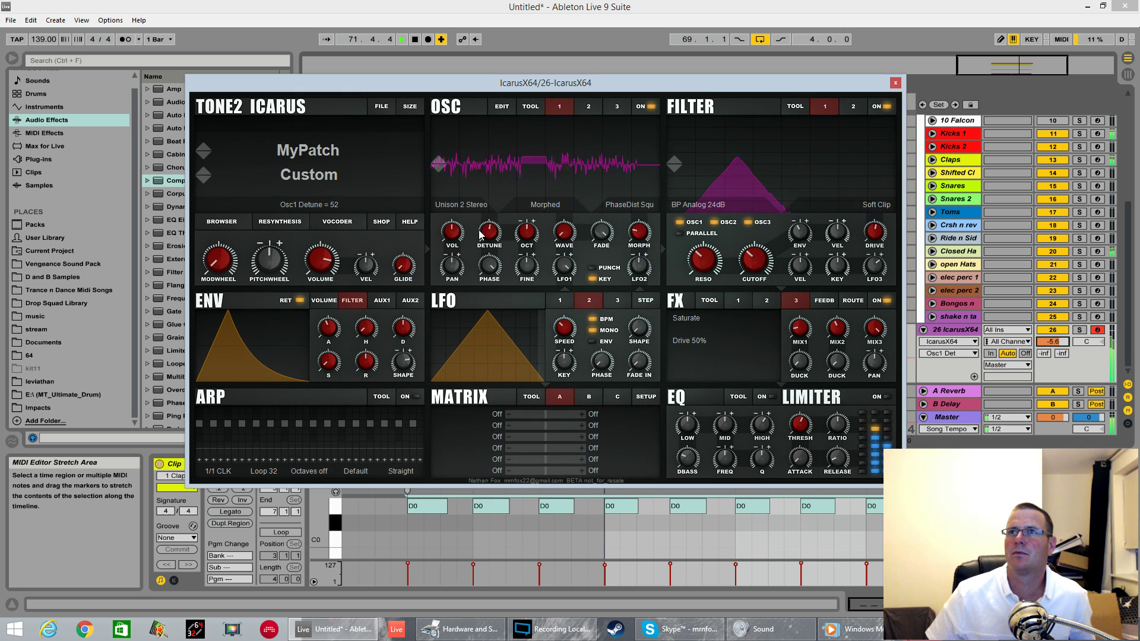
- Lower filter 1's cutoff to about 97 Hz and turn on parallel filter routing
{"action": "left_click_drag", "start_coordinate": [754, 258], "coordinate": [755, 280]}
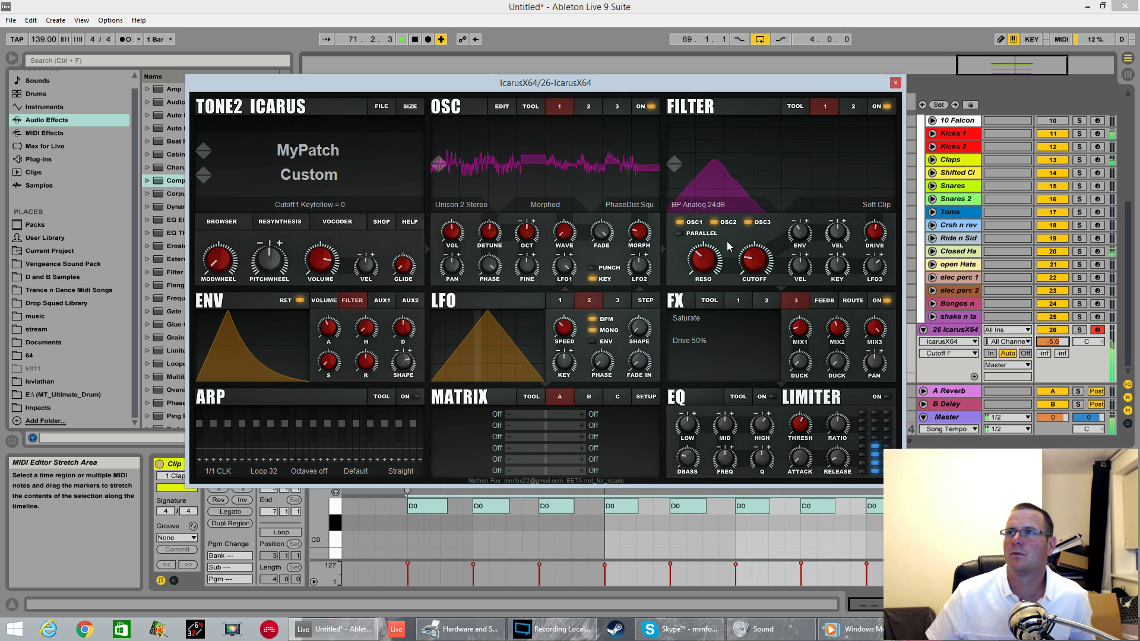
{"action": "left_click", "coordinate": [679, 233]}
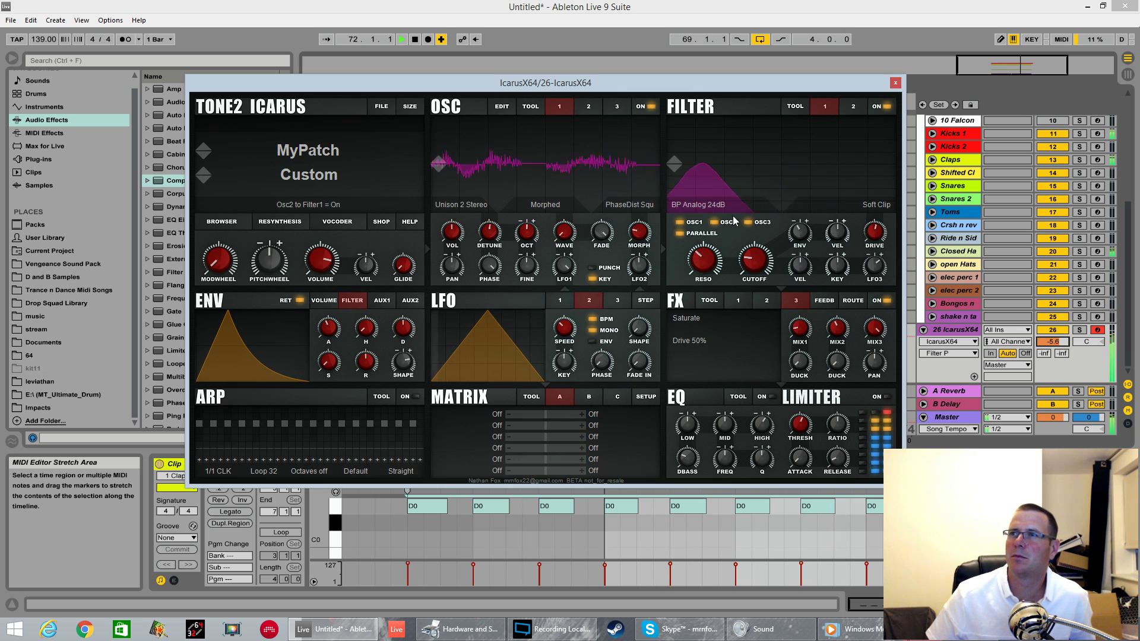
- Try the EQ Peak Tight type on filter 1 and return the filter to BP Analog 24dB
{"action": "left_click", "coordinate": [717, 206]}
{"action": "left_click", "coordinate": [789, 275]}
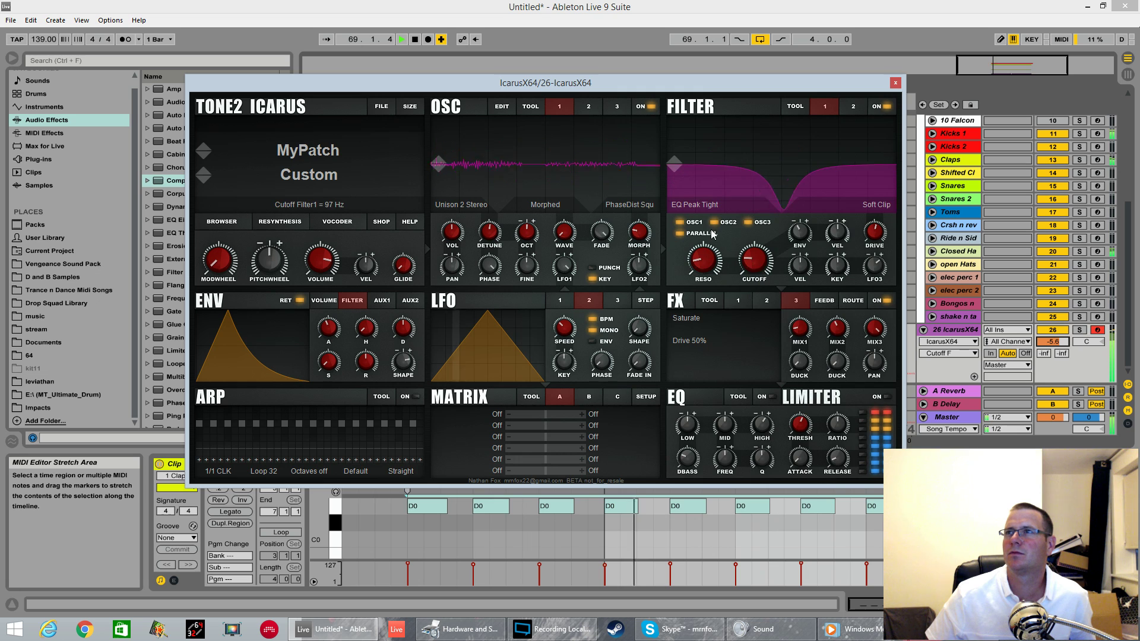
{"action": "left_click", "coordinate": [695, 204]}
{"action": "left_click", "coordinate": [804, 252]}
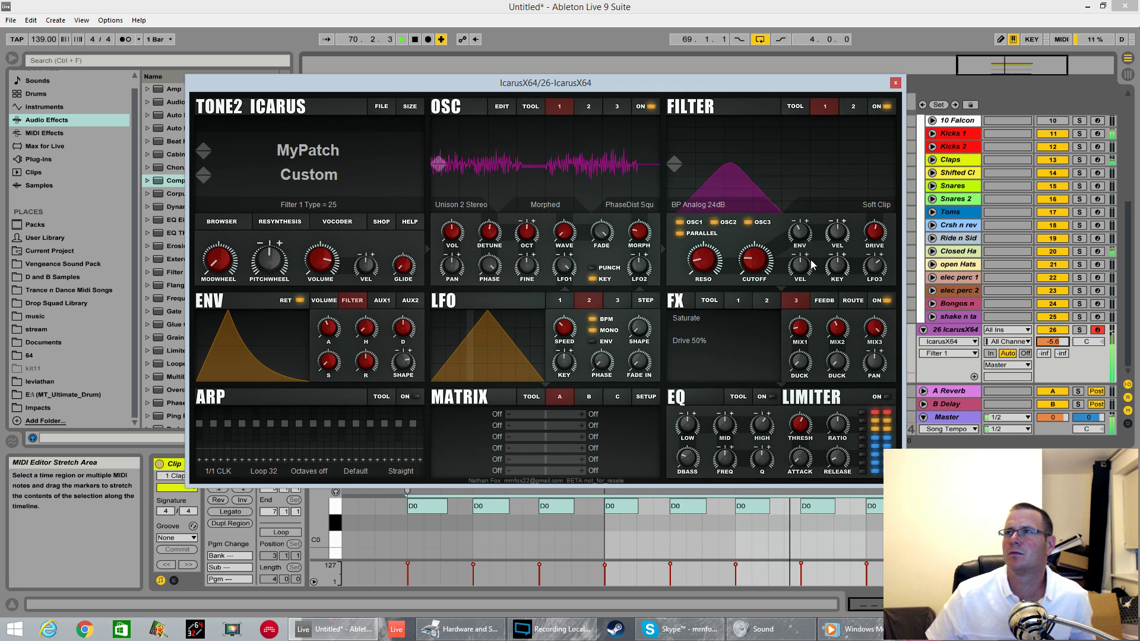
- Set filter 2 to EQ Notch with a 5814 Hz cutoff, and modulate that cutoff from LFO 3 by -58
{"action": "left_click", "coordinate": [853, 107]}
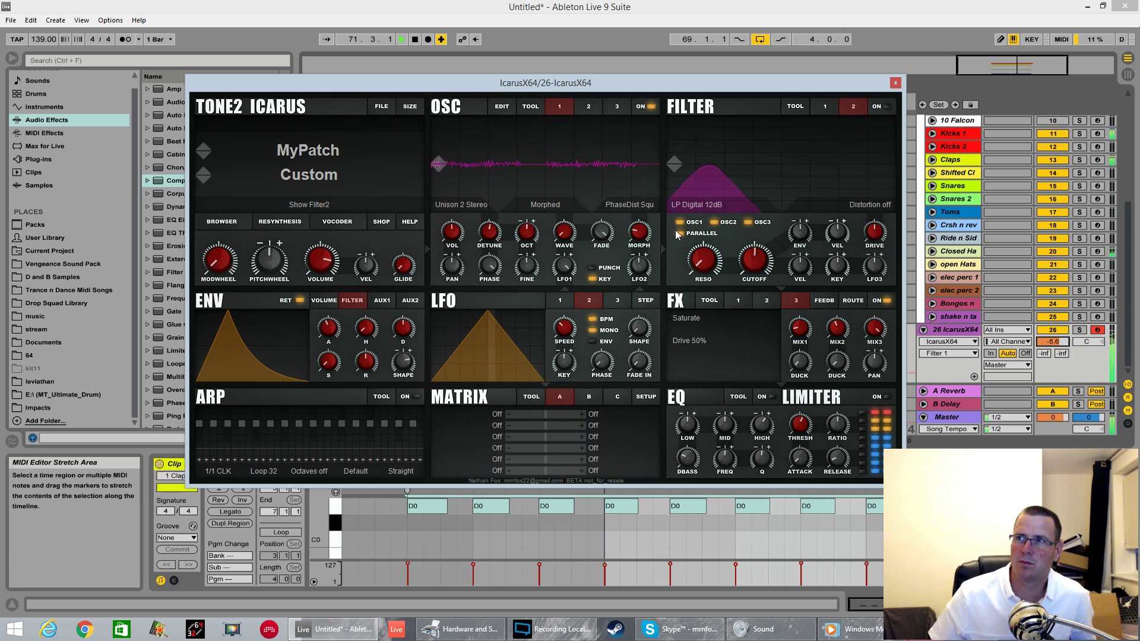
{"action": "left_click", "coordinate": [701, 204]}
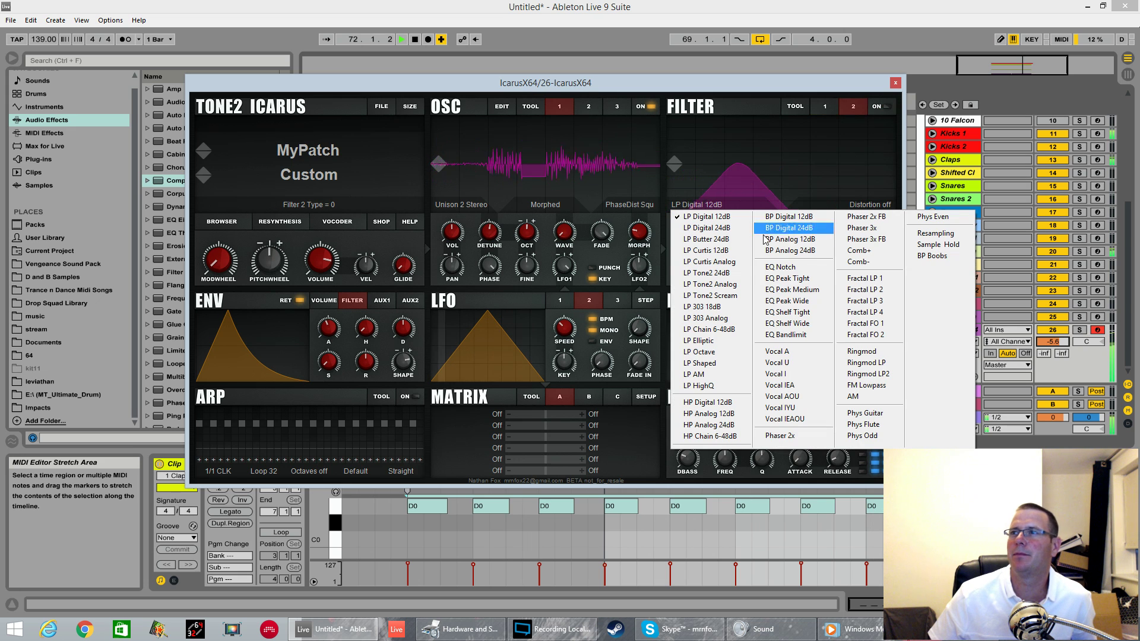
{"action": "left_click", "coordinate": [778, 267]}
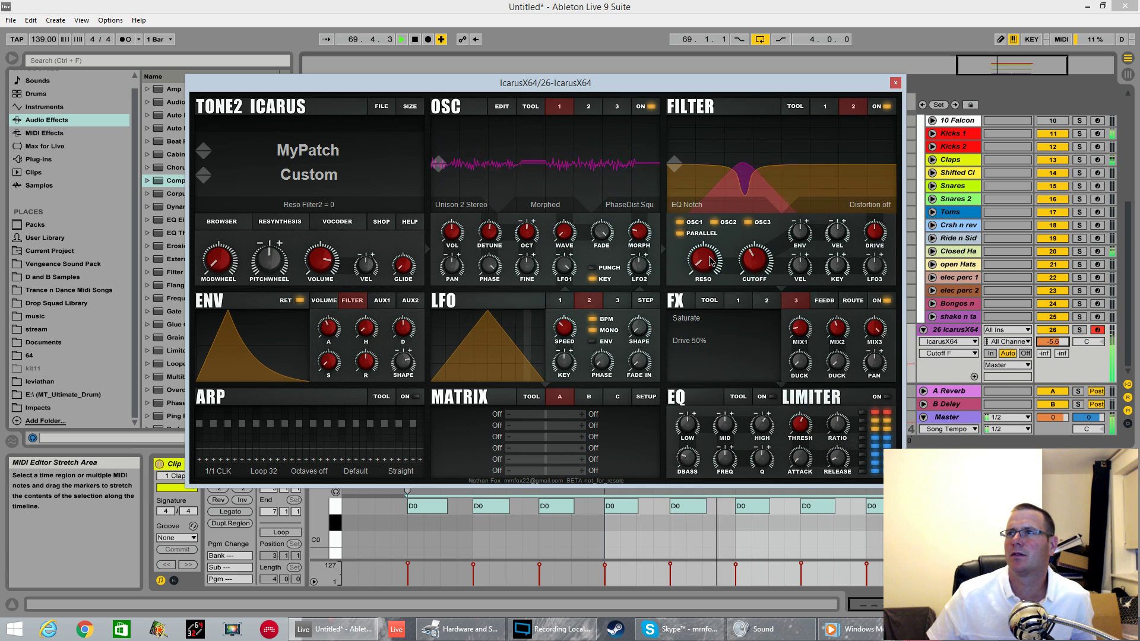
{"action": "left_click", "coordinate": [878, 270]}
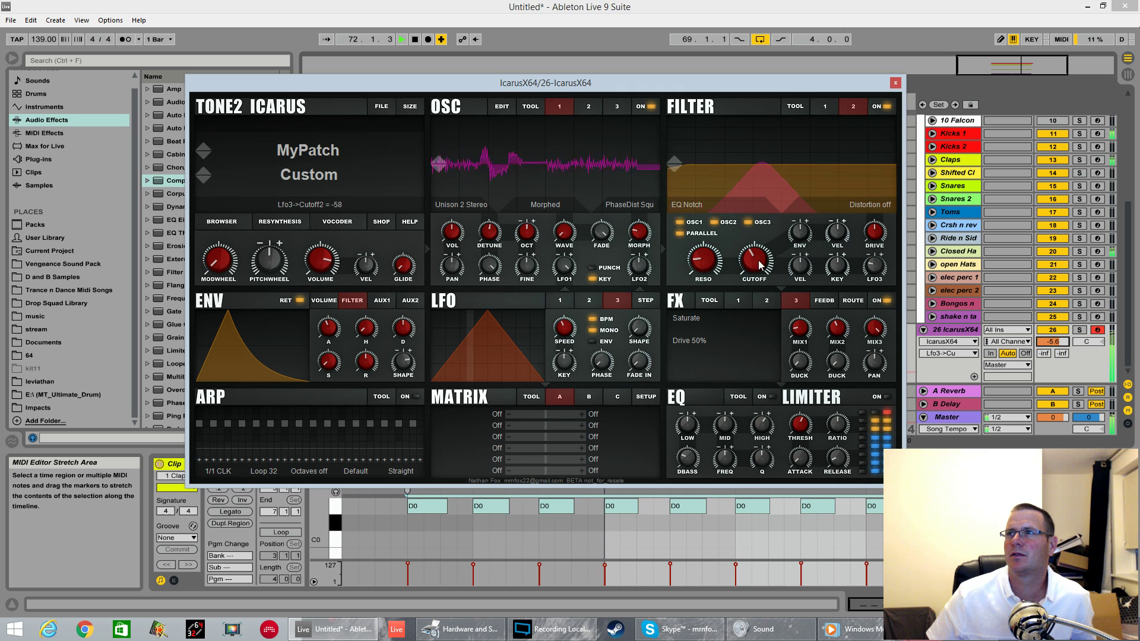
{"action": "left_click", "coordinate": [774, 213]}
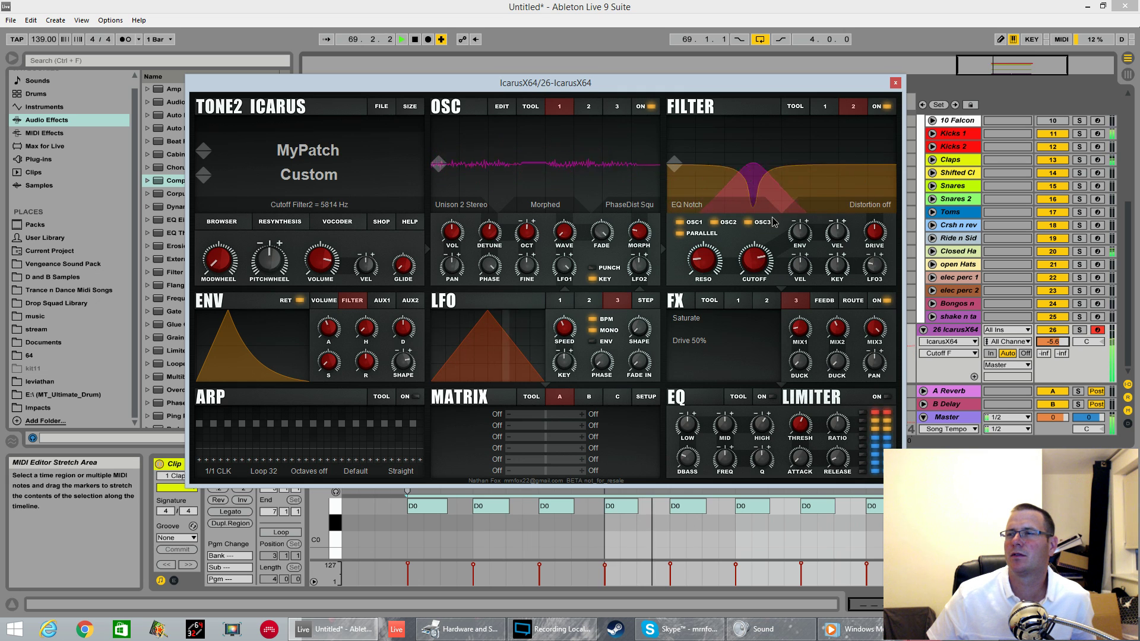
- Switch parallel filter routing off and back on to compare the sound
{"action": "left_click", "coordinate": [678, 233]}
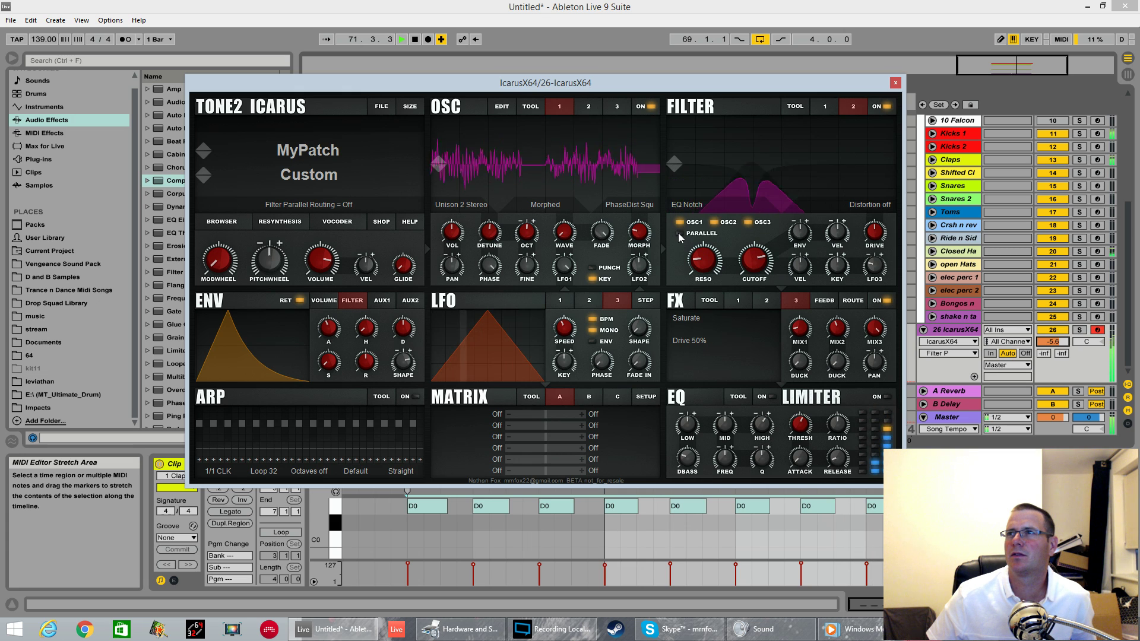
{"action": "left_click", "coordinate": [678, 233]}
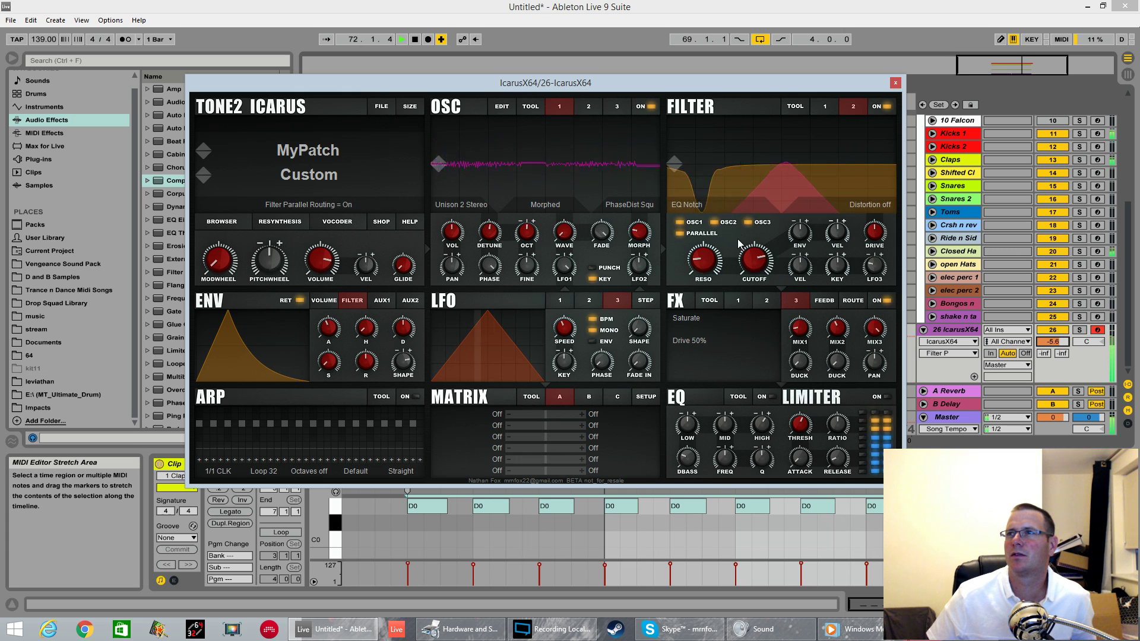
- Change filter 2 to BP Boobs and apply Ripple distortion to it with a drive of 11
{"action": "left_click", "coordinate": [704, 205]}
{"action": "left_click", "coordinate": [932, 255]}
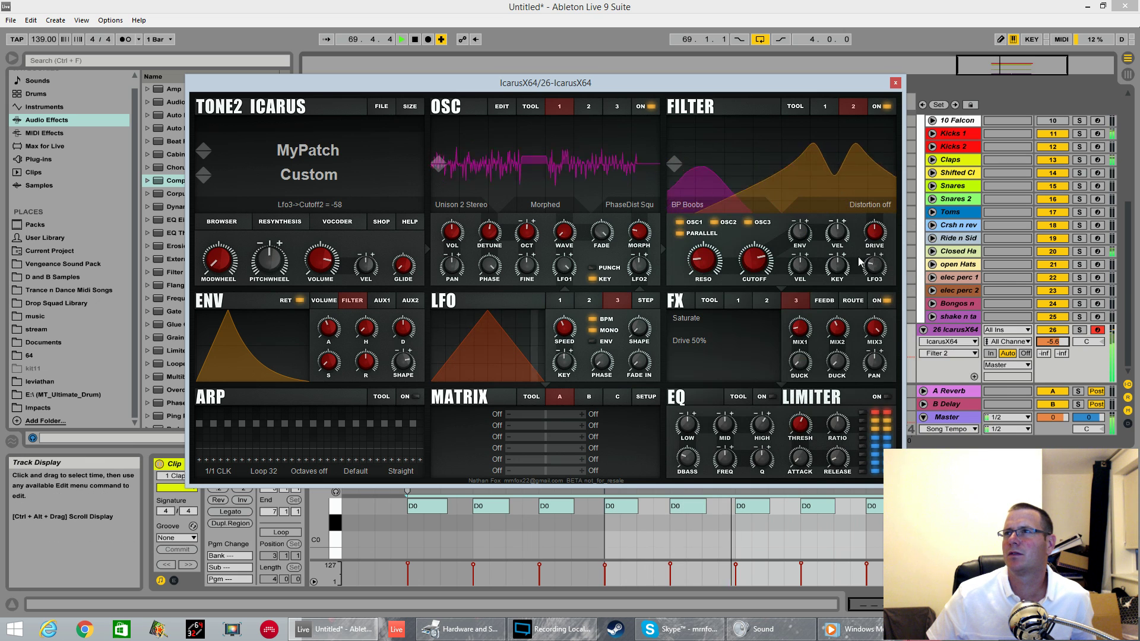
{"action": "left_click_drag", "start_coordinate": [874, 266], "coordinate": [888, 256]}
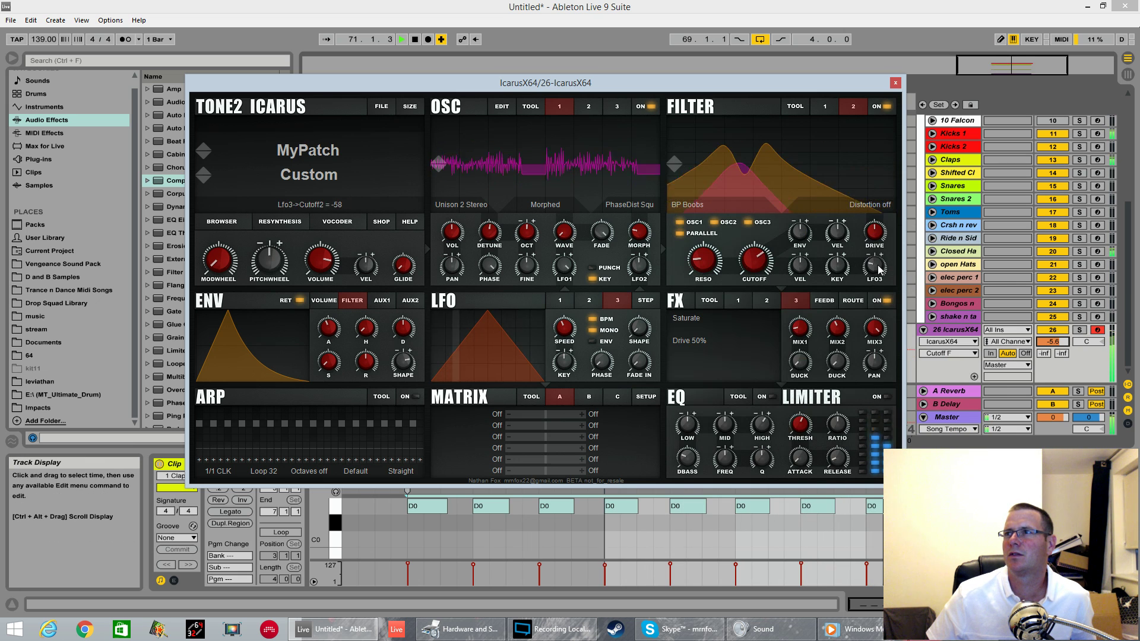
{"action": "left_click", "coordinate": [870, 204]}
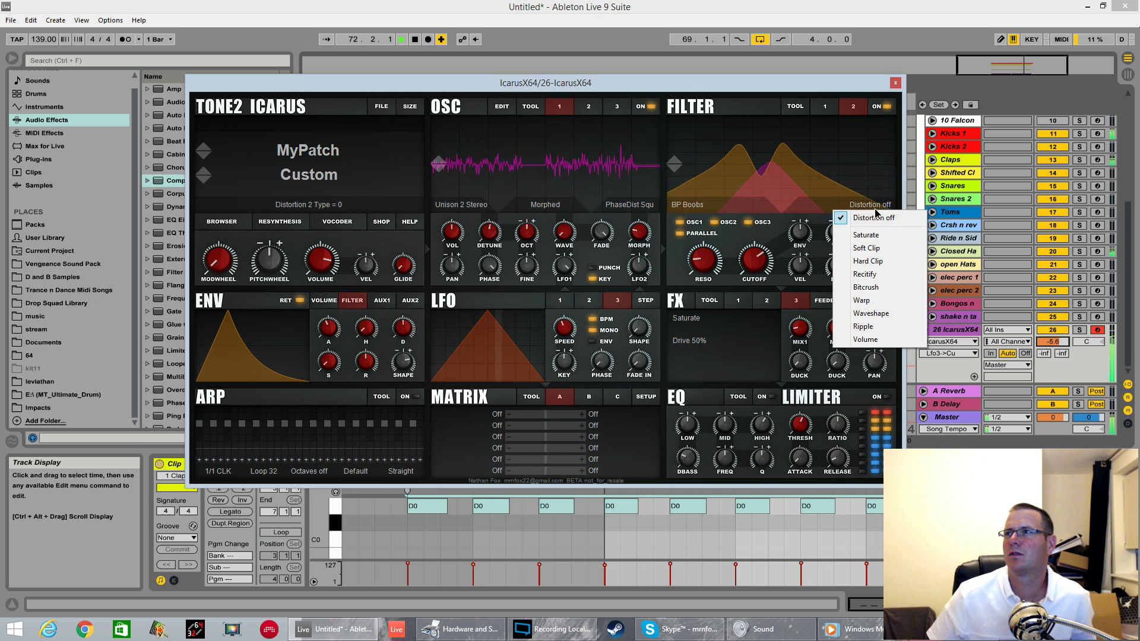
{"action": "left_click", "coordinate": [864, 325]}
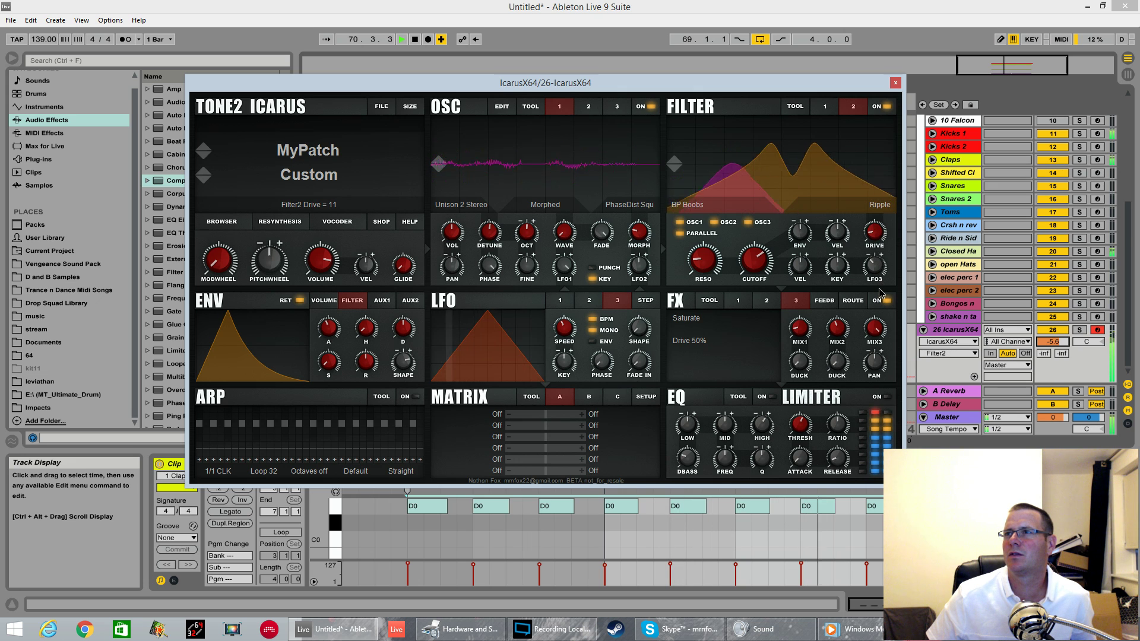
- Replace the Reverb Trance in effect slot 1 with Chorus
{"action": "left_click", "coordinate": [764, 301]}
{"action": "left_click", "coordinate": [740, 301]}
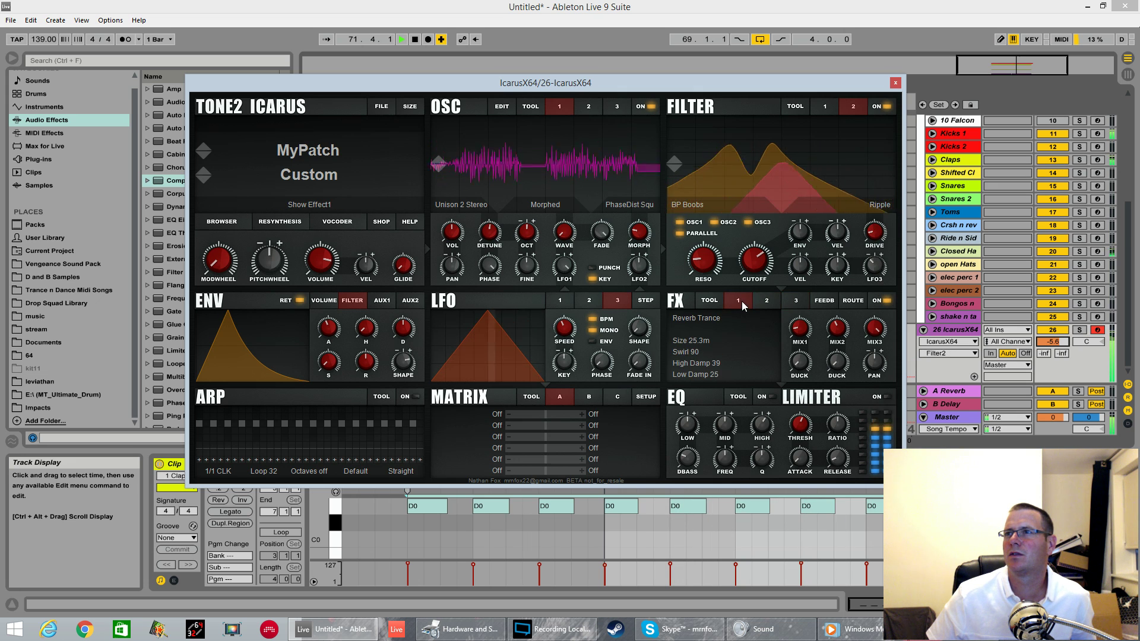
{"action": "left_click", "coordinate": [696, 319]}
{"action": "left_click", "coordinate": [690, 330]}
{"action": "left_click", "coordinate": [712, 318]}
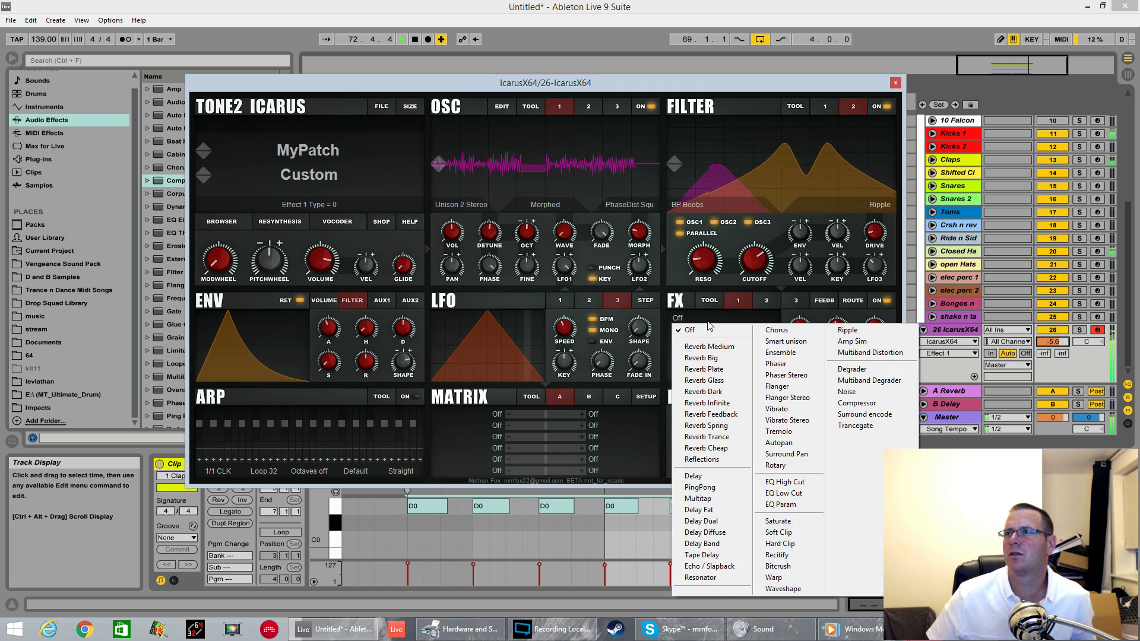
{"action": "left_click", "coordinate": [777, 330]}
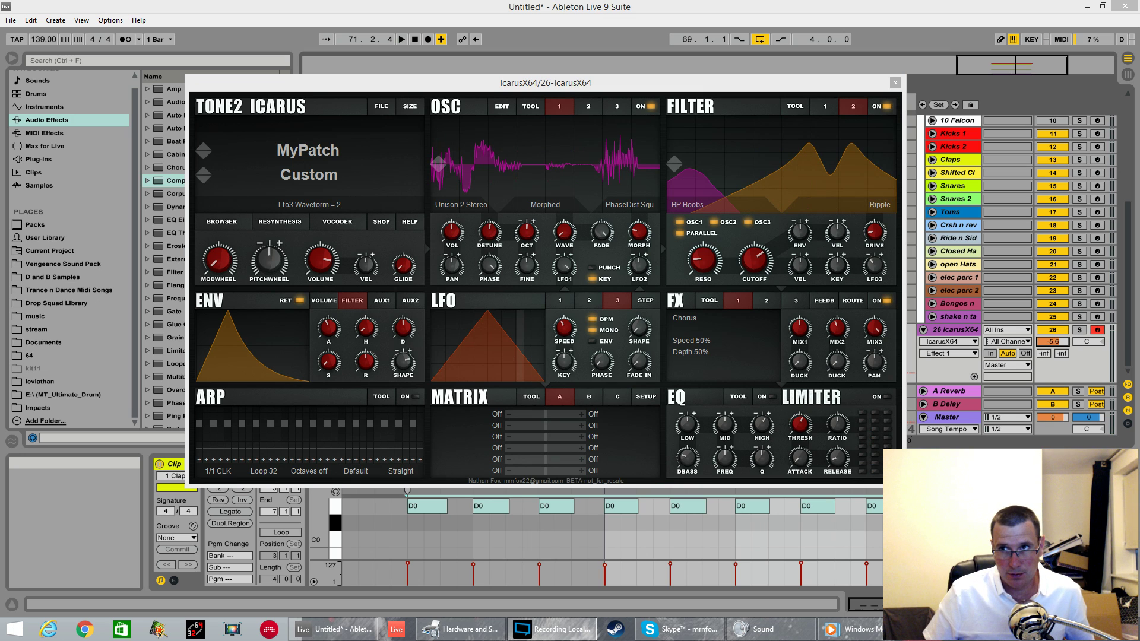
- Review the oscillator's wavetable creation options and briefly play back the finished patch
{"action": "left_click", "coordinate": [530, 106]}
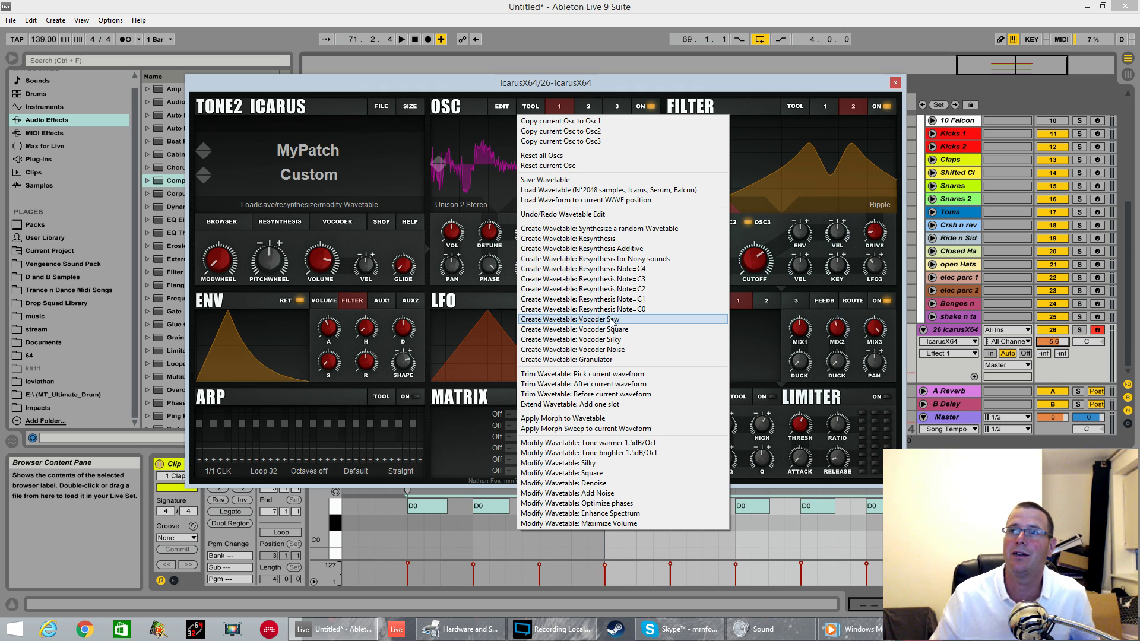
{"action": "left_click", "coordinate": [401, 141]}
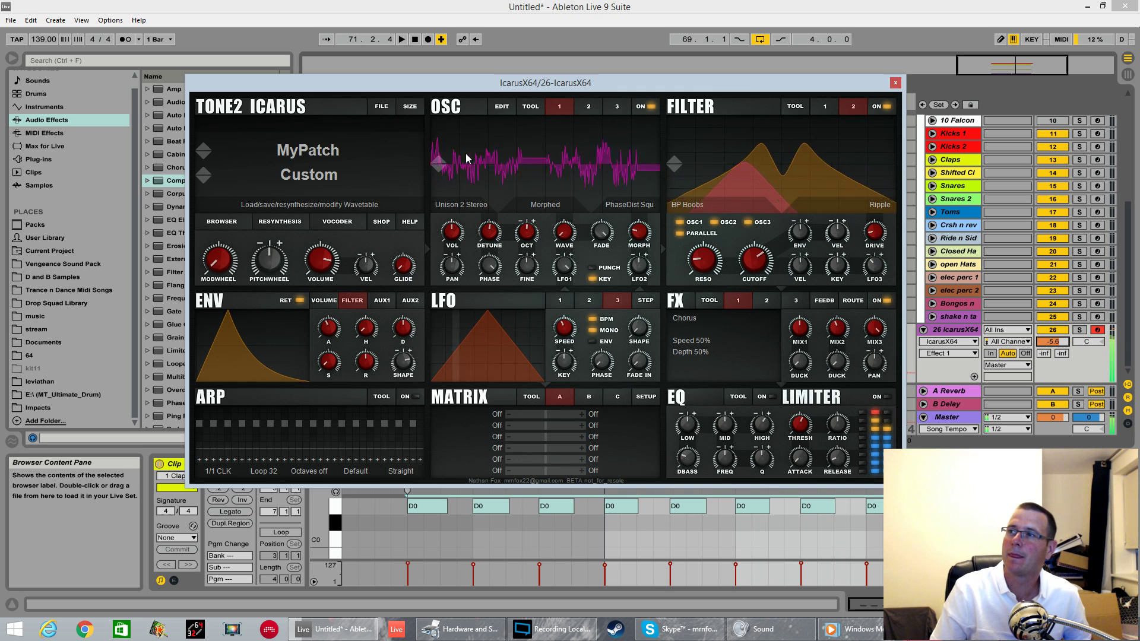
{"action": "key", "text": "space"}
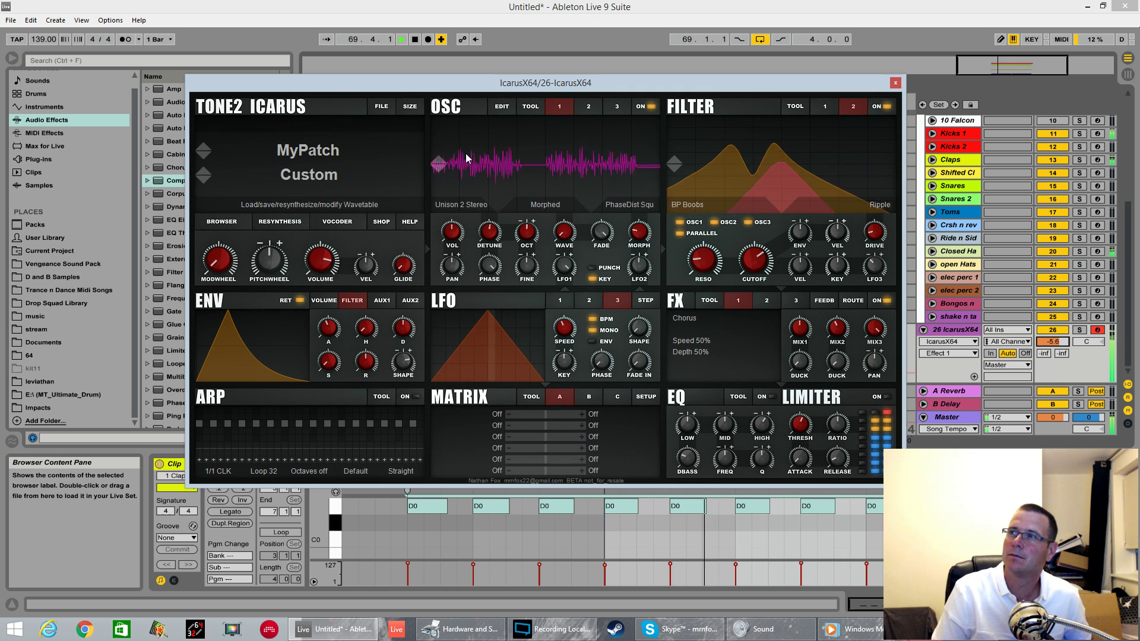
{"action": "key", "text": "space"}
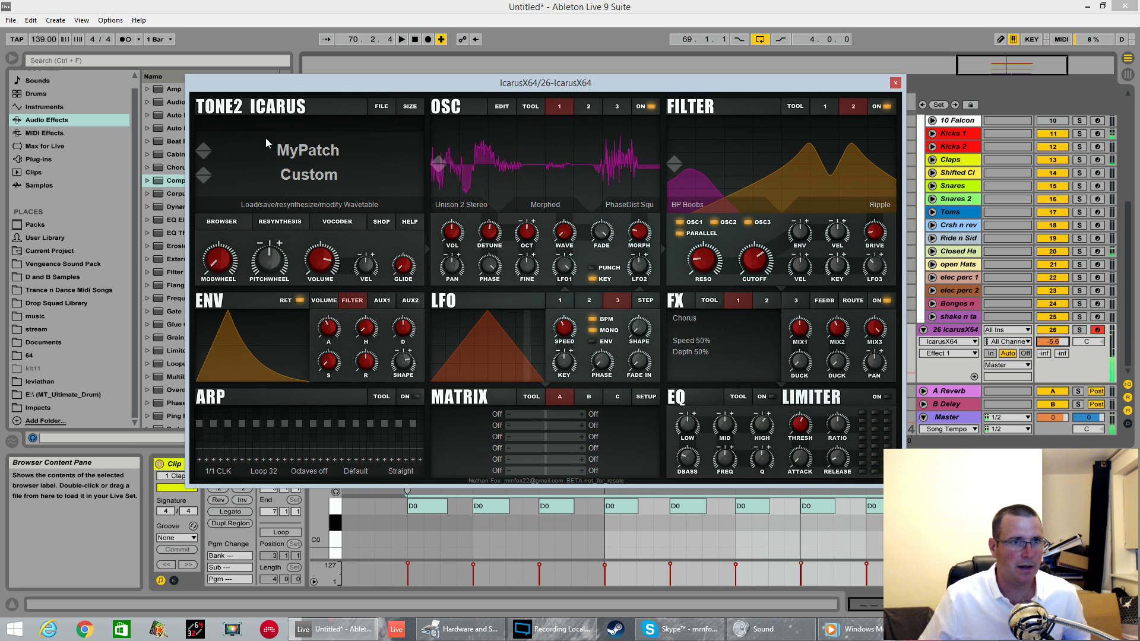